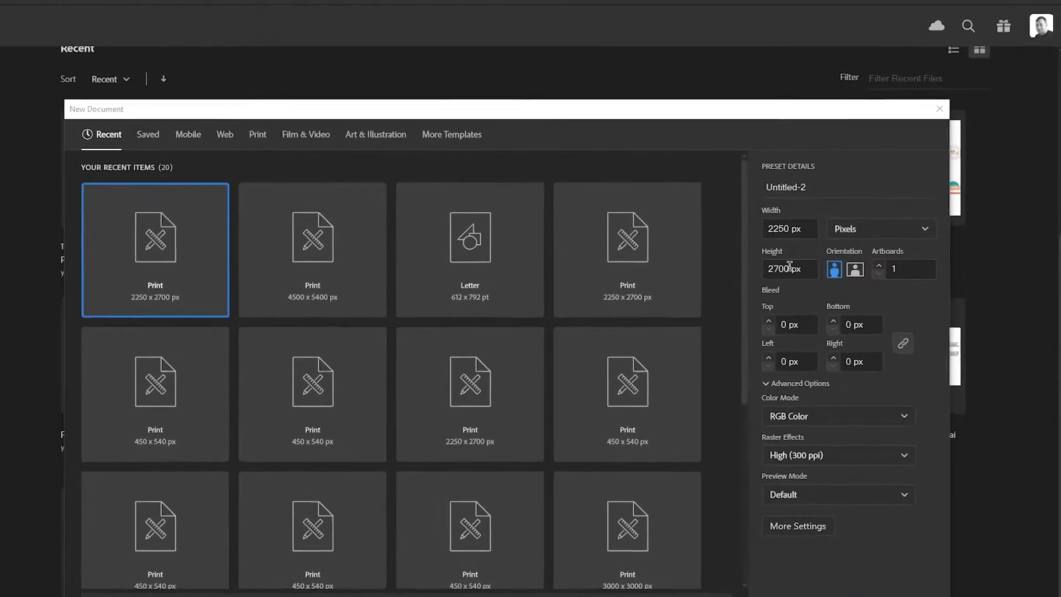
Configure the new document at 2250 x 2700 px with 20 artboards.
click(785, 238)
key(Tab)
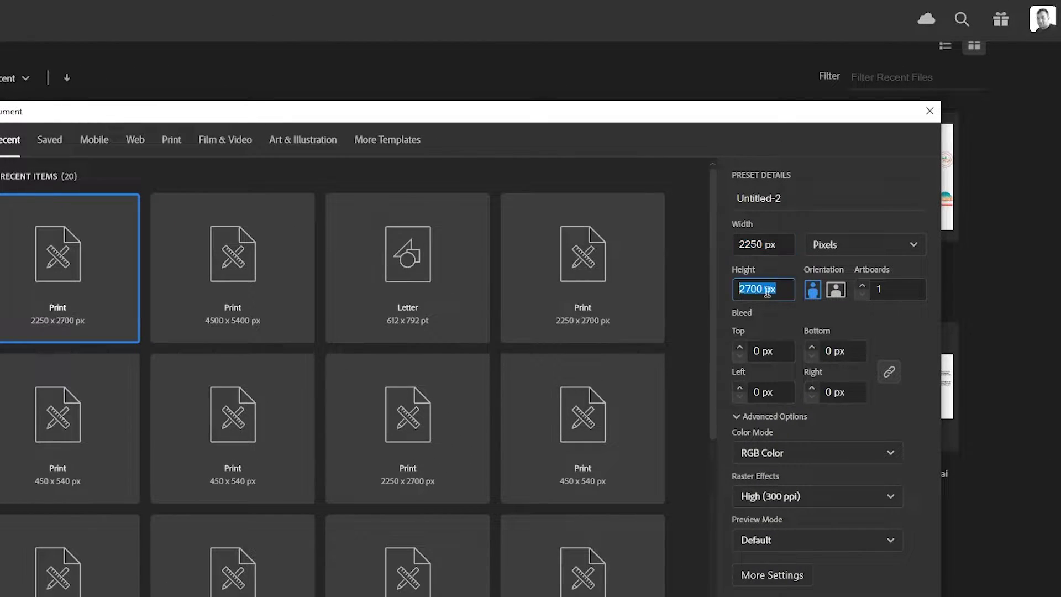
click(903, 284)
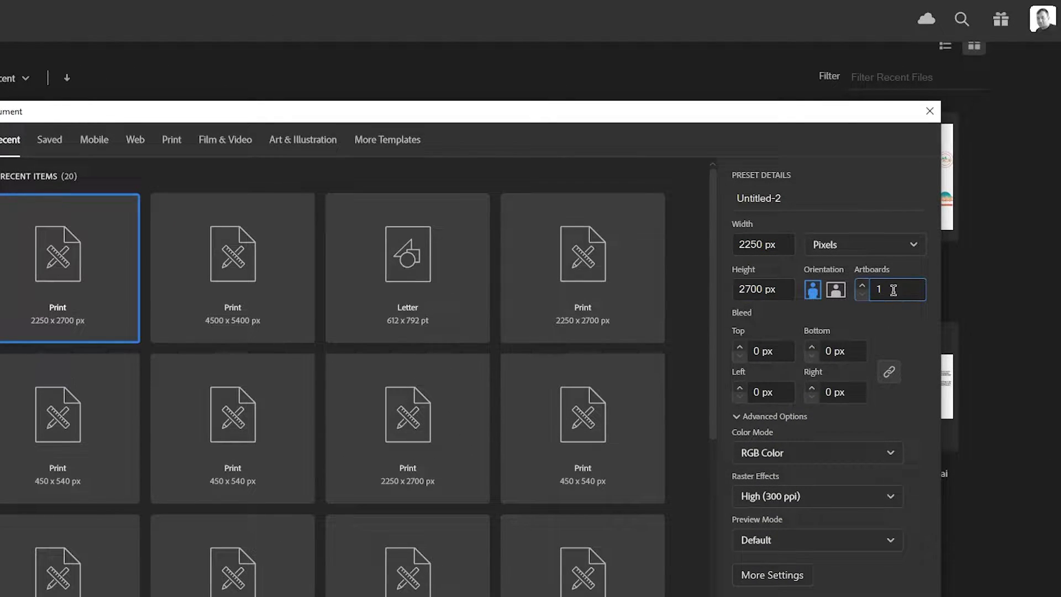
double_click(877, 287)
text(20)
click(904, 324)
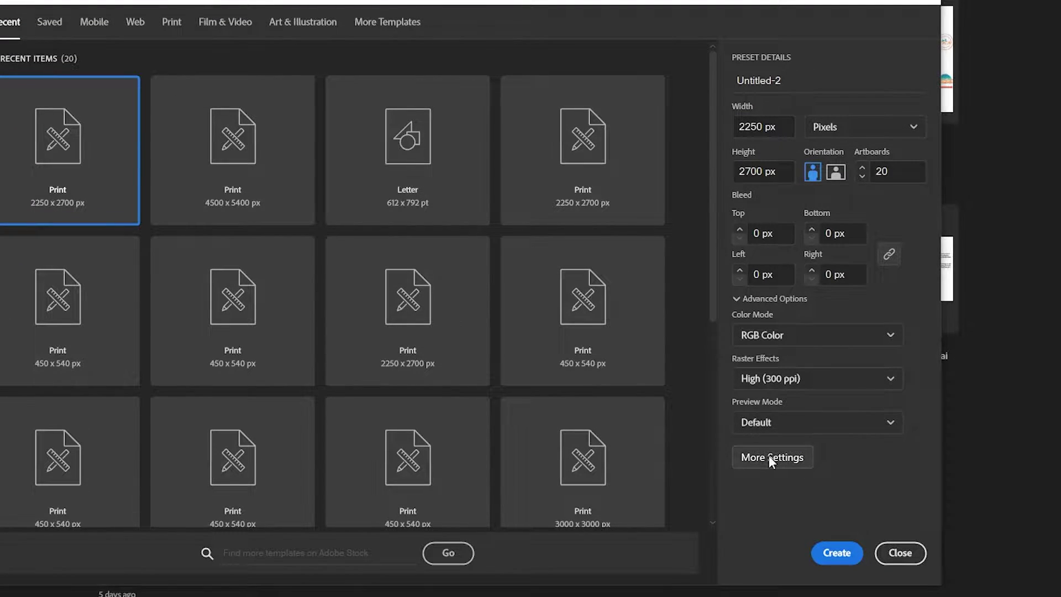
Create the document with its artboards spaced 100 px apart and arranged in 5 columns.
click(770, 460)
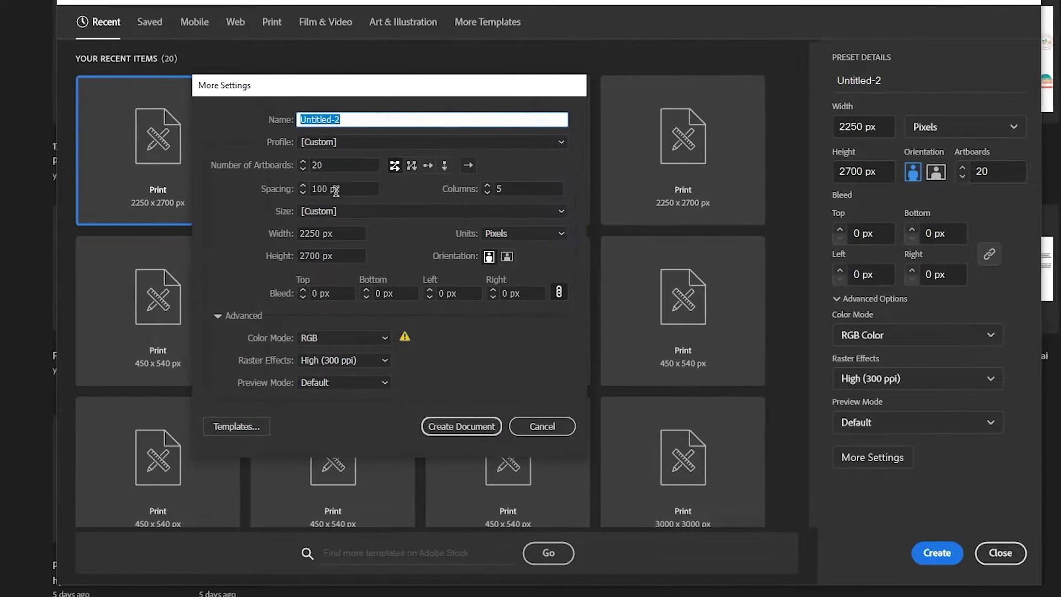
click(343, 188)
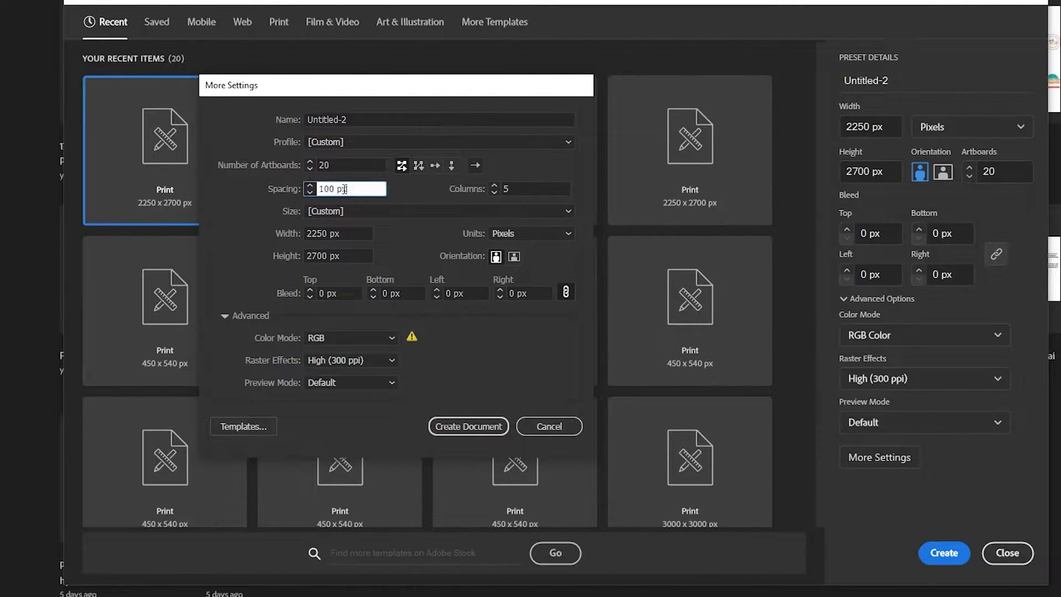
click(373, 189)
key(Tab)
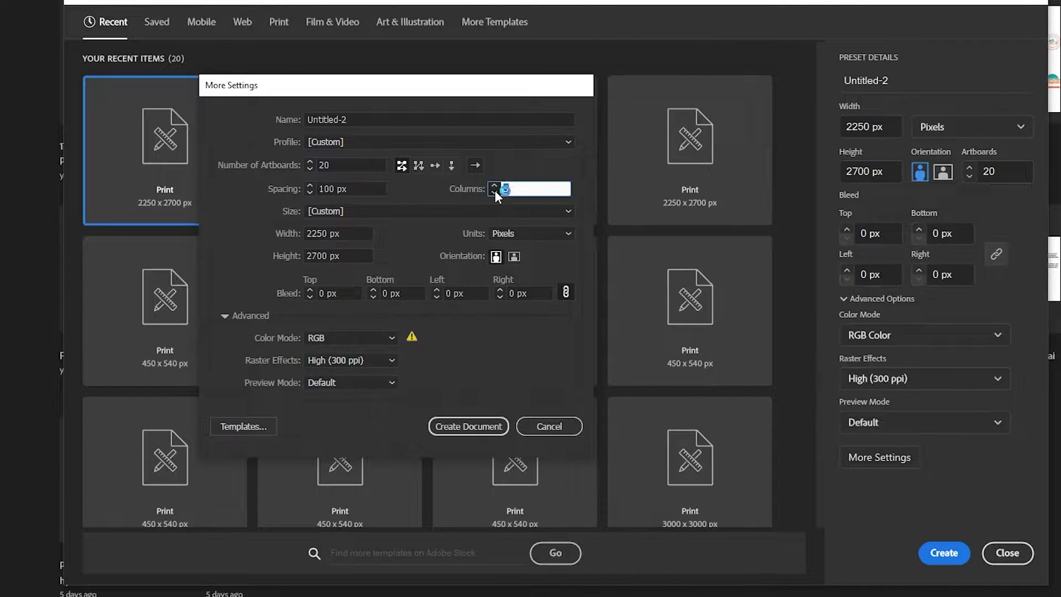
click(494, 186)
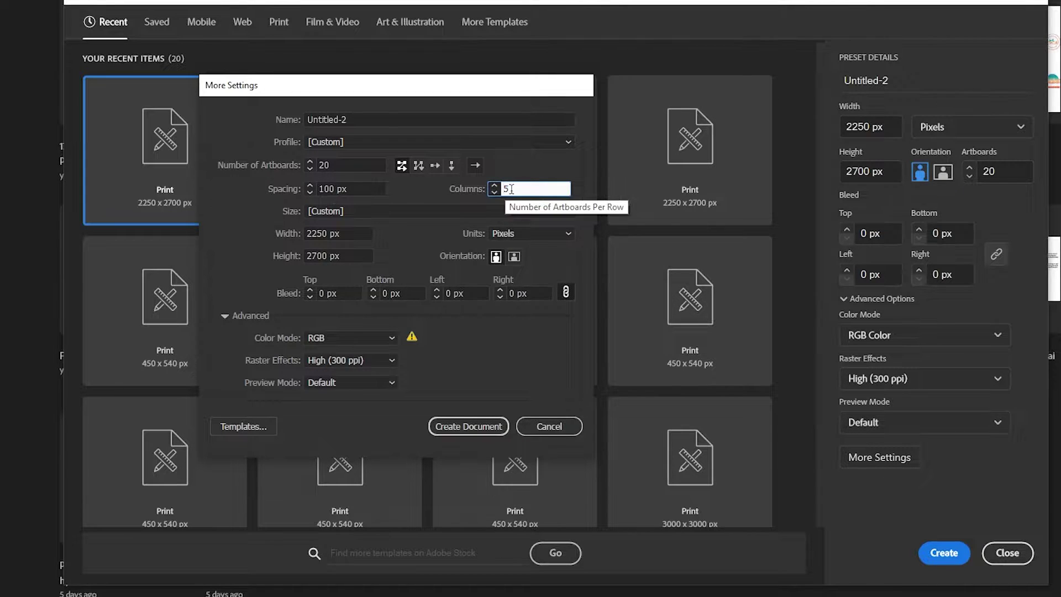
click(318, 164)
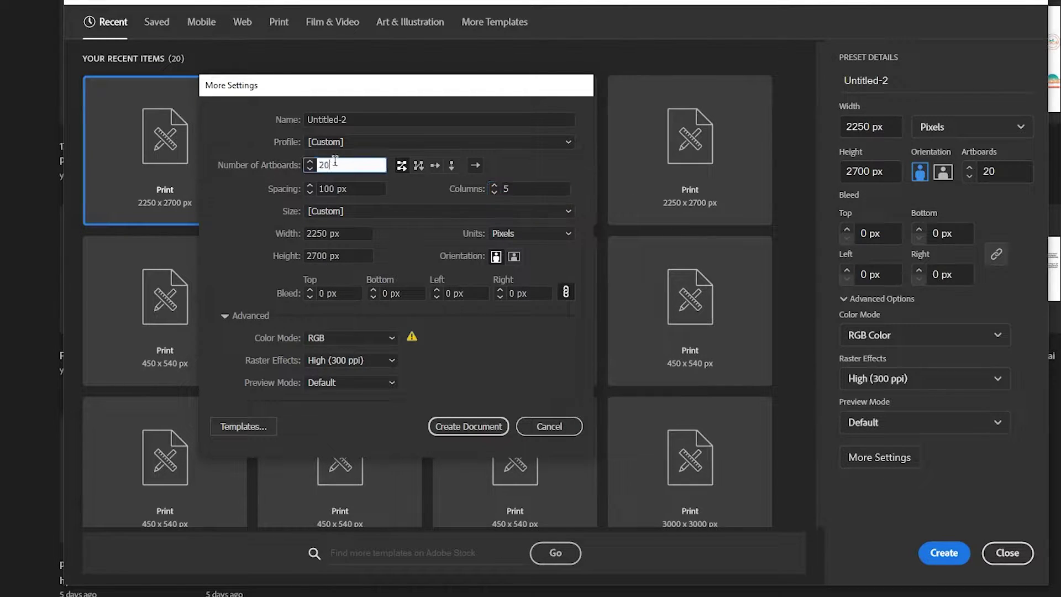
click(359, 166)
click(480, 427)
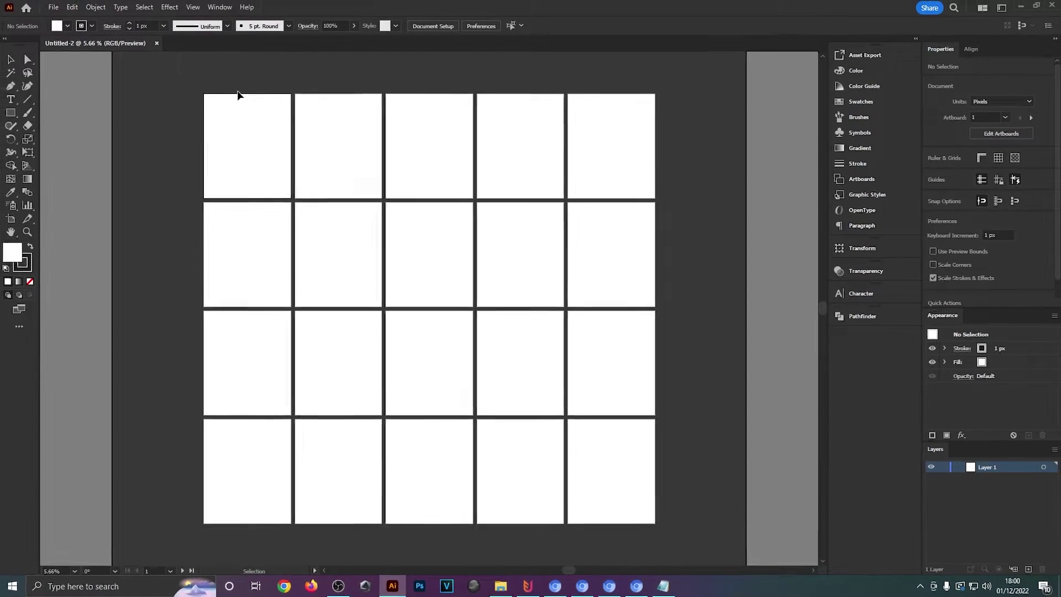
Examine the artboard grid, both up close and as a whole.
scroll(225, 89, up, 4)
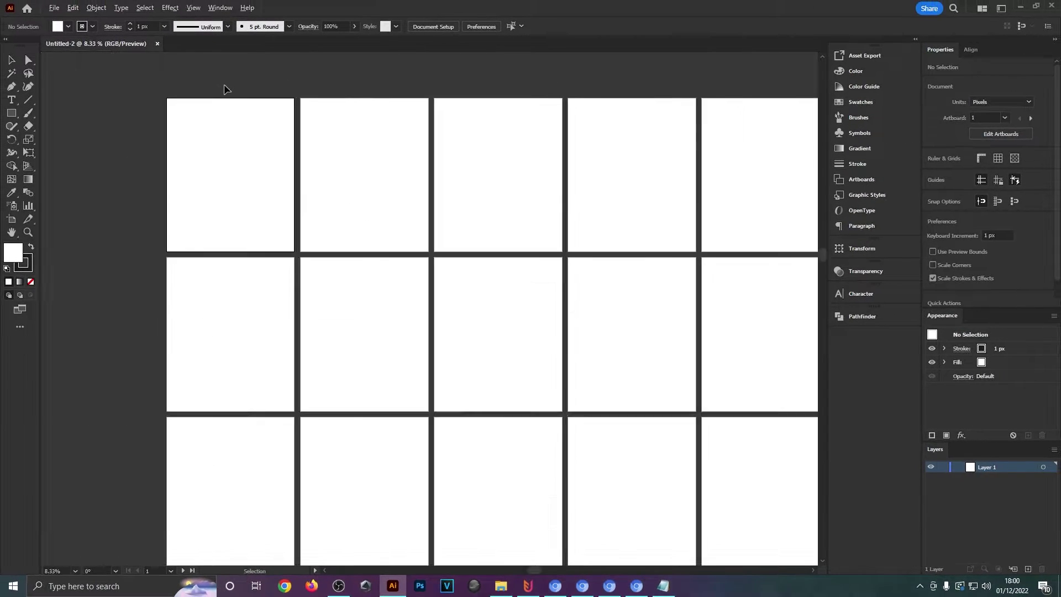
drag(305, 178, 458, 138)
scroll(374, 78, up, 1)
drag(457, 97, 183, 85)
drag(464, 116, 396, 142)
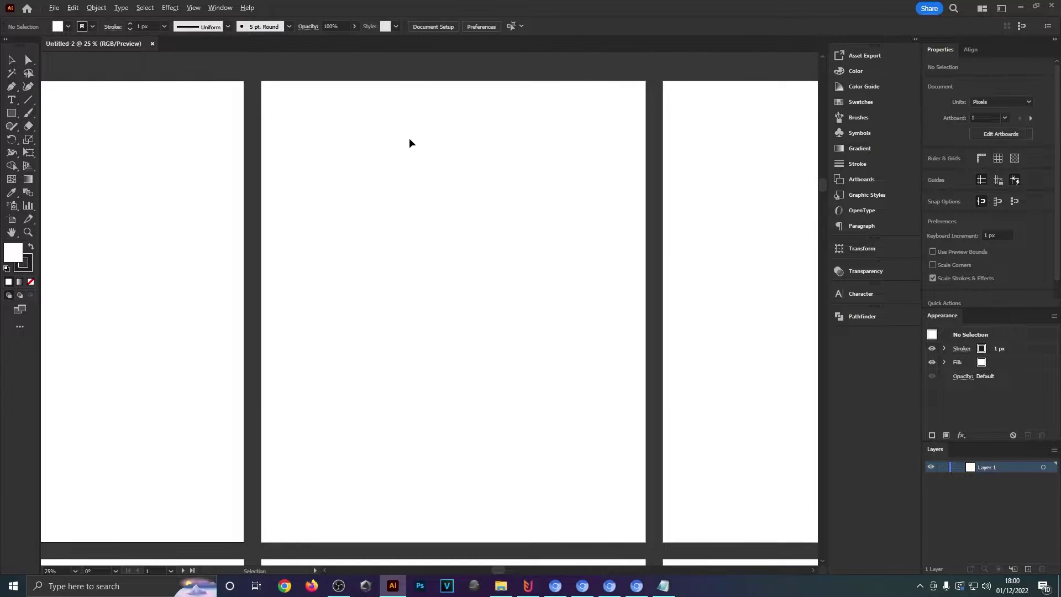
scroll(409, 143, down, 2)
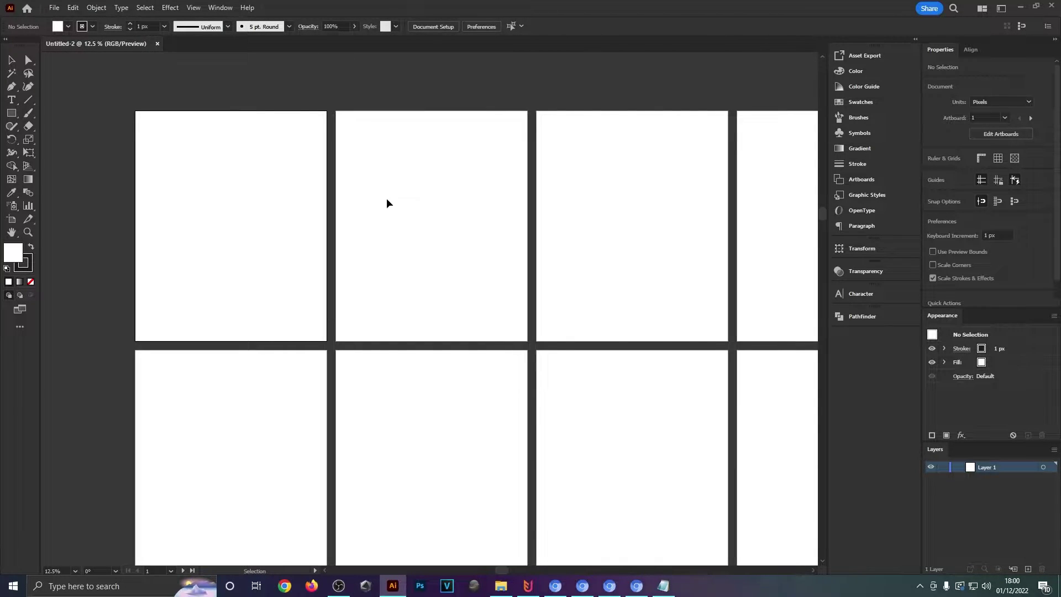
scroll(424, 199, down, 4)
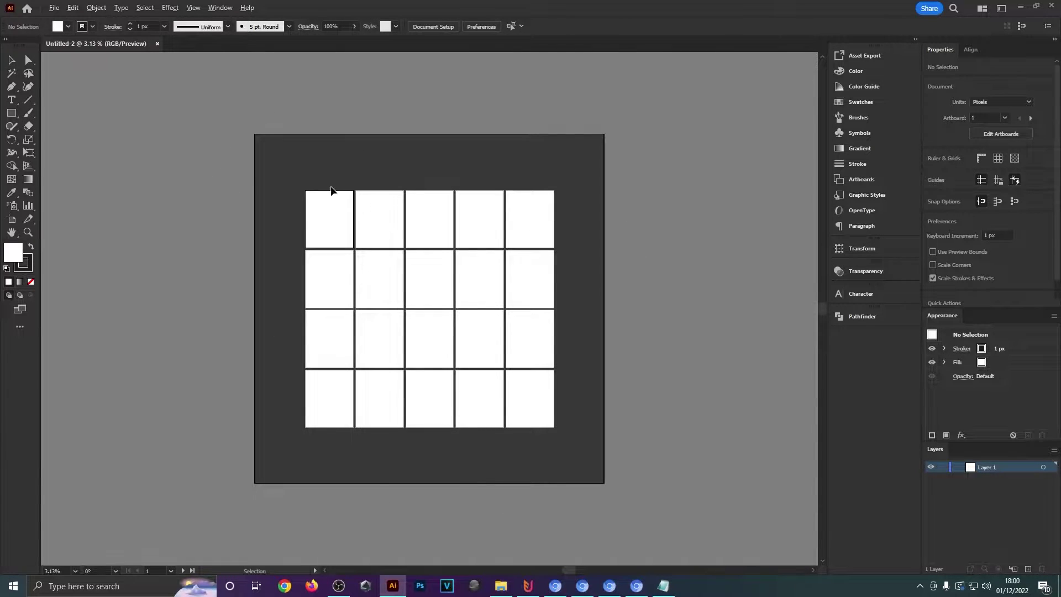
scroll(332, 191, up, 2)
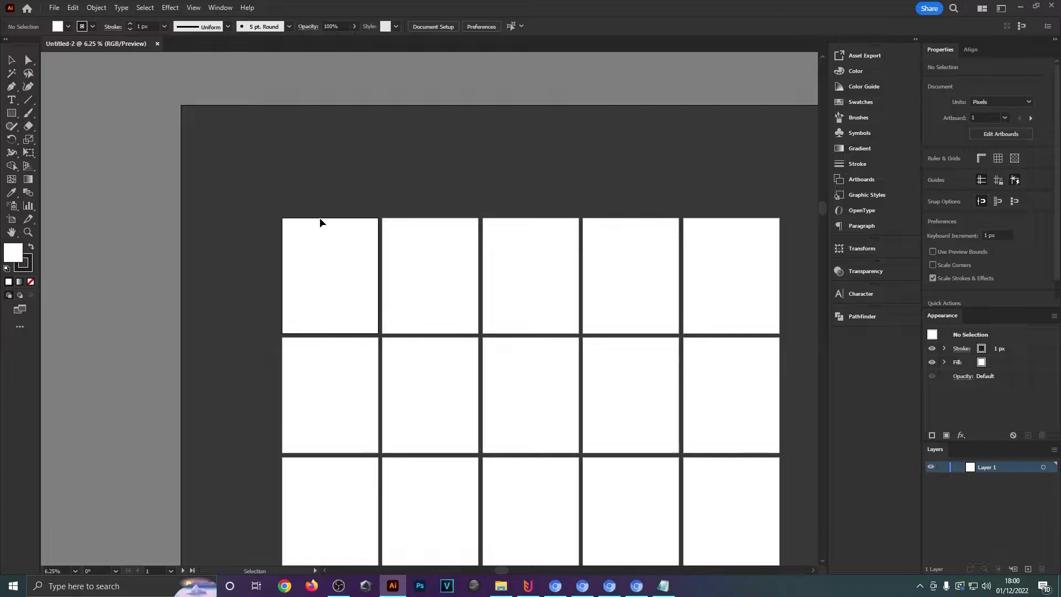
Draw a square about 718 px wide in the upper part of the first artboard.
scroll(345, 273, up, 3)
click(12, 115)
drag(263, 179, 344, 261)
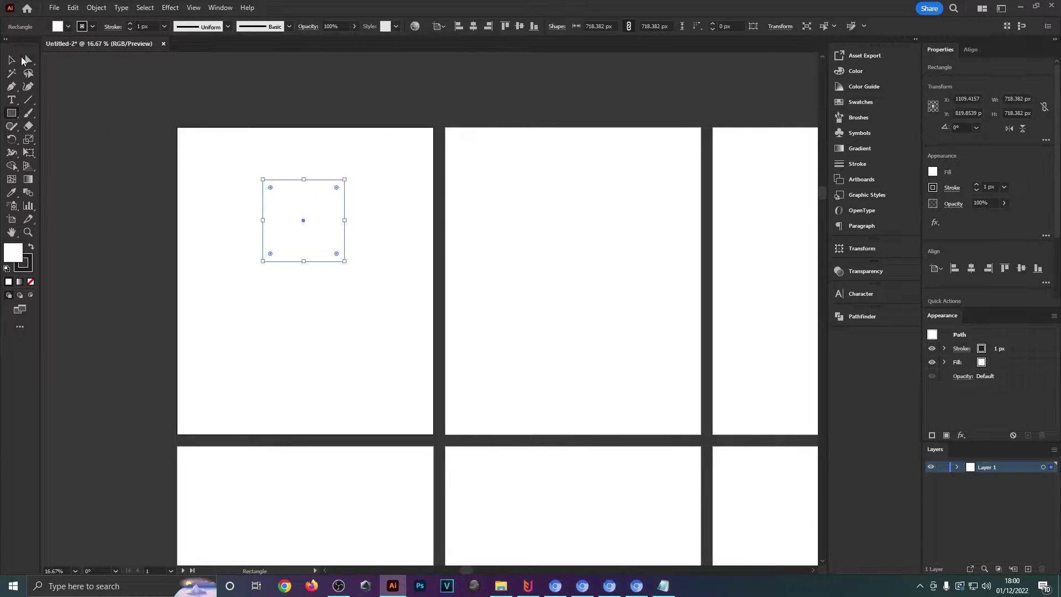
Remove the square's stroke and fill it with black.
click(29, 266)
click(30, 281)
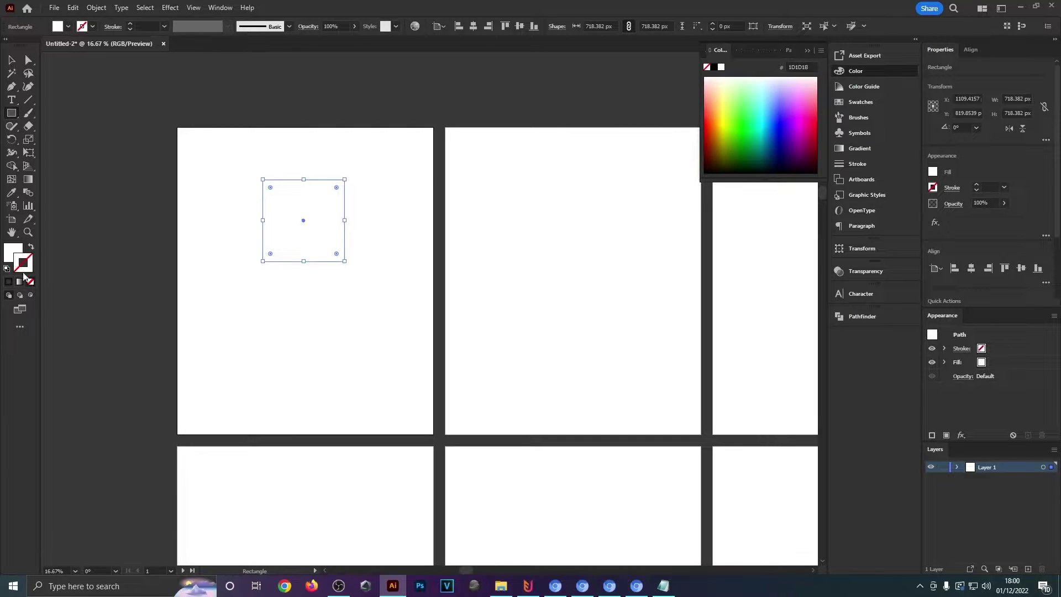
click(56, 29)
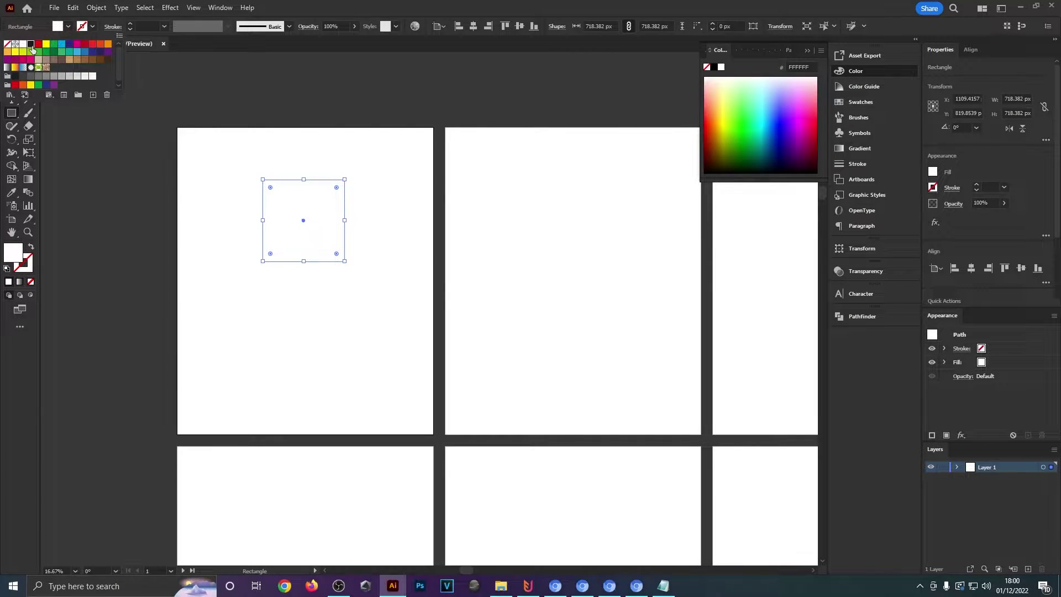
click(30, 45)
click(73, 39)
click(10, 59)
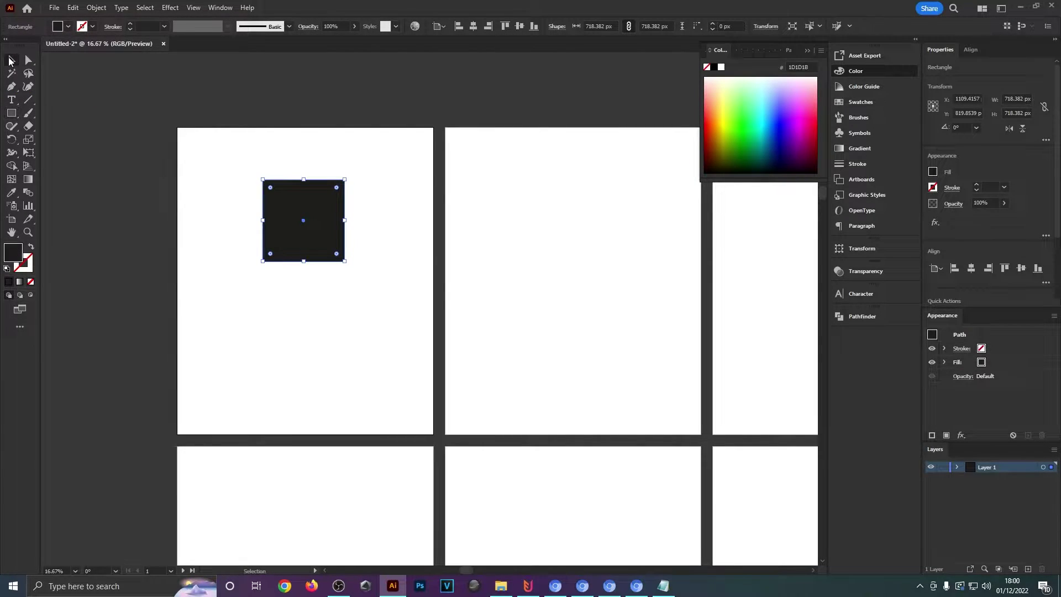
click(805, 50)
Copy the black square onto the second artboard.
scroll(443, 141, down, 1)
drag(638, 147, 514, 60)
drag(227, 114, 445, 195)
scroll(433, 209, down, 2)
drag(387, 260, 386, 247)
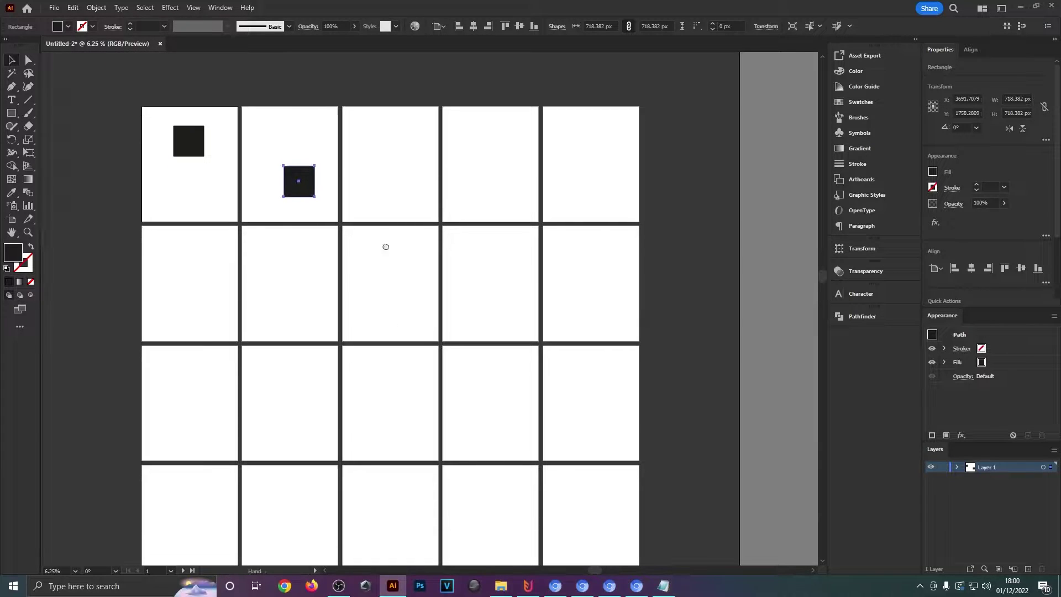
Move the copied square up and centre it horizontally on the second artboard, leaving nothing selected.
scroll(386, 247, down, 5)
scroll(324, 145, up, 5)
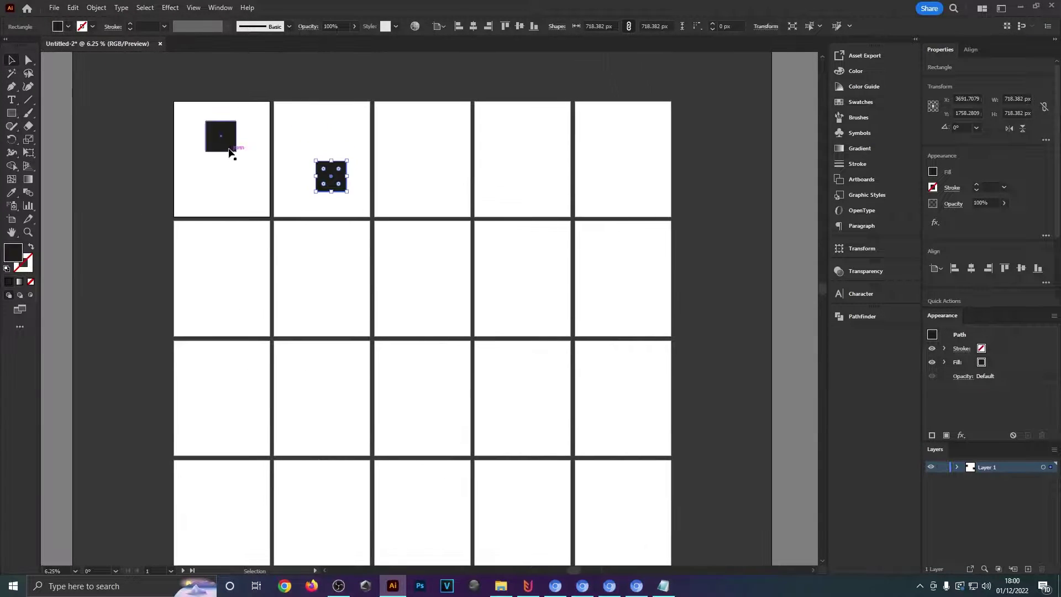
scroll(234, 74, up, 2)
drag(442, 289, 423, 204)
mouse_move(222, 205)
mouse_down()
mouse_move(211, 204)
mouse_move(224, 204)
mouse_up()
click(245, 196)
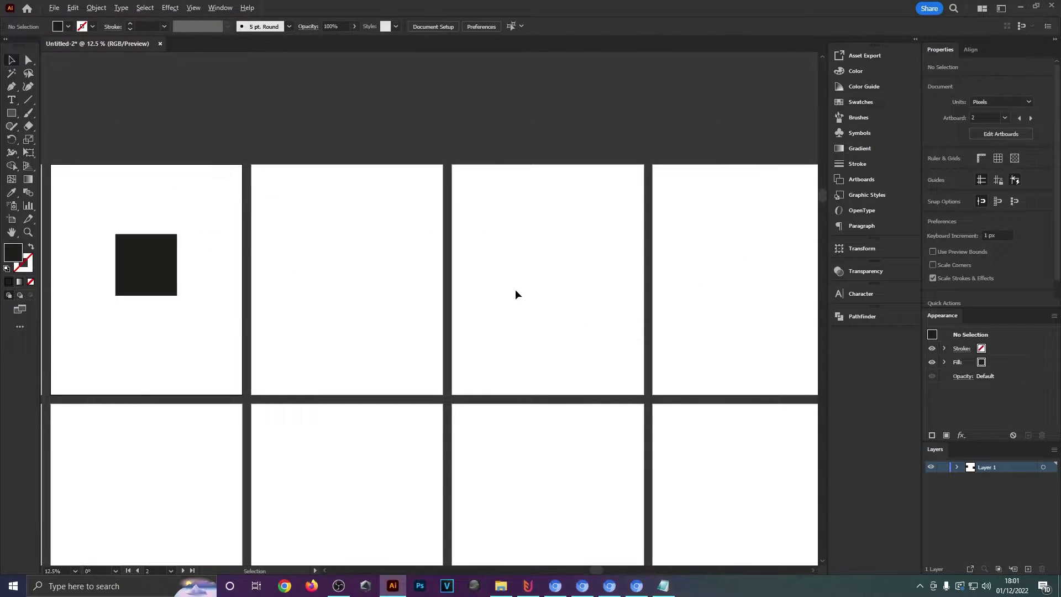
Display the list of the document's artboards.
scroll(513, 278, down, 1)
drag(375, 258, 472, 250)
scroll(497, 249, up, 1)
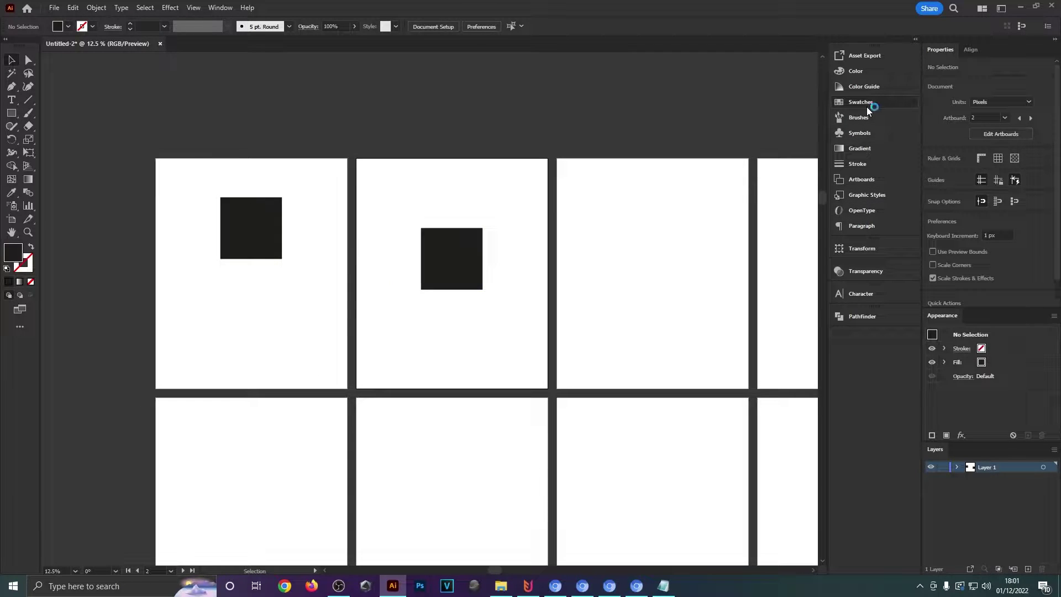
click(868, 179)
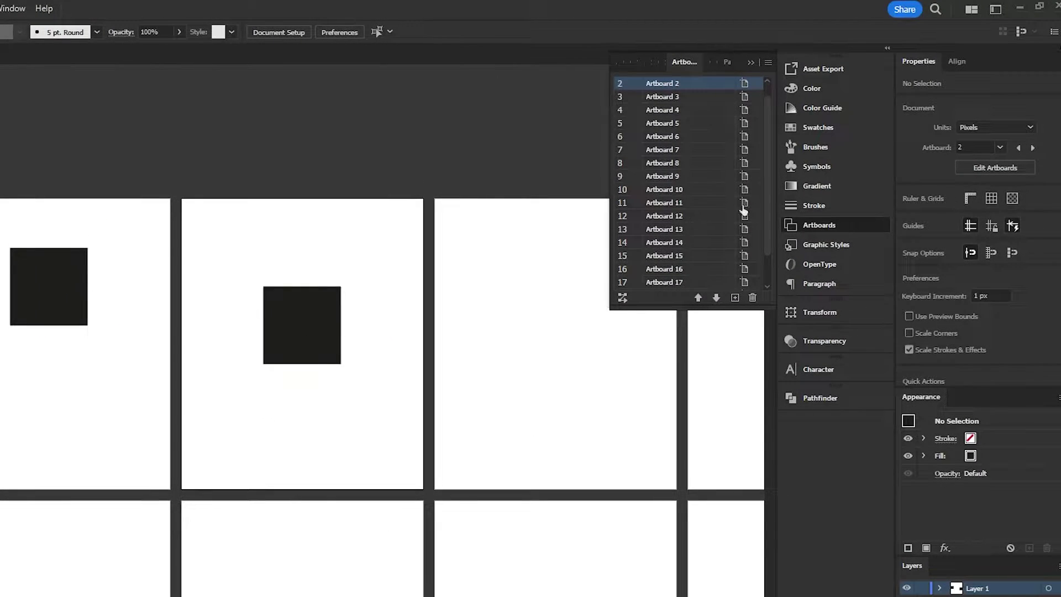
scroll(736, 207, up, 1)
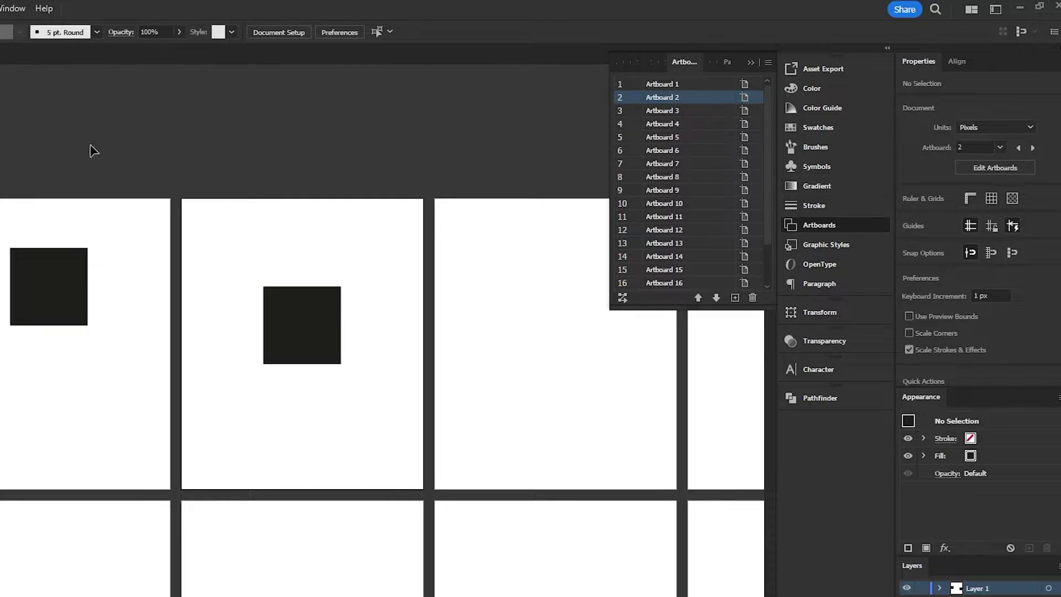
click(8, 7)
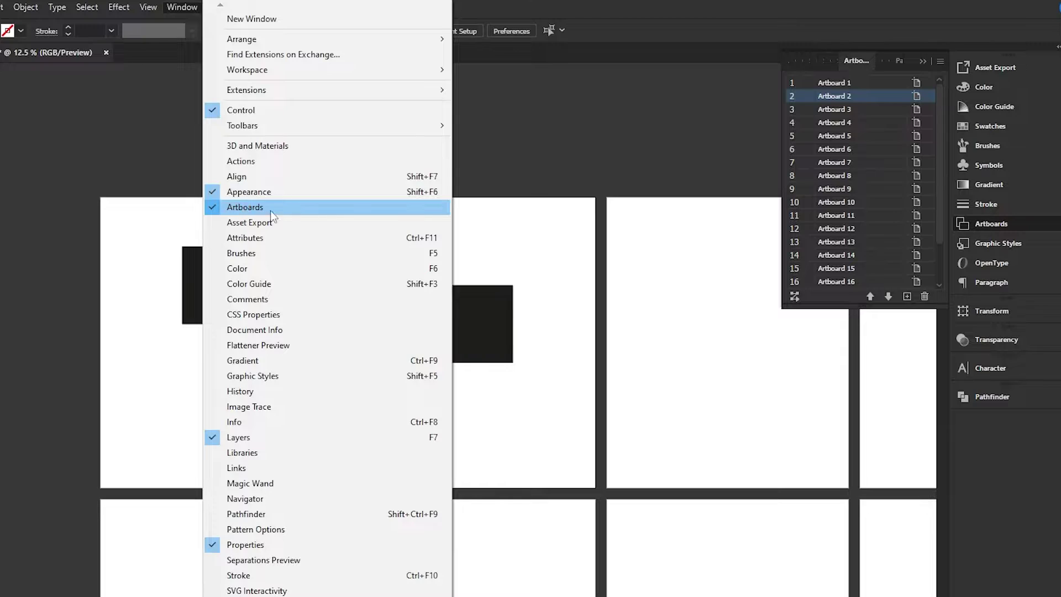
click(666, 2)
Rename all 20 artboards together with the base name Fishing.
click(850, 84)
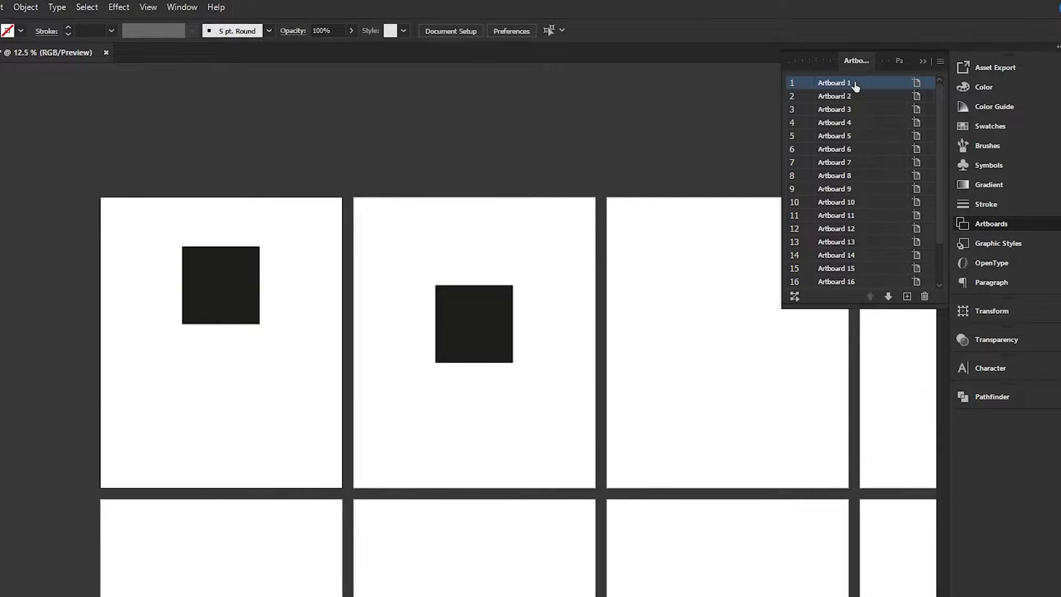
scroll(856, 105, down, 2)
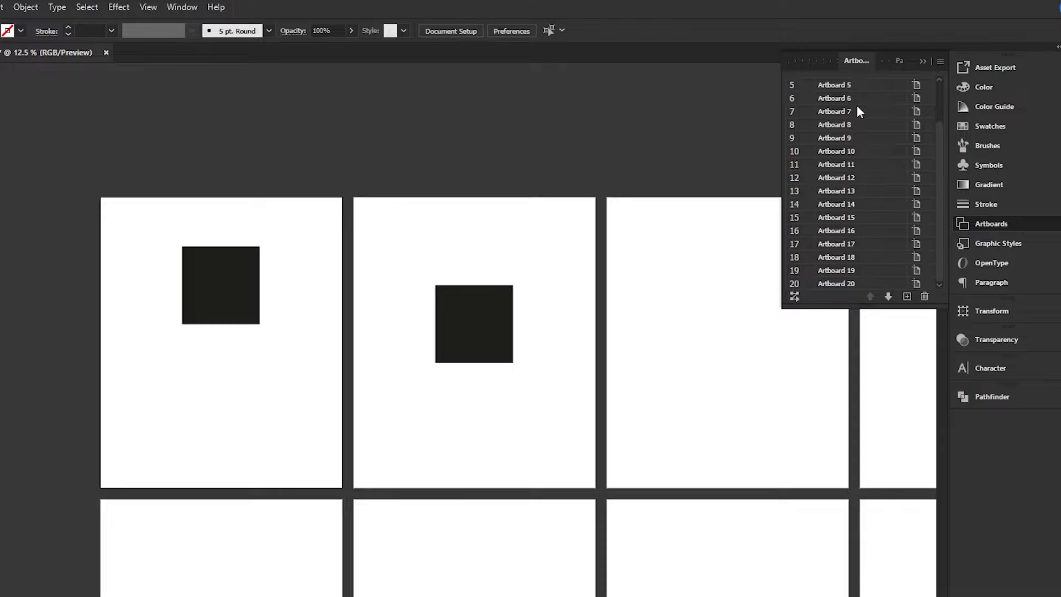
shift+click(853, 285)
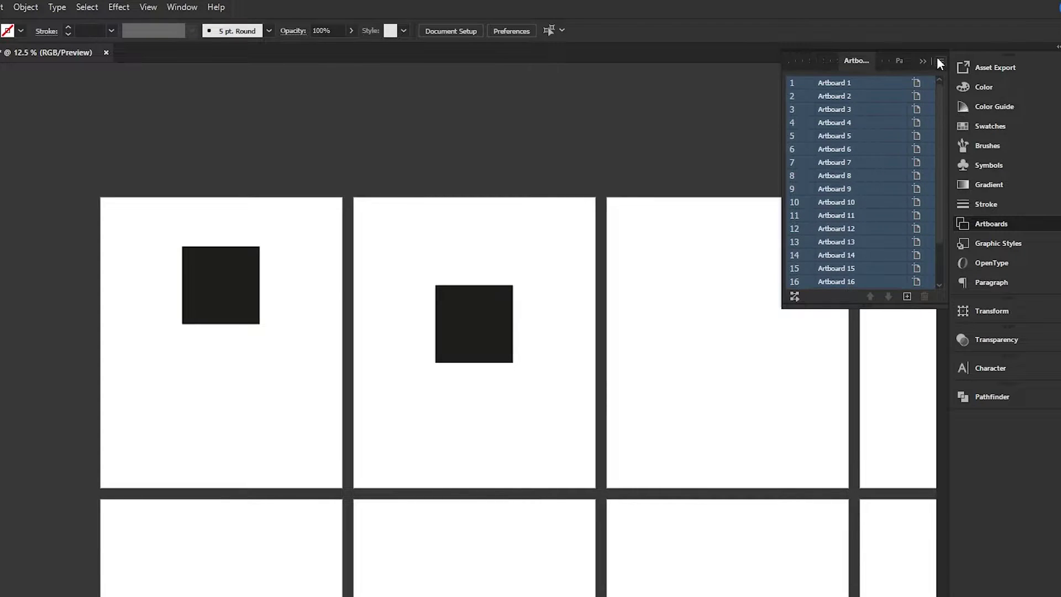
click(941, 61)
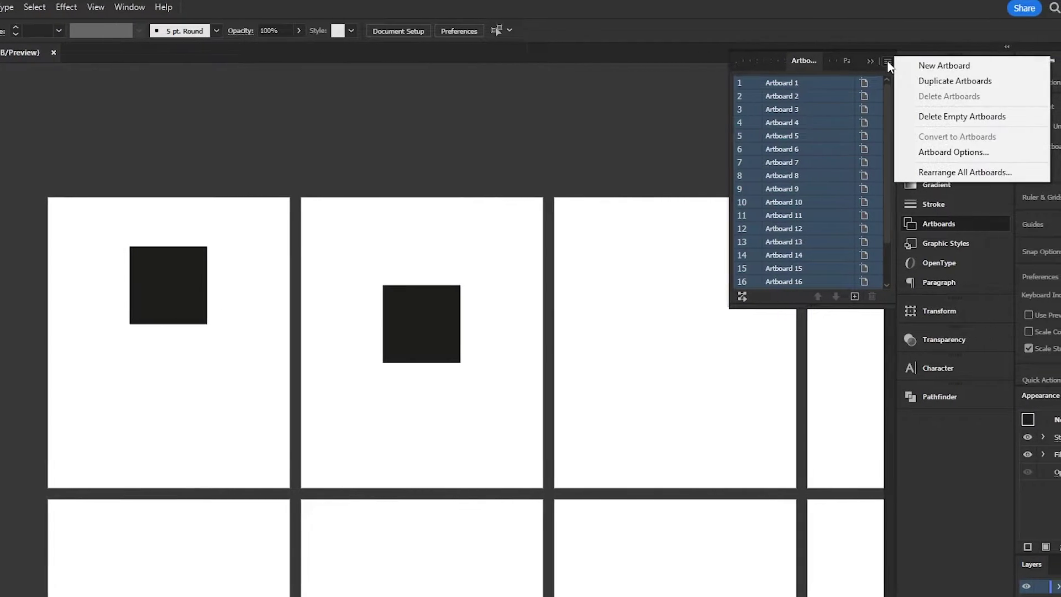
click(965, 156)
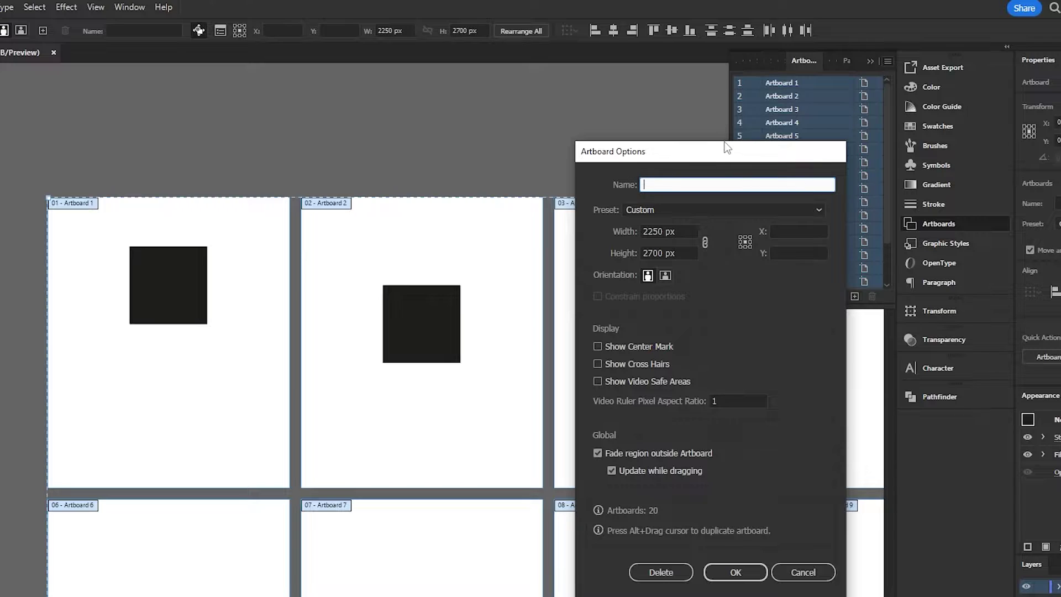
text(Fishing)
click(730, 576)
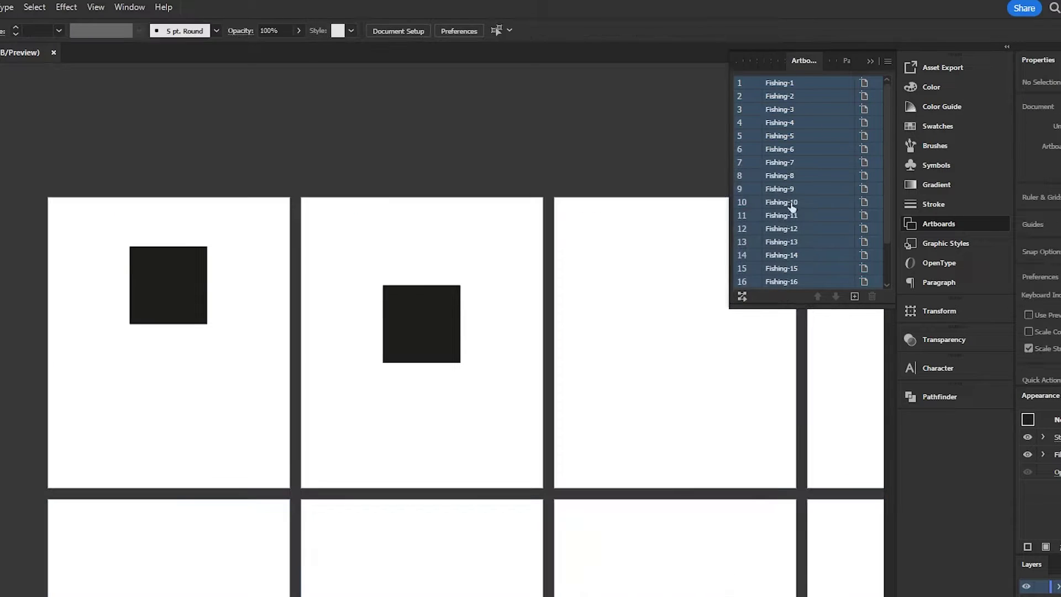
scroll(784, 133, down, 2)
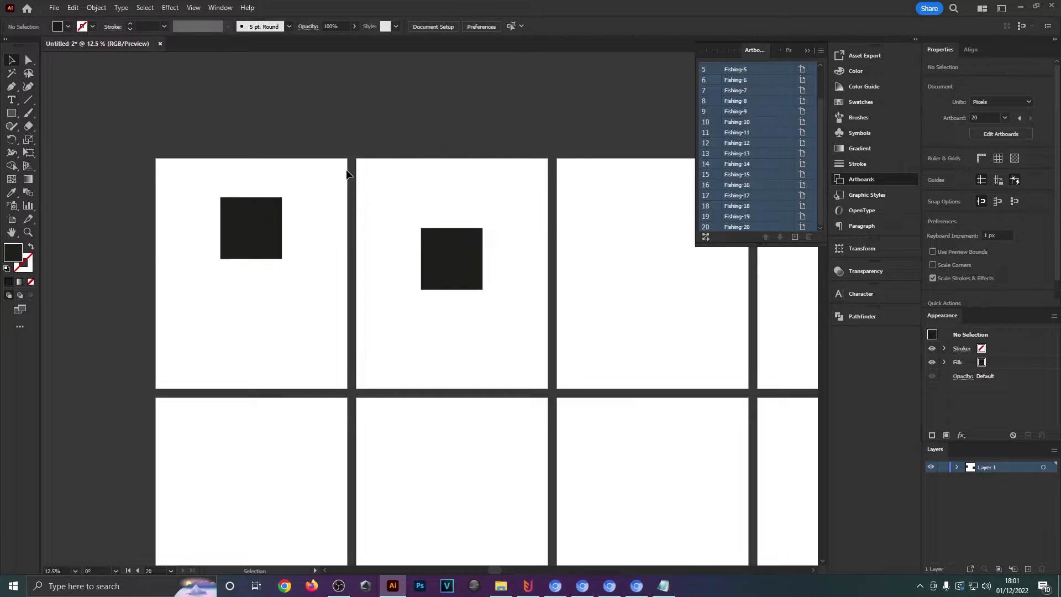
scroll(643, 152, up, 2)
scroll(364, 204, down, 2)
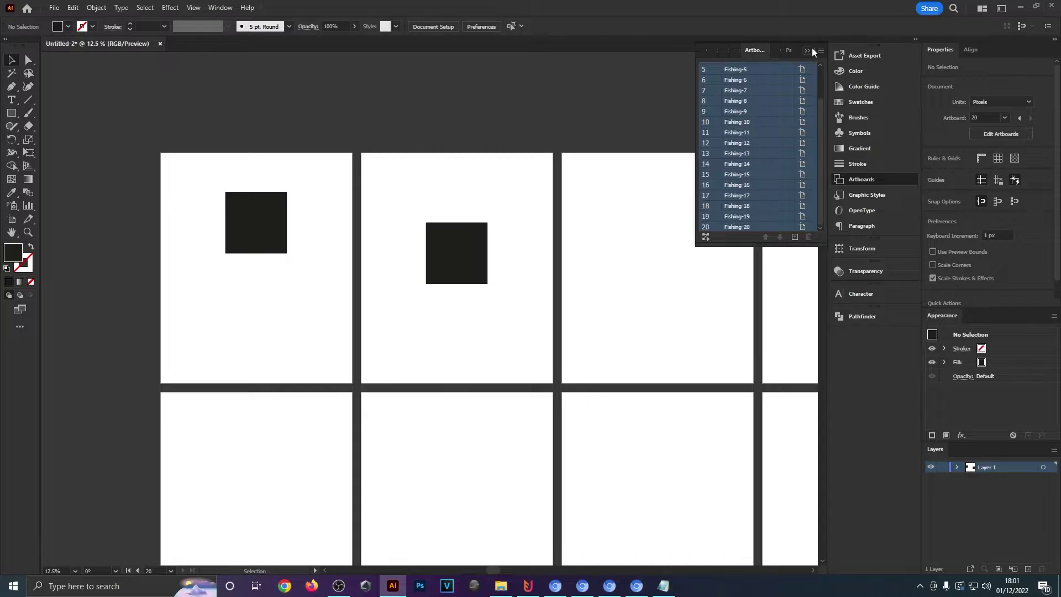
Collapse the artboards list and open the Export for Screens settings for the document.
click(809, 50)
scroll(703, 140, down, 1)
drag(687, 188, 630, 126)
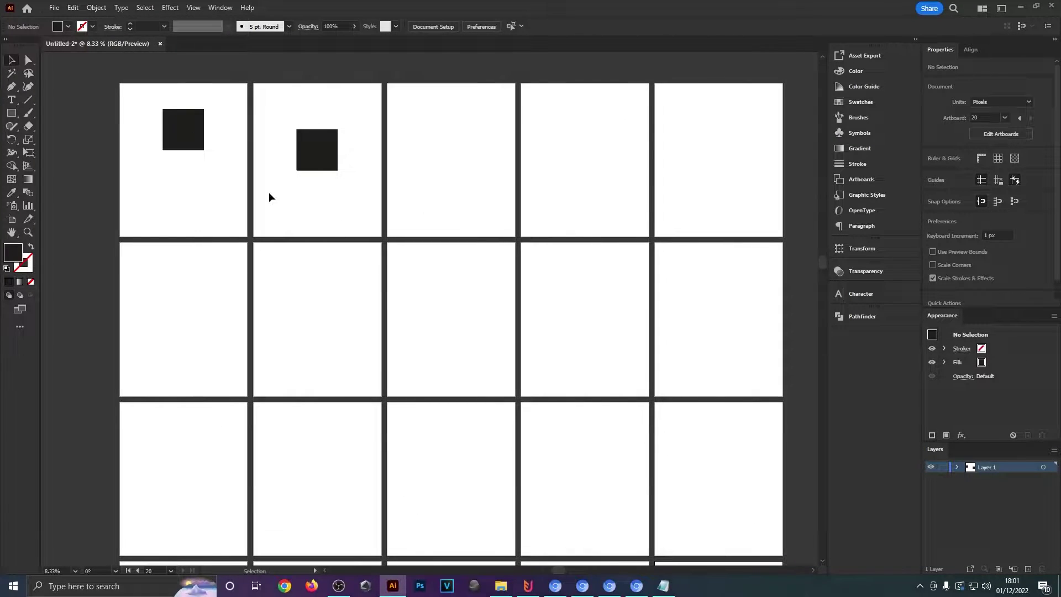
click(54, 7)
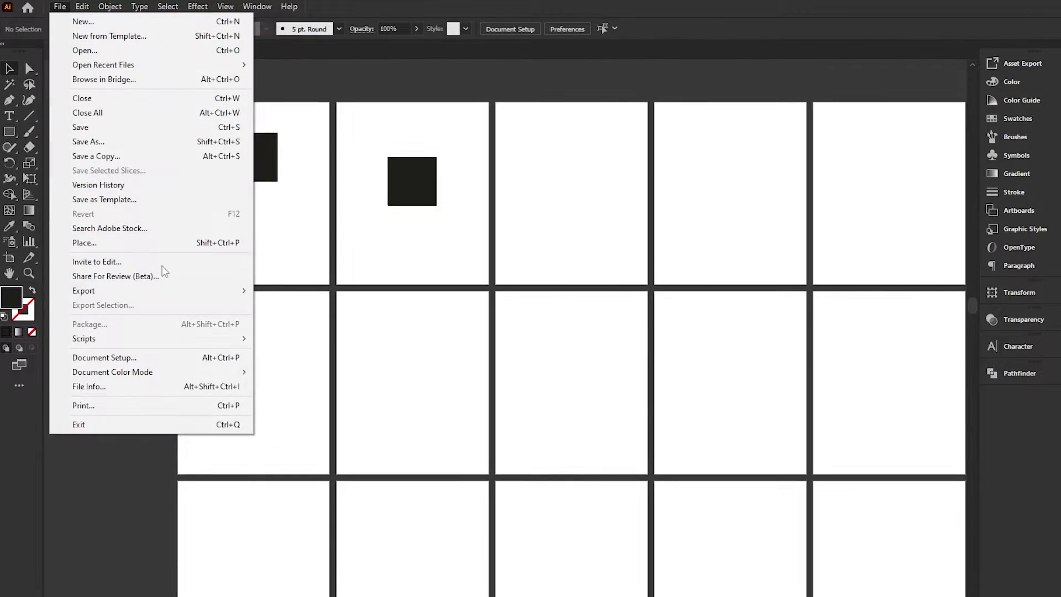
mouse_move(158, 298)
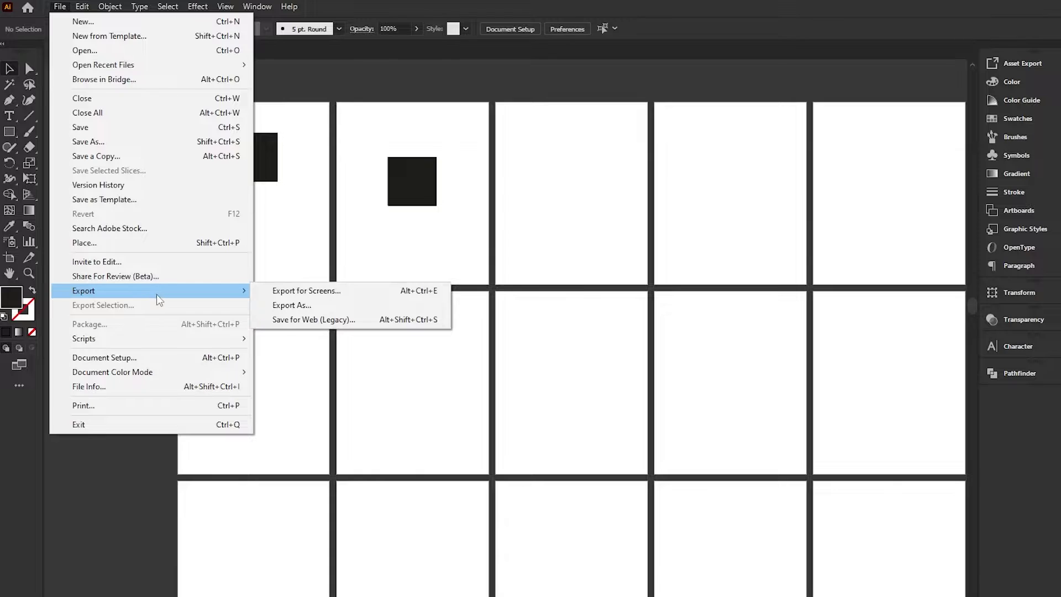
click(335, 294)
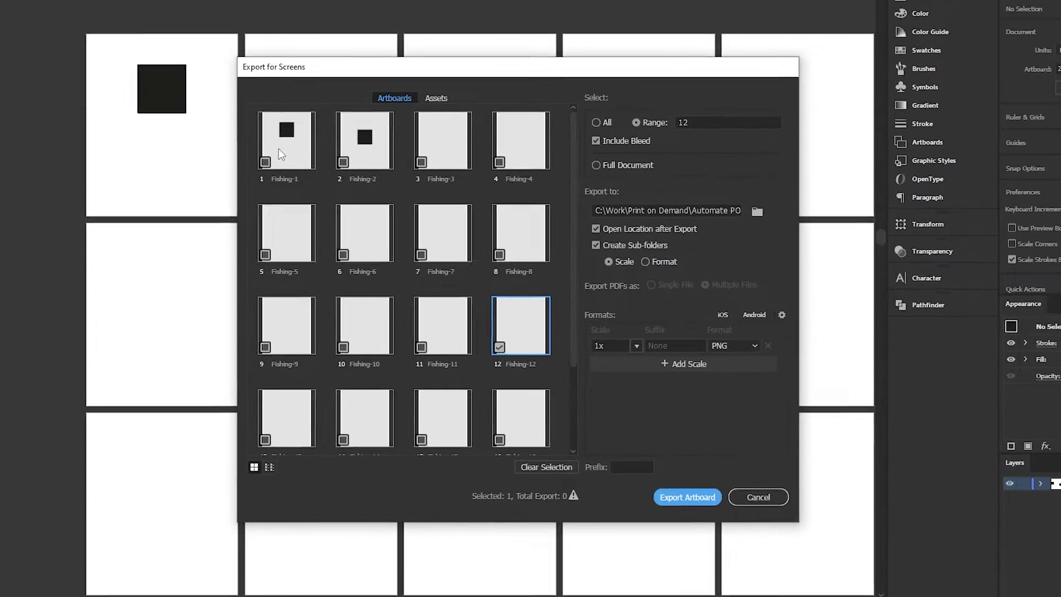
Select all artboards from Fishing-1 through Fishing-20 for export.
ctrl+click(279, 148)
scroll(278, 147, down, 2)
shift+click(510, 411)
scroll(509, 411, up, 2)
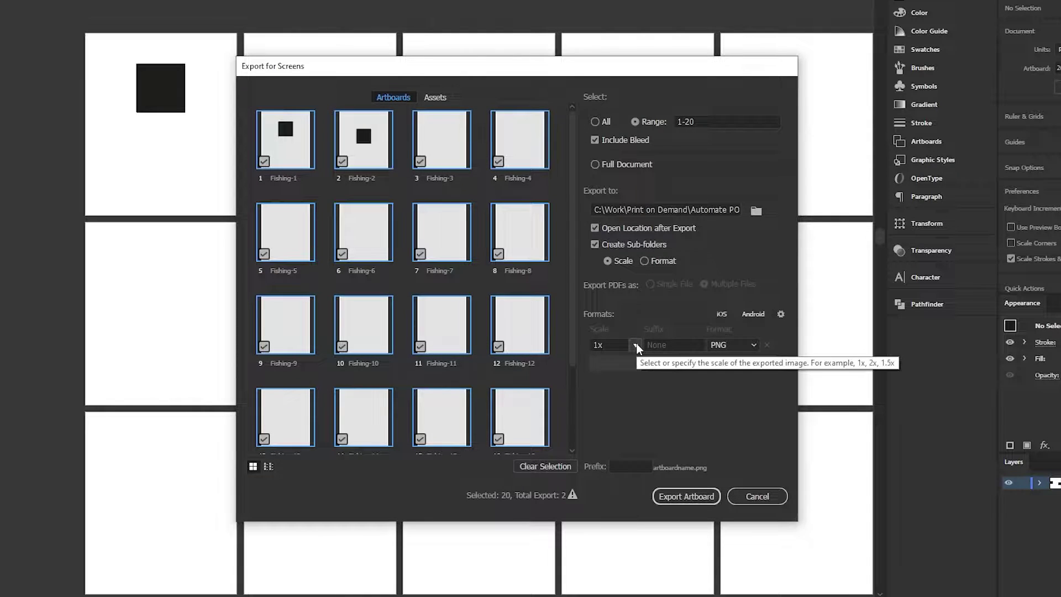
Set the PNG export scale to a fixed height of 5400 px.
click(636, 345)
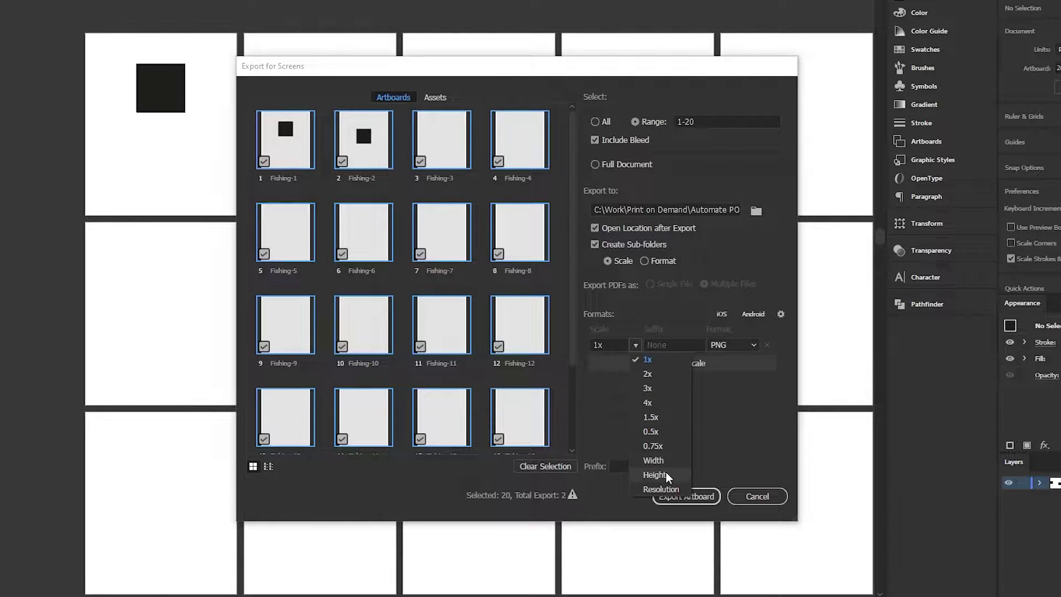
click(666, 472)
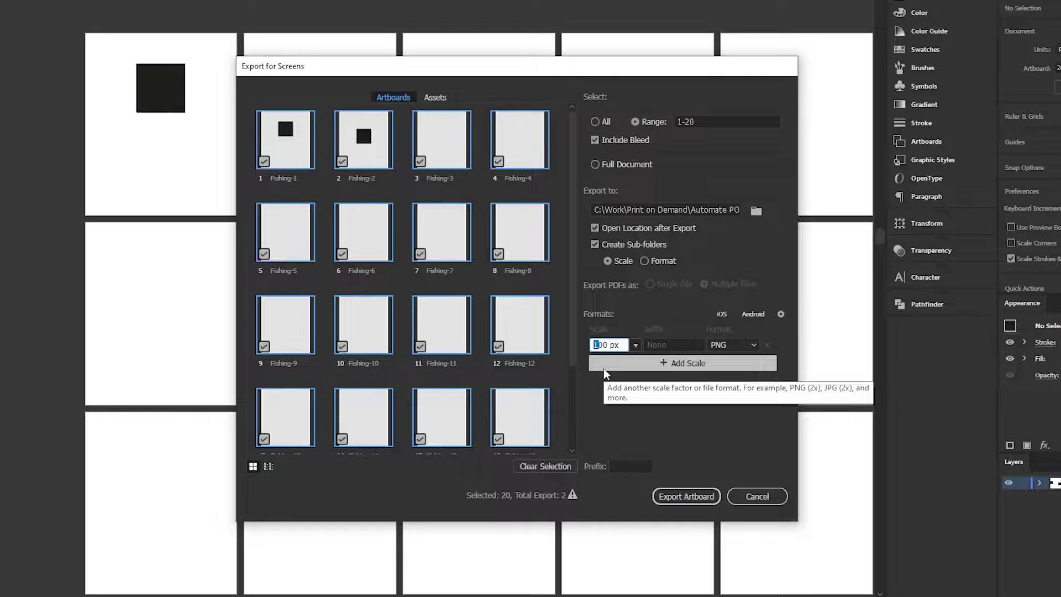
text(5400)
key(Return)
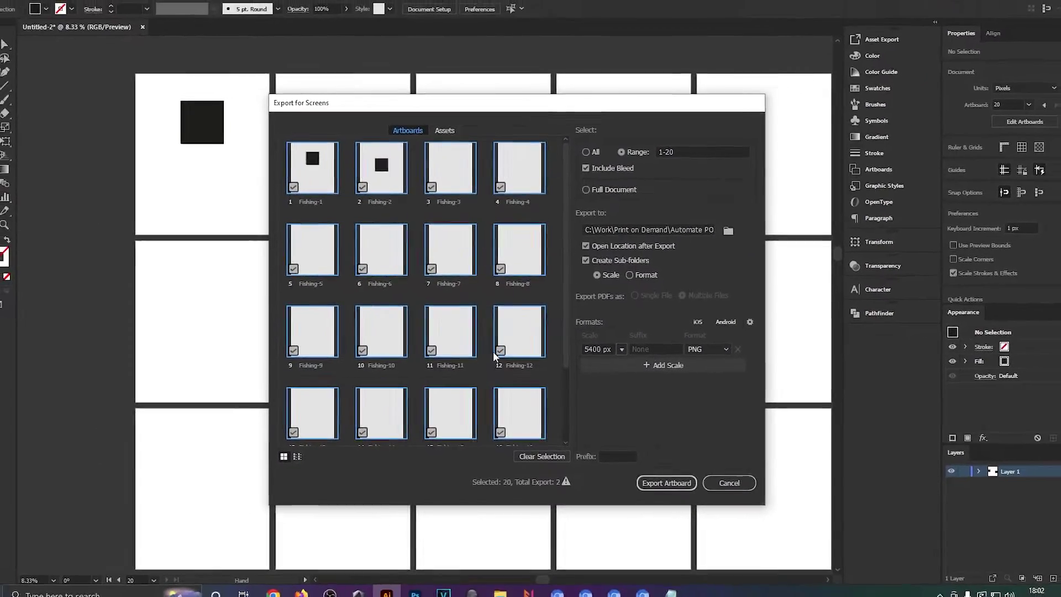
drag(607, 350, 569, 341)
click(637, 426)
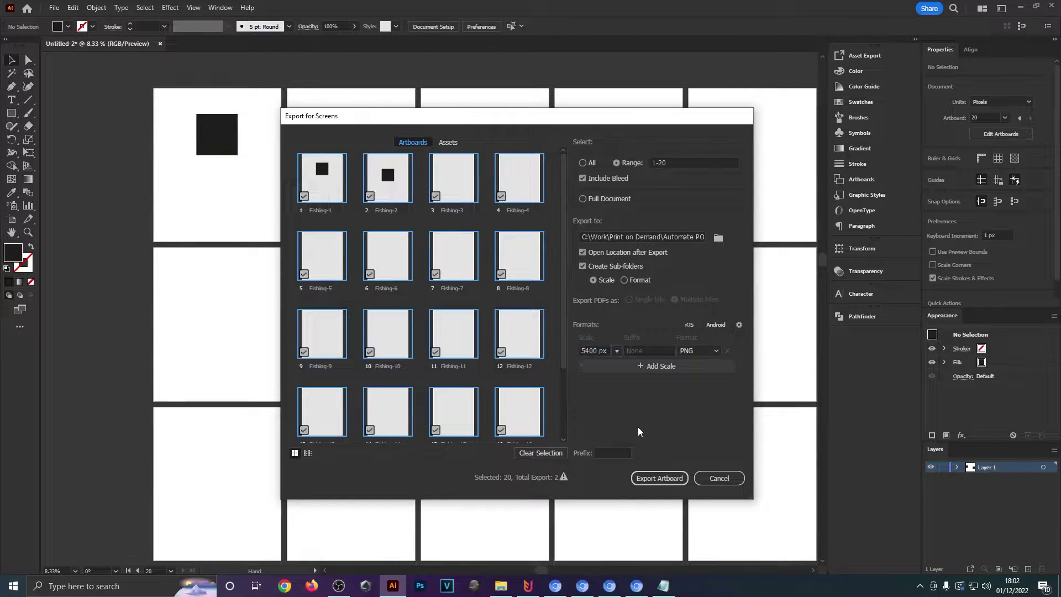
Rearrange all artboards into 4 columns with 300 px spacing, moving the artwork with the artboards.
scroll(545, 347, down, 3)
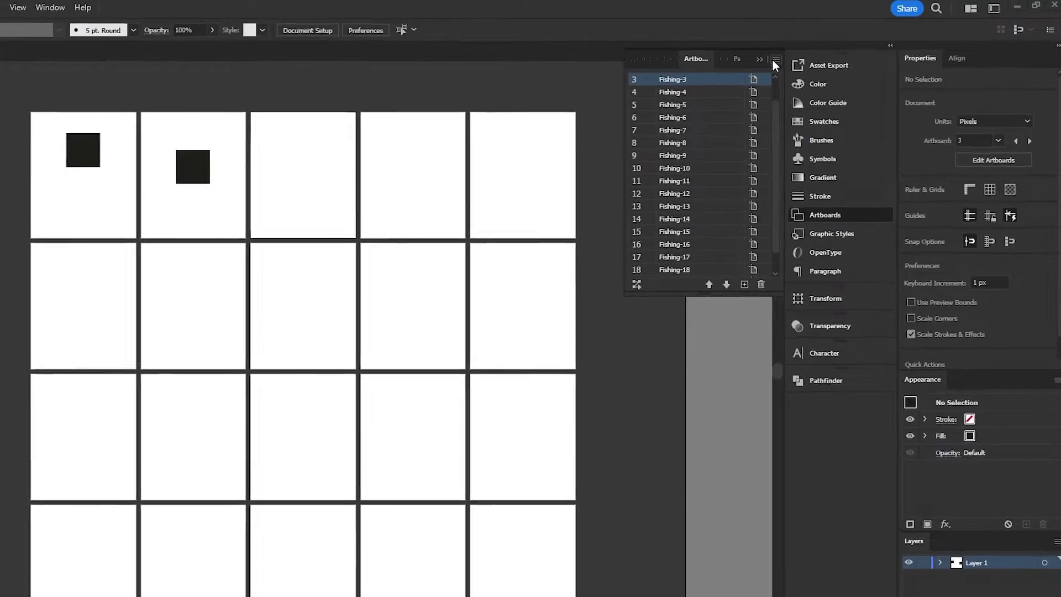
click(820, 51)
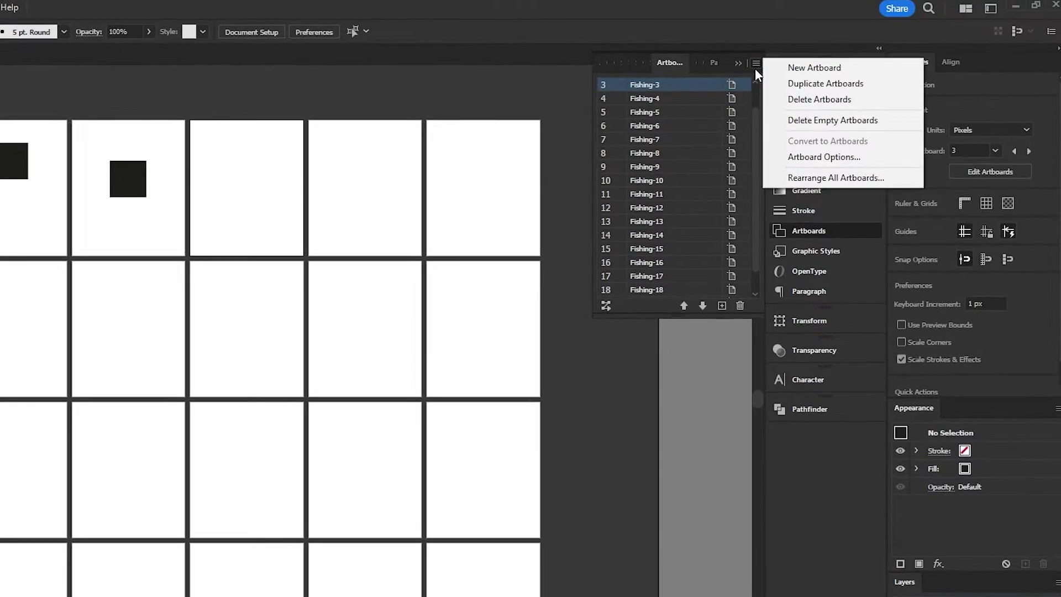
click(831, 178)
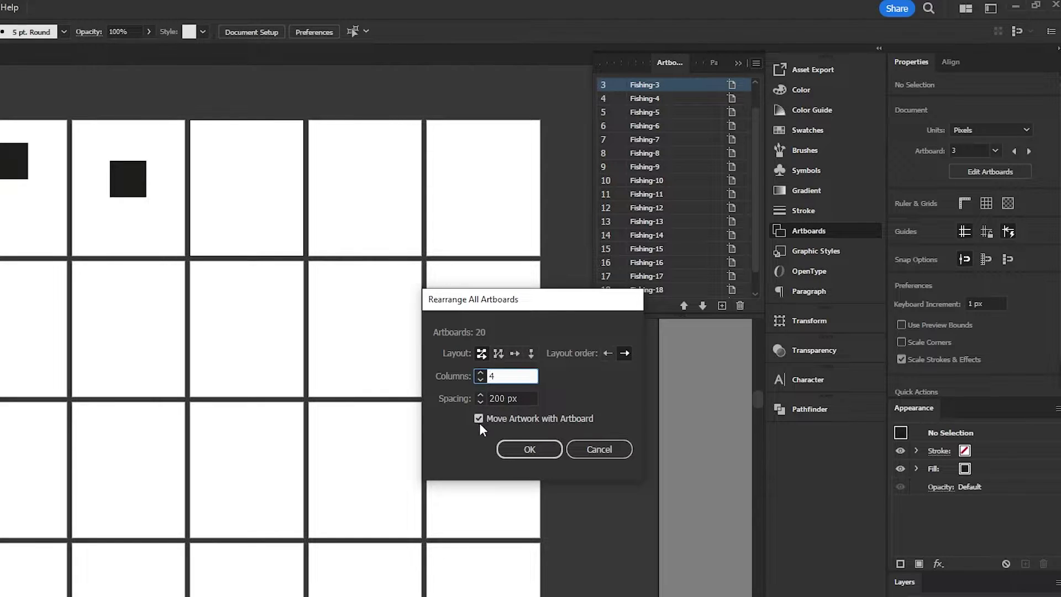
drag(493, 399, 486, 399)
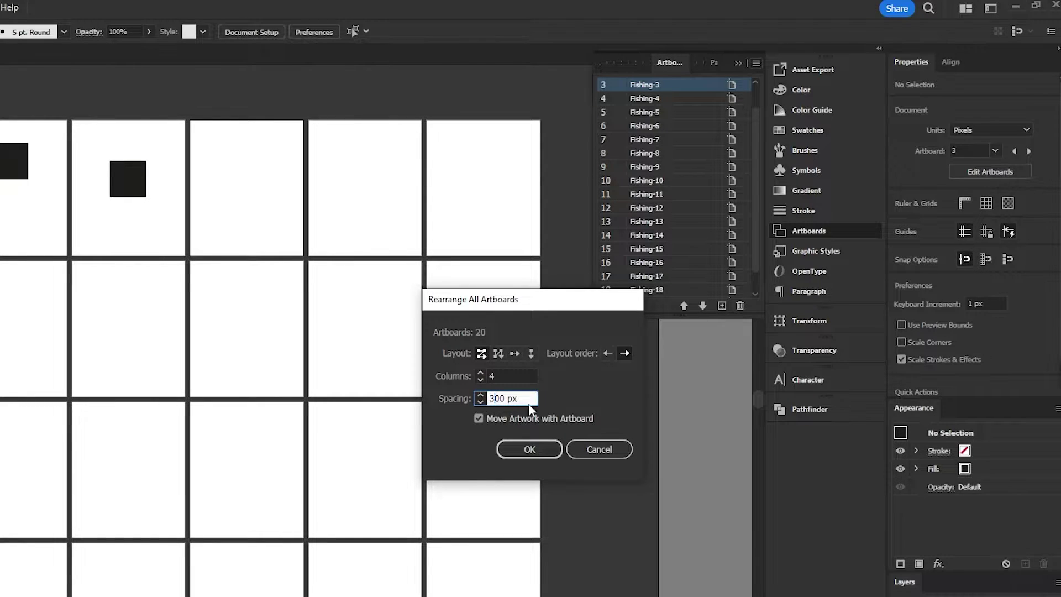
text(3)
click(531, 448)
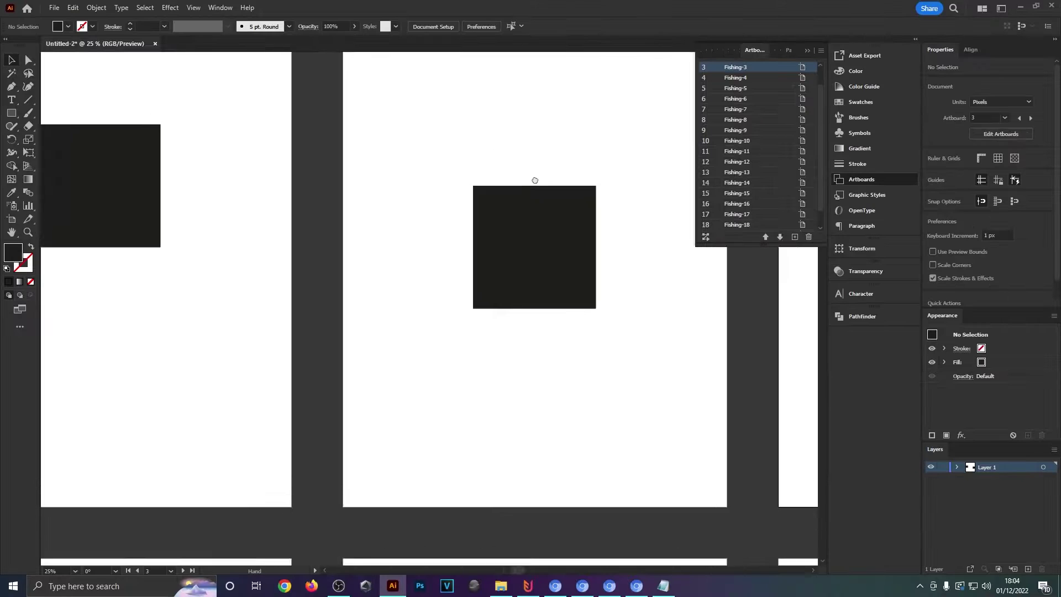
scroll(539, 185, down, 3)
key(space)
drag(676, 294, 543, 167)
click(12, 219)
click(262, 241)
drag(158, 220, 203, 243)
drag(386, 230, 352, 222)
drag(492, 263, 575, 303)
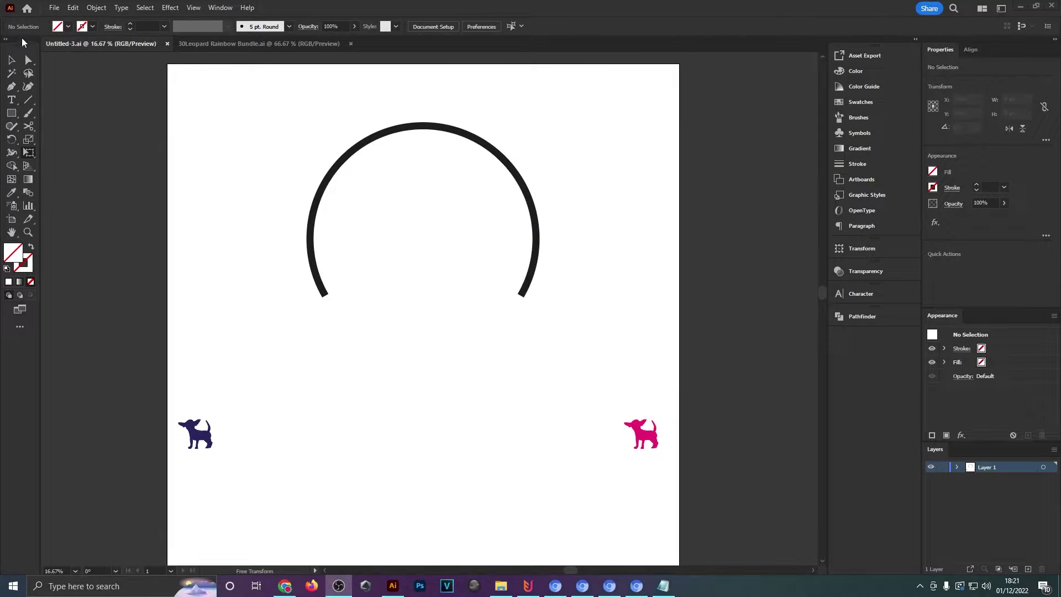
Examine the black open arc and the two dog silhouettes on the Untitled-3.ai artboard.
click(7, 63)
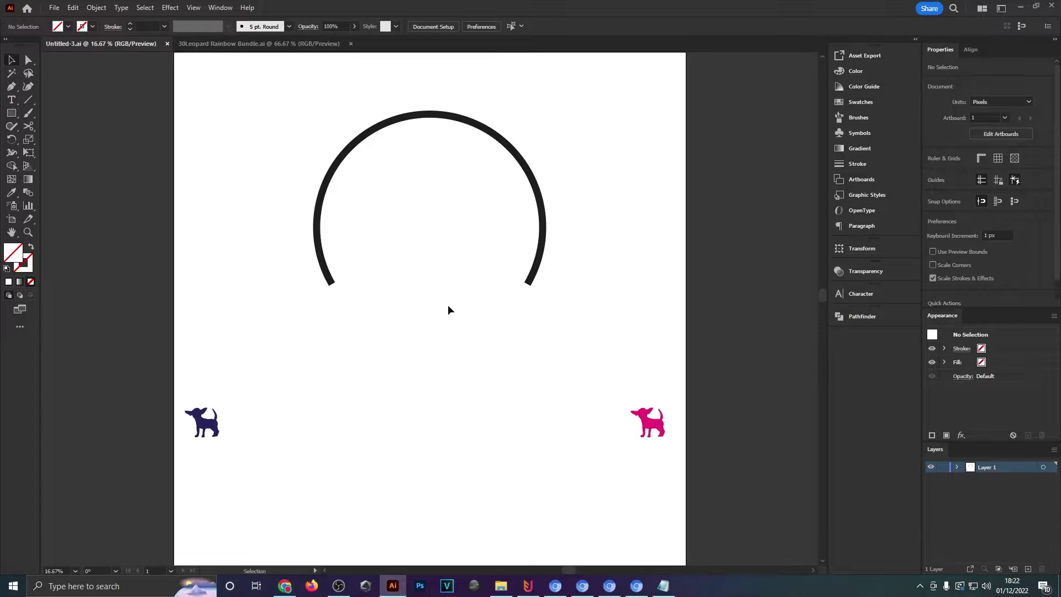
scroll(429, 274, up, 1)
scroll(429, 274, up, 2)
drag(161, 76, 700, 407)
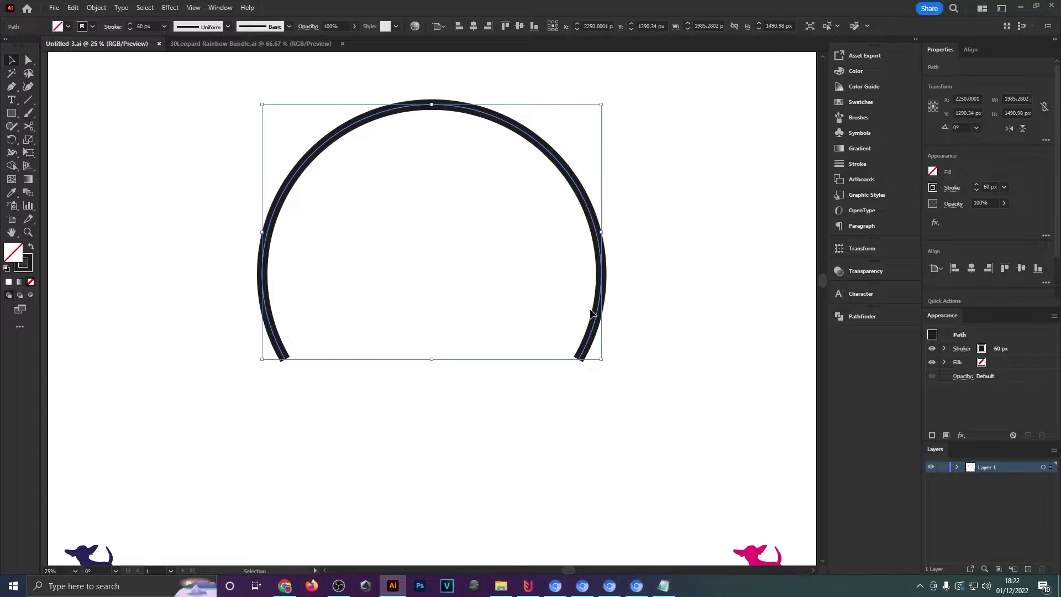
scroll(637, 310, down, 3)
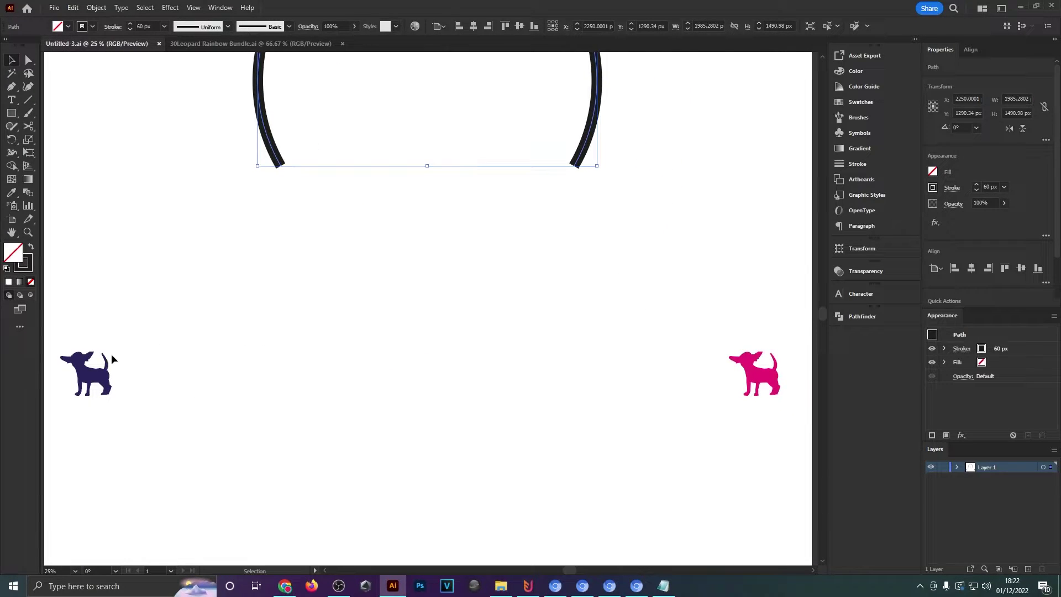
scroll(530, 336, down, 1)
scroll(566, 317, up, 1)
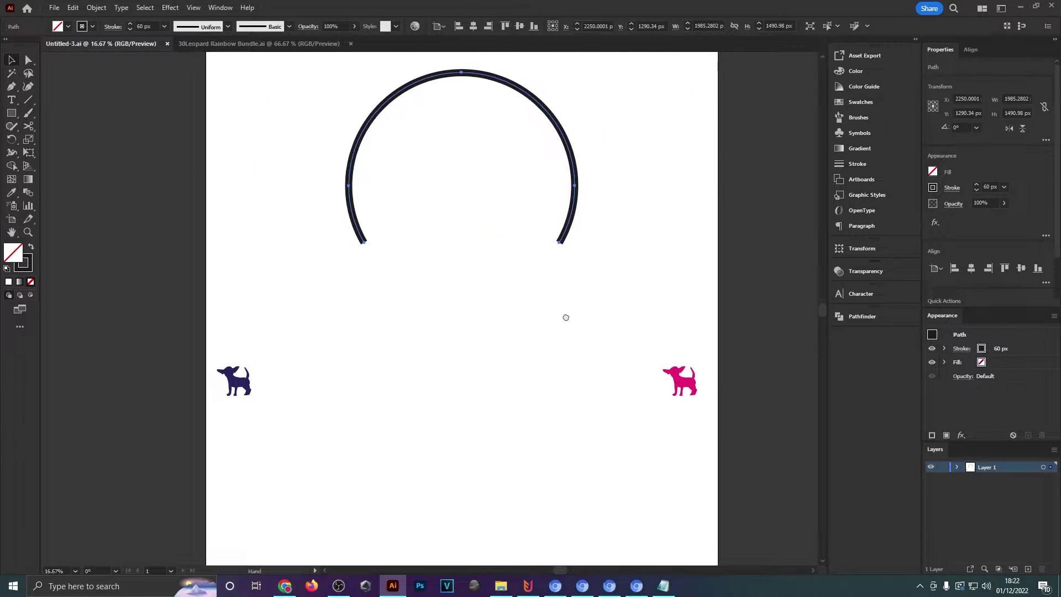
drag(566, 317, 566, 328)
drag(227, 381, 244, 396)
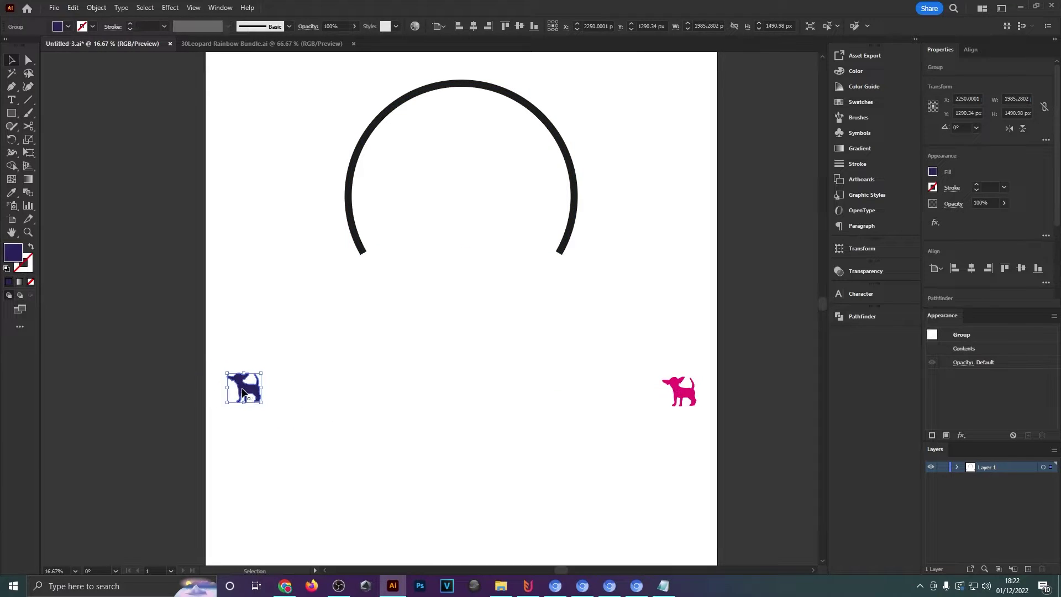
click(363, 126)
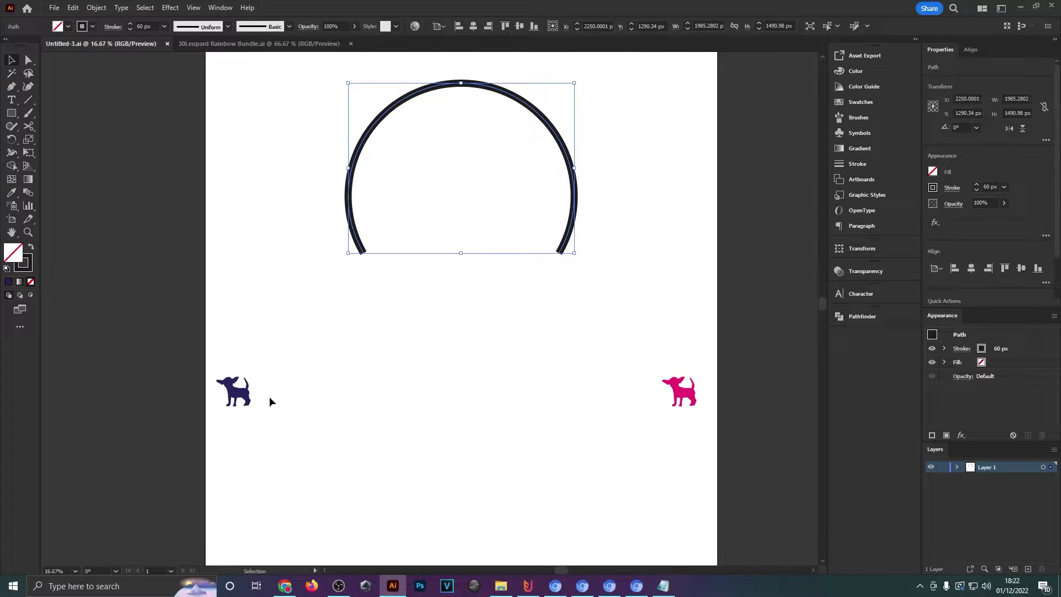
click(263, 382)
Select the dark blue and pink dogs together and make a blend between them.
drag(176, 362, 728, 435)
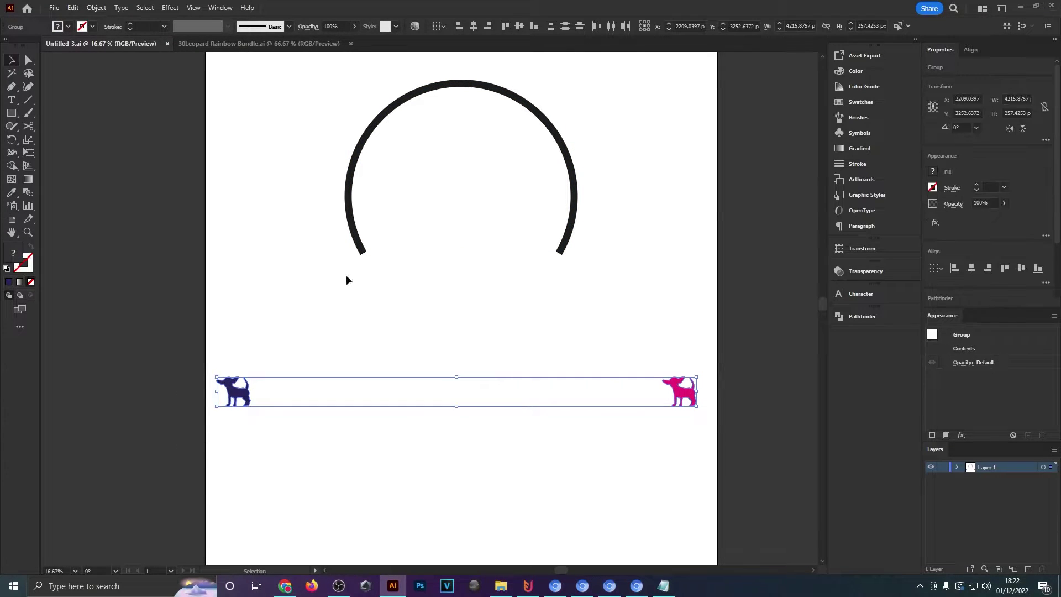
click(96, 7)
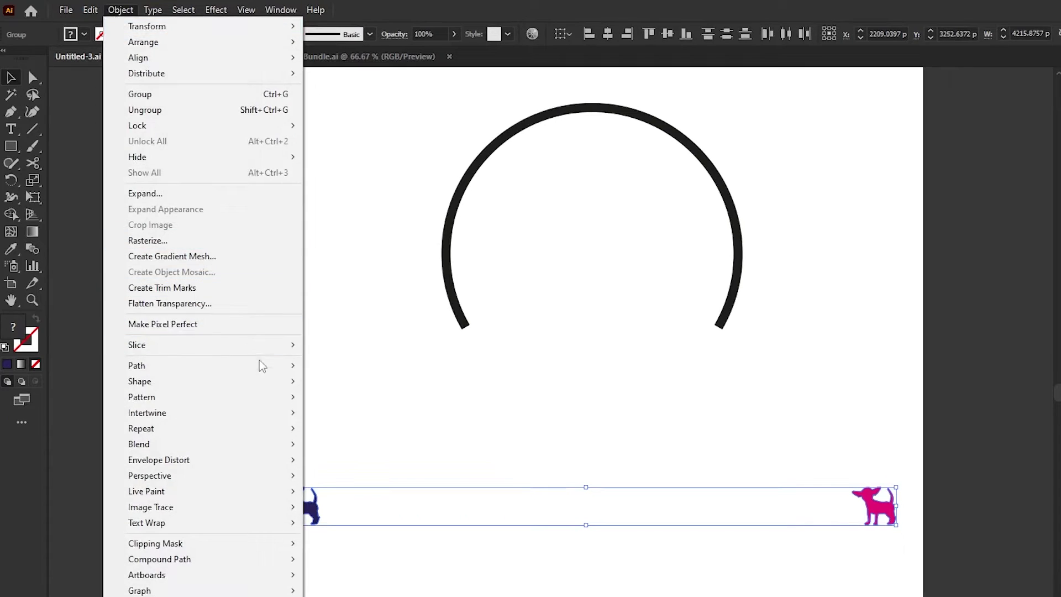
mouse_move(239, 440)
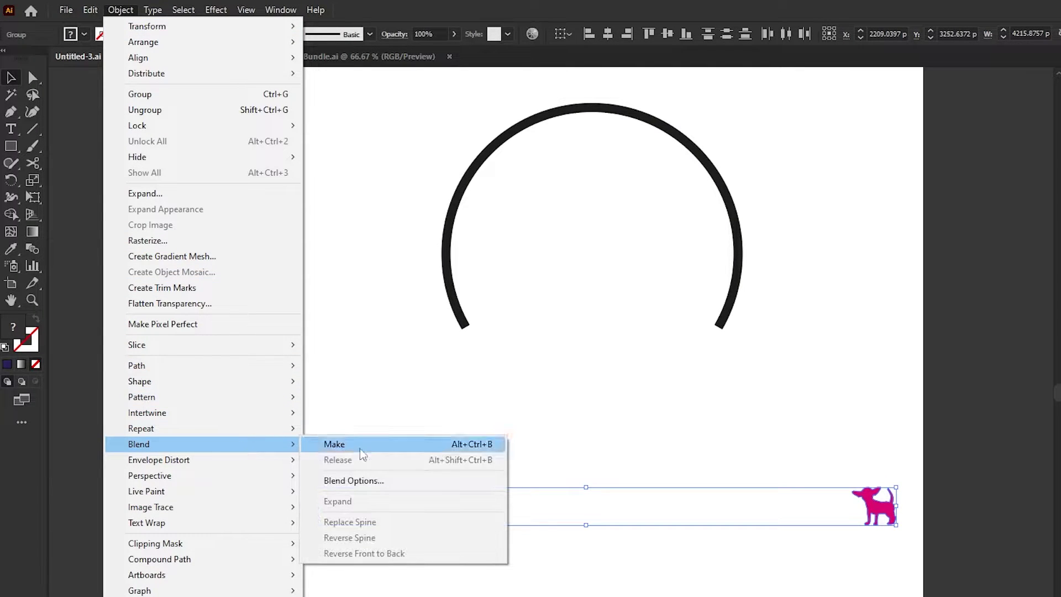
click(412, 446)
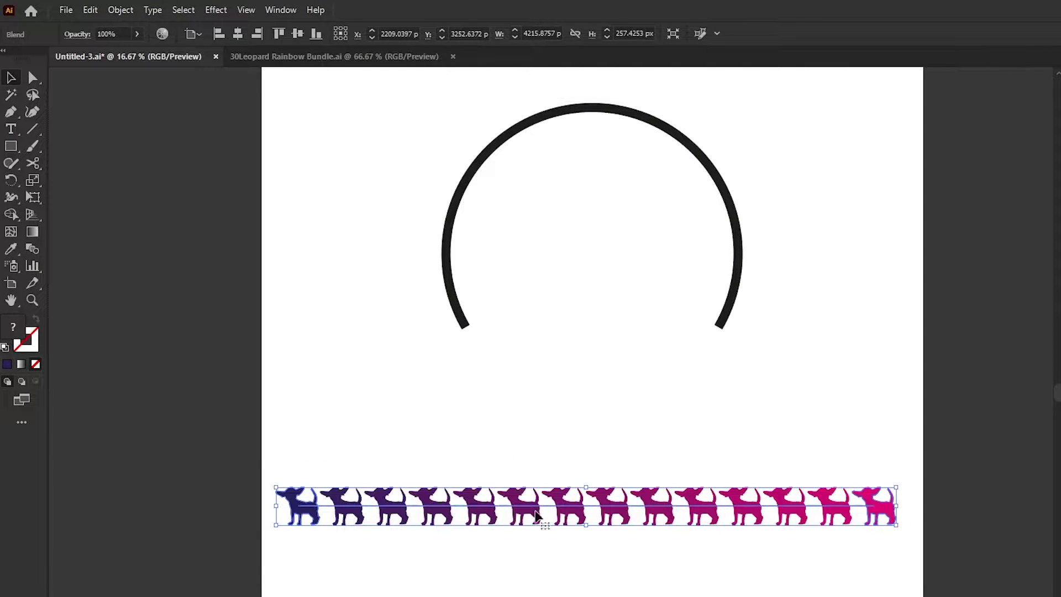
Set the dog blend's spacing to Specified Steps with 12 steps.
scroll(663, 512, up, 4)
scroll(664, 513, down, 4)
scroll(663, 512, up, 2)
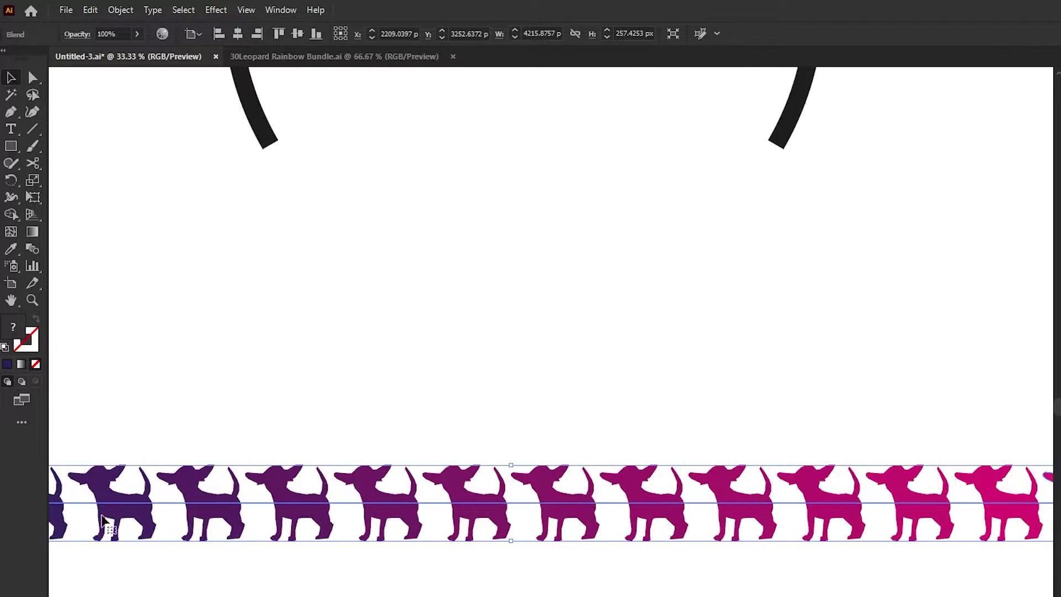
drag(757, 503, 382, 470)
drag(185, 415, 566, 422)
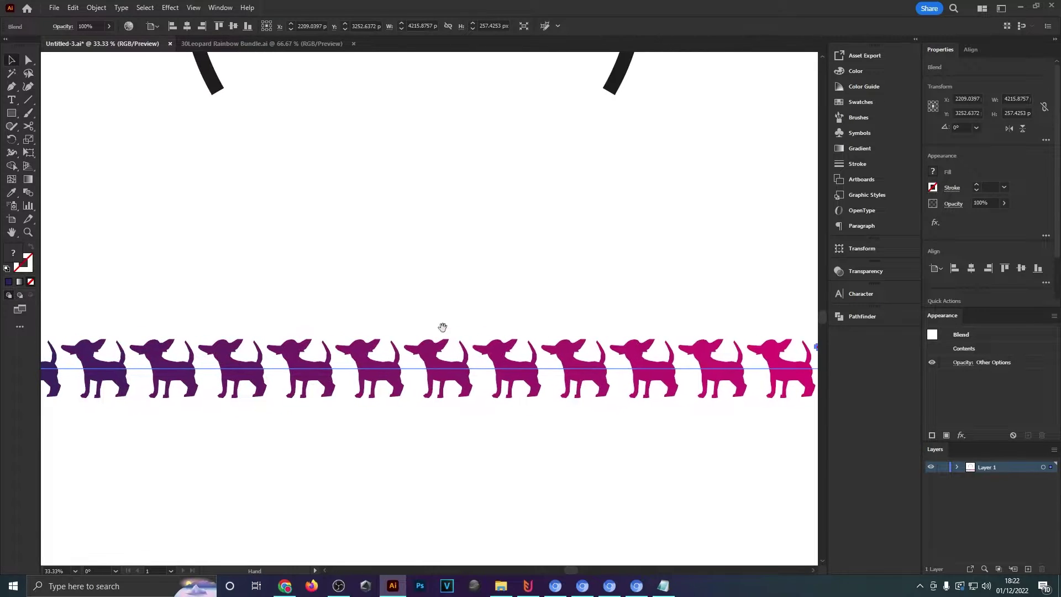
drag(443, 327, 514, 323)
click(97, 8)
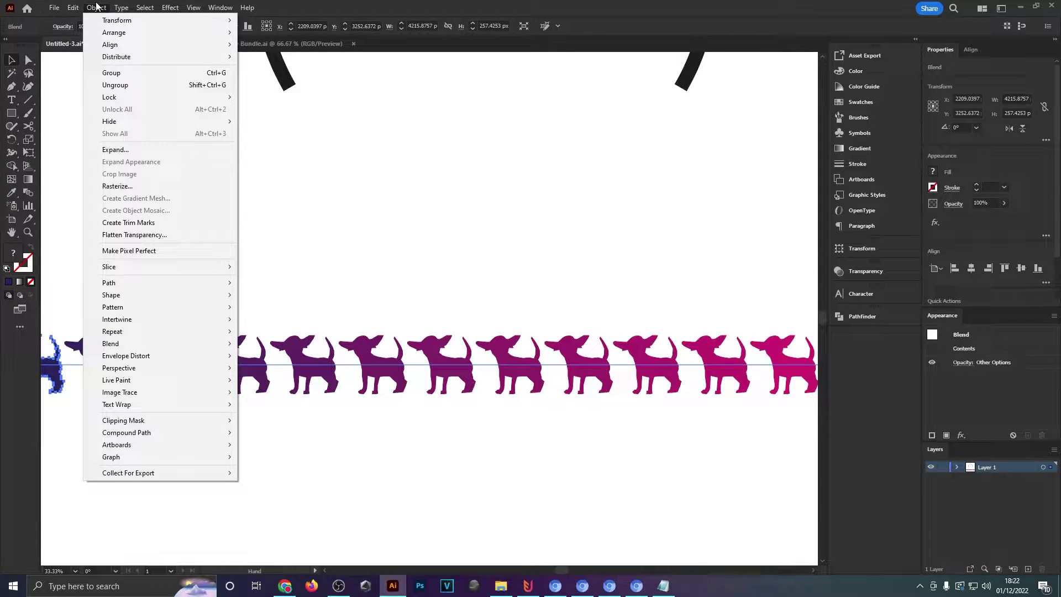
mouse_move(166, 343)
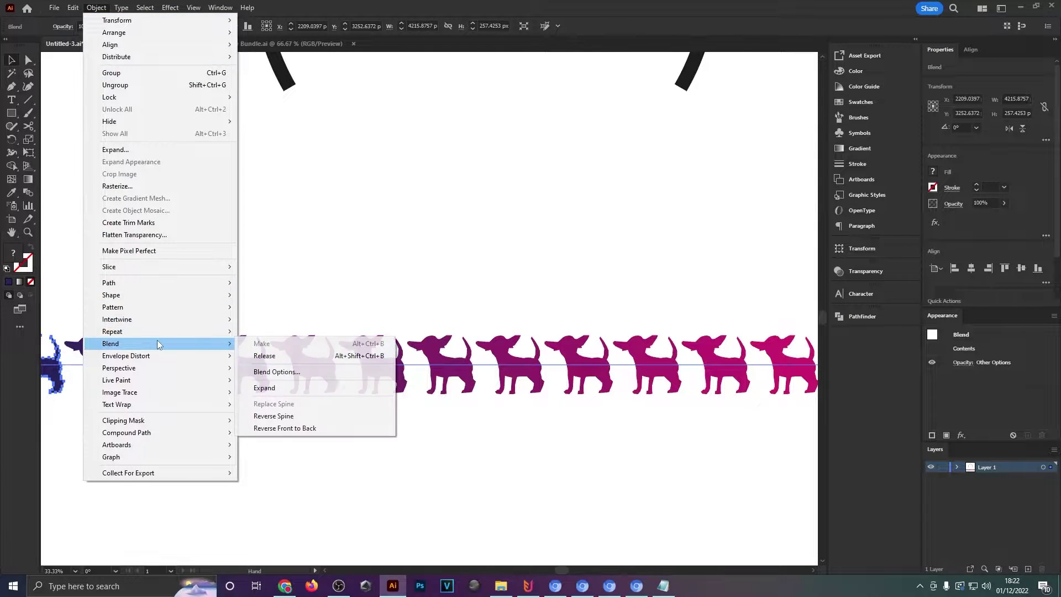
click(276, 372)
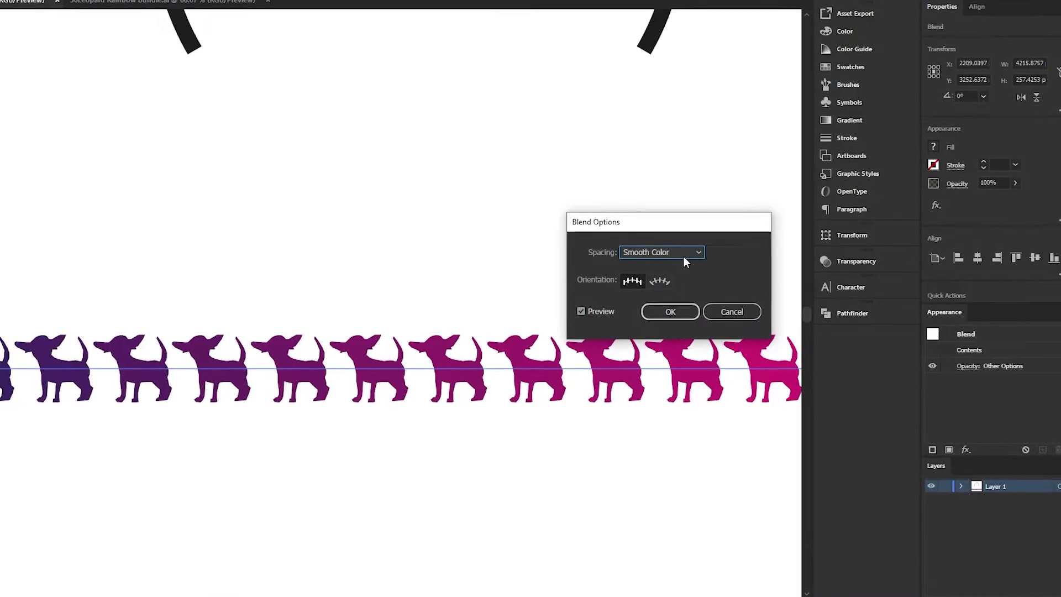
click(682, 253)
click(679, 279)
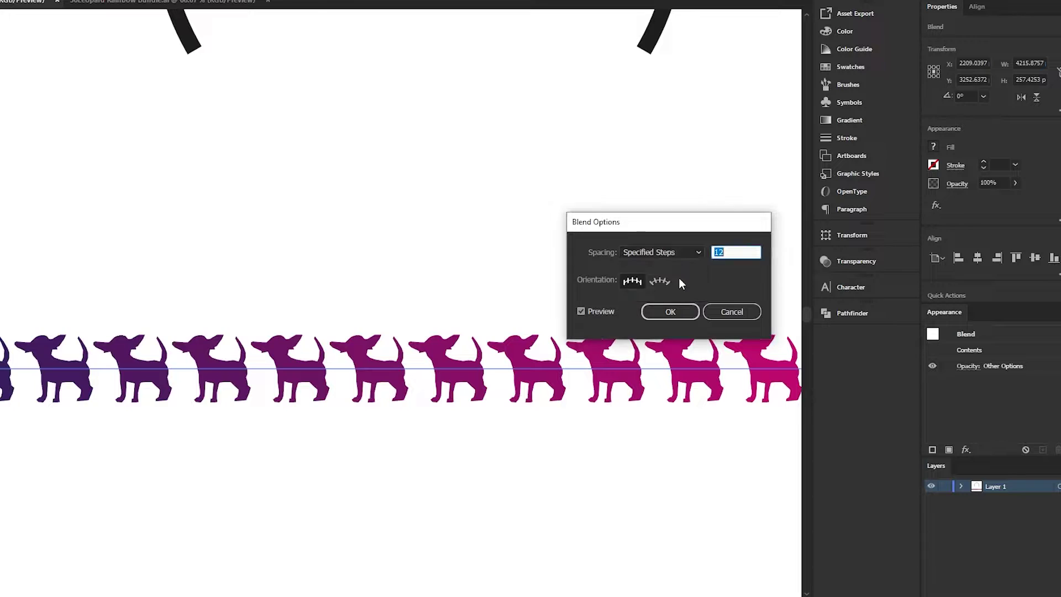
scroll(730, 252, up, 3)
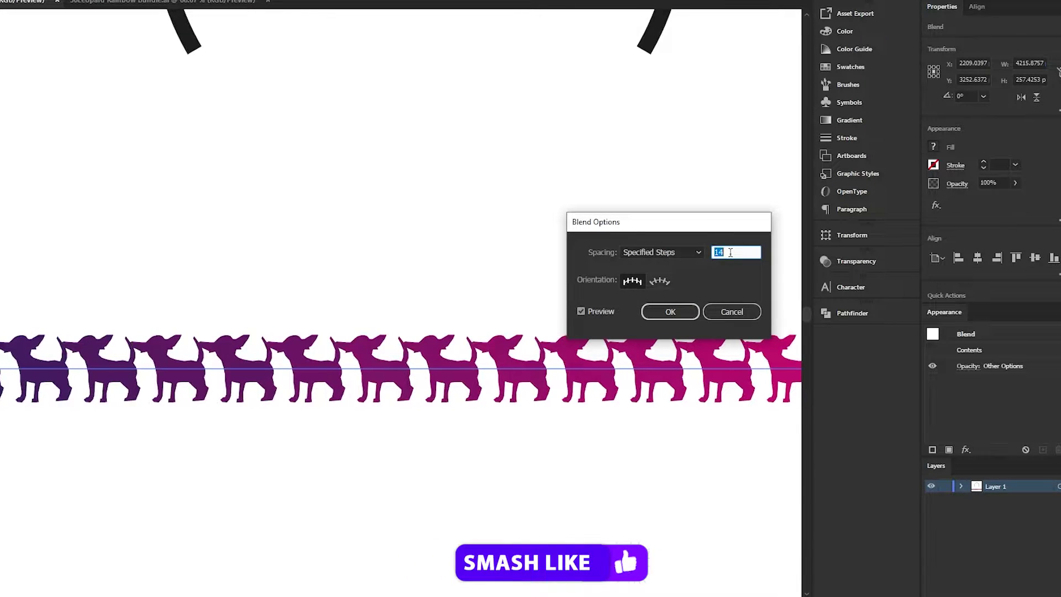
scroll(731, 253, down, 6)
scroll(728, 246, up, 2)
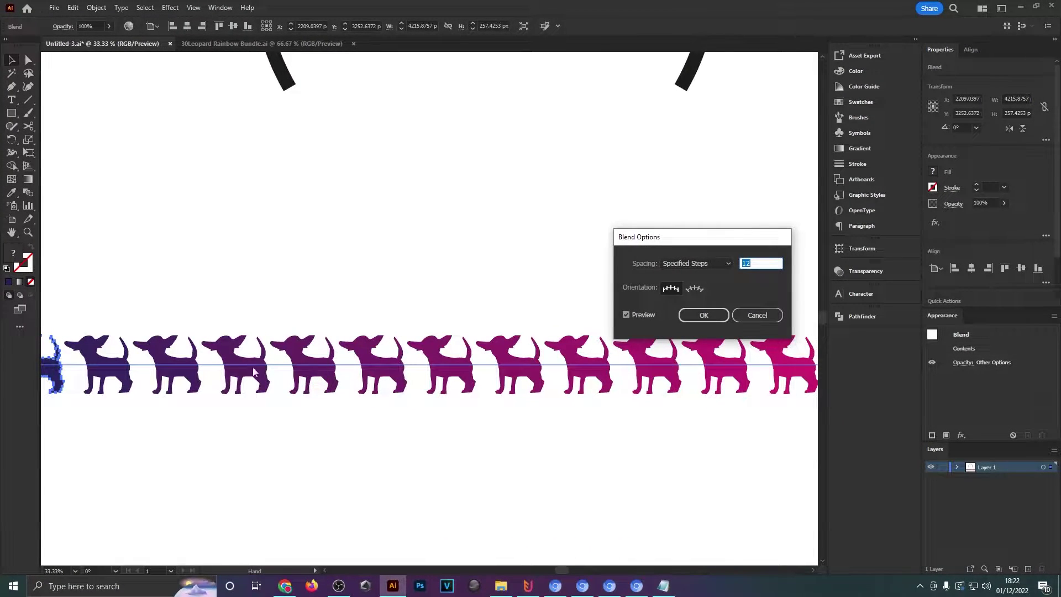
click(702, 315)
Accept the blend settings and examine the blended row of dogs and its colour transition from end to end.
scroll(701, 307, down, 1)
click(687, 382)
drag(722, 404, 437, 386)
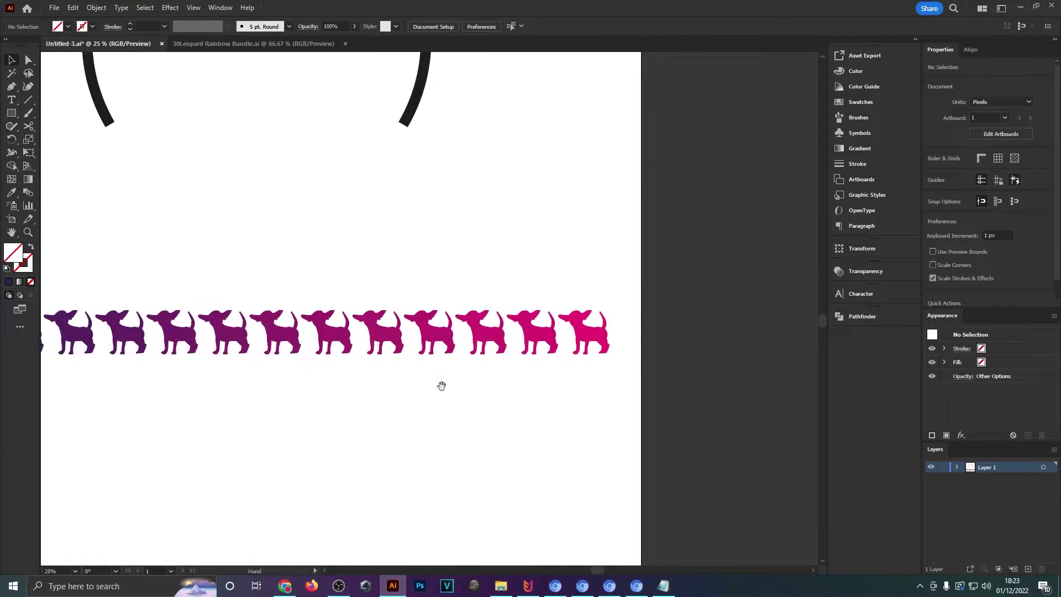
scroll(572, 334, up, 2)
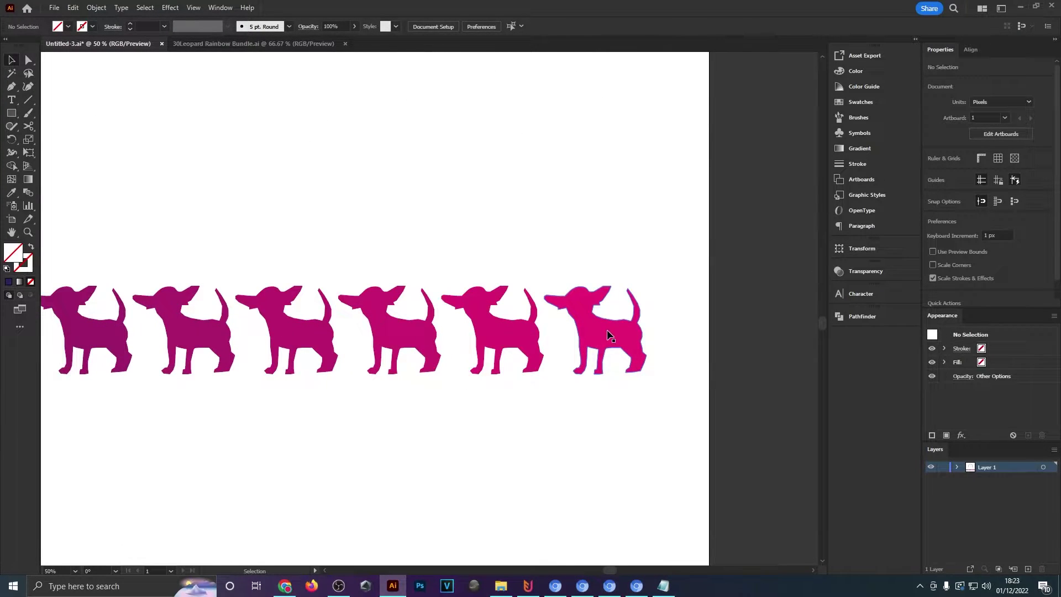
scroll(586, 336, down, 1)
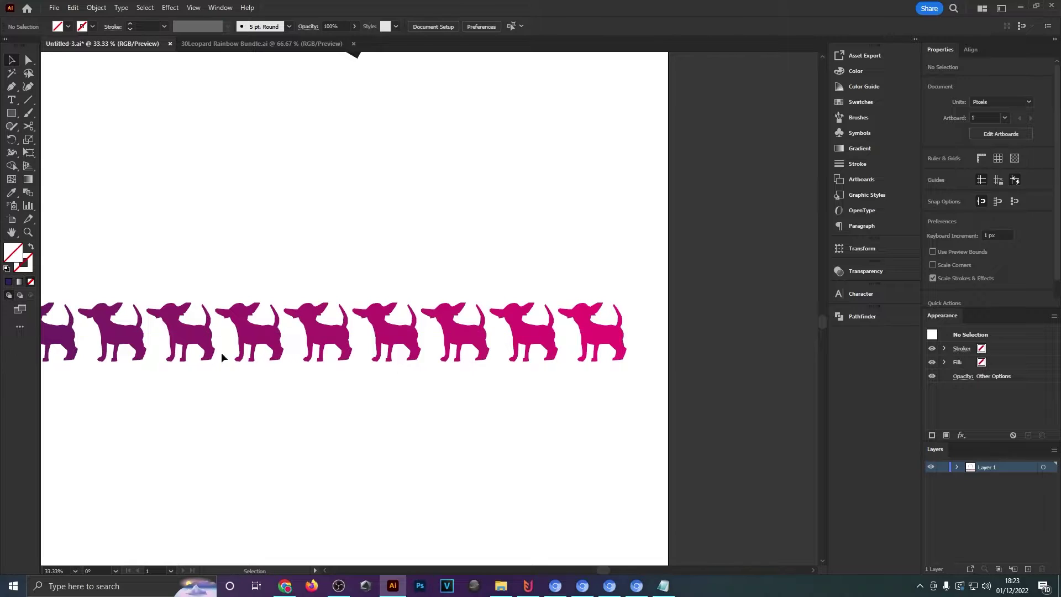
drag(225, 354, 831, 348)
drag(757, 275, 481, 300)
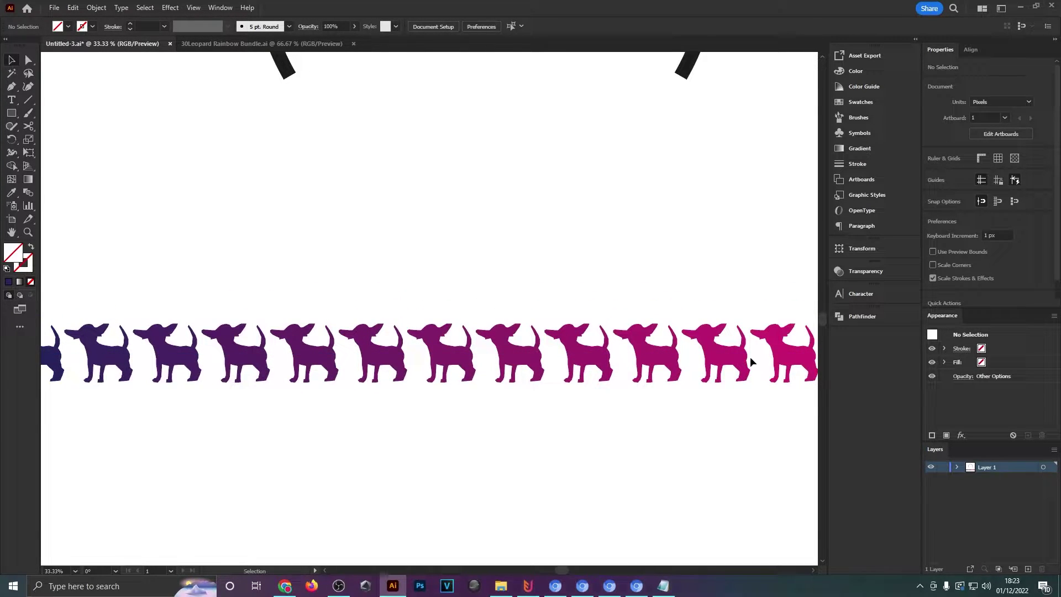
scroll(542, 319, down, 3)
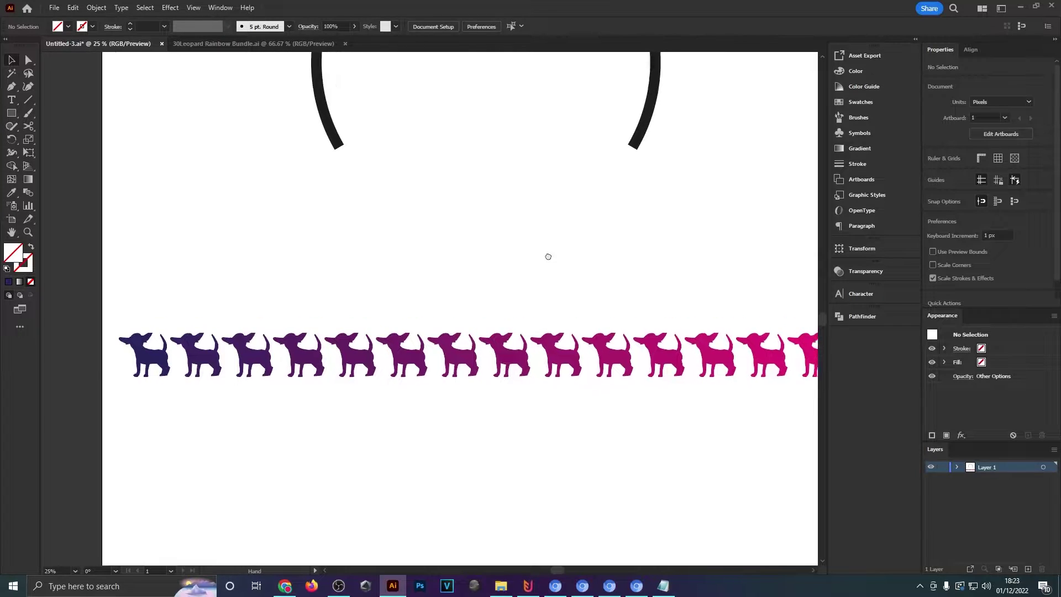
drag(554, 206, 524, 267)
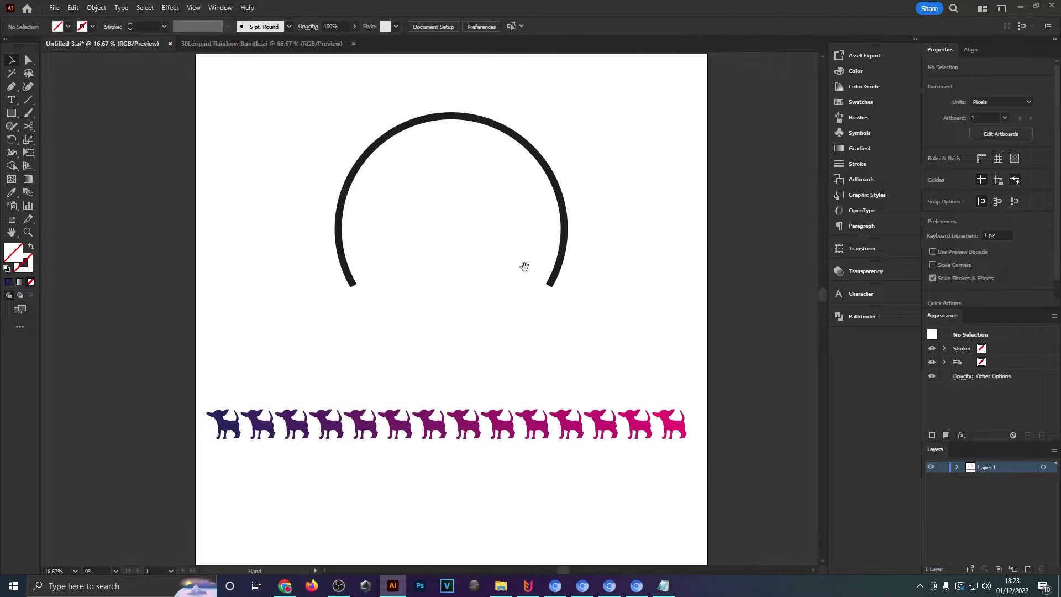
Select the black arc together with the dog blend and replace the blend's spine with the arc.
drag(194, 87, 713, 505)
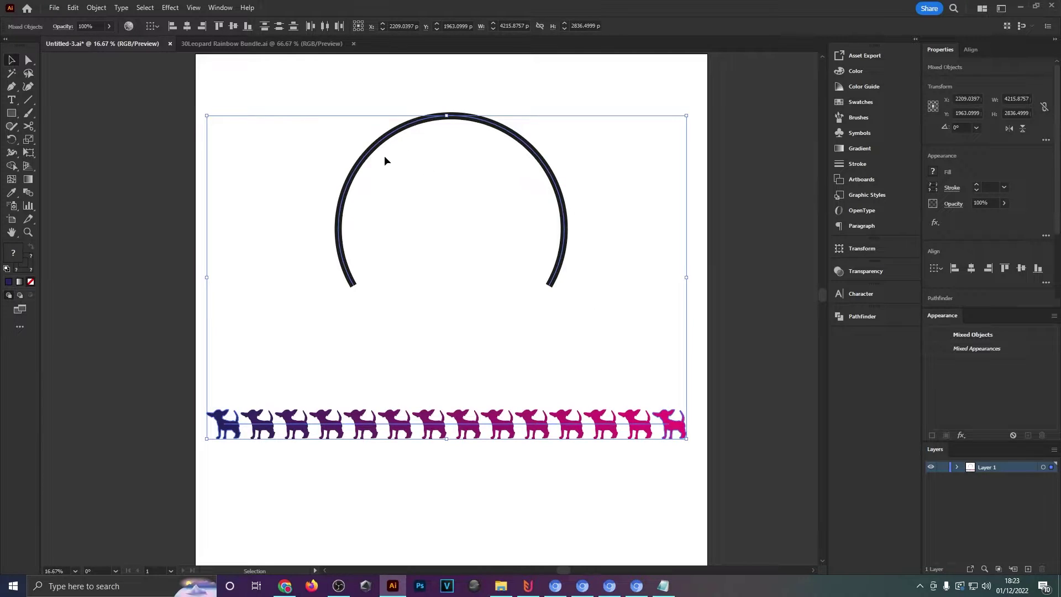
click(96, 7)
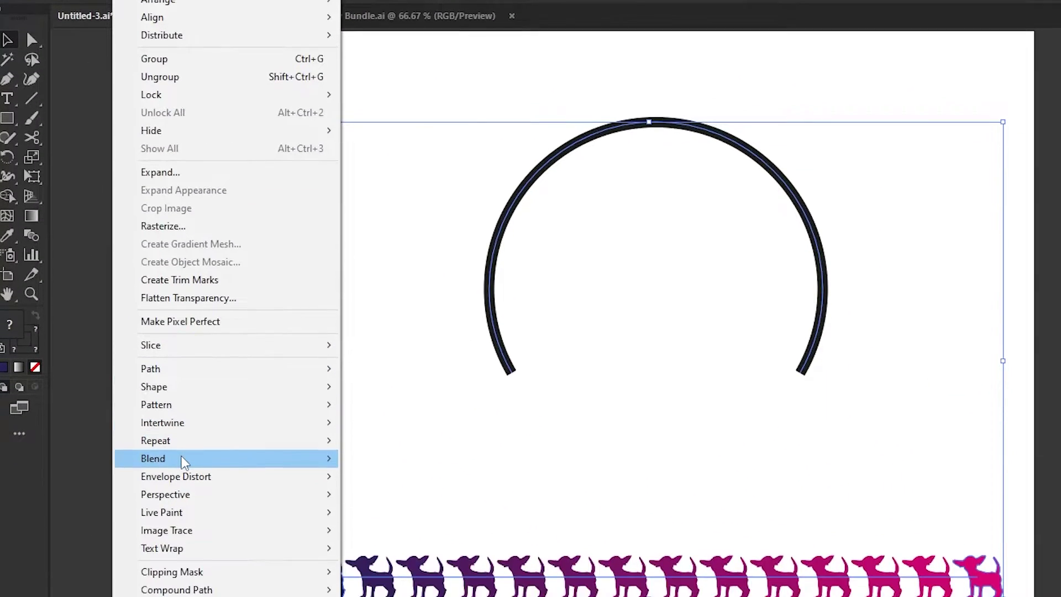
mouse_move(183, 460)
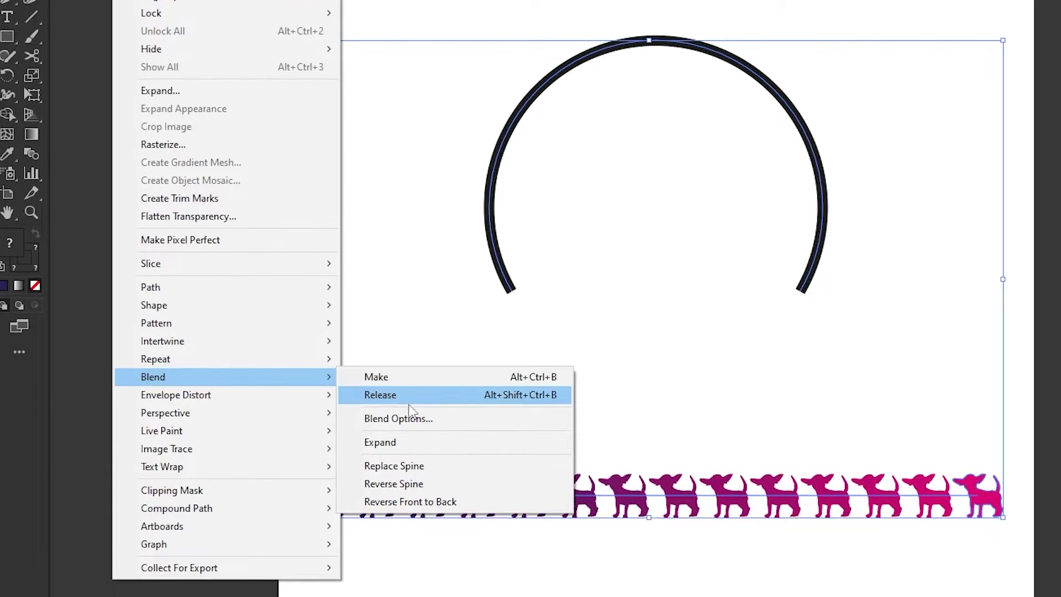
click(447, 469)
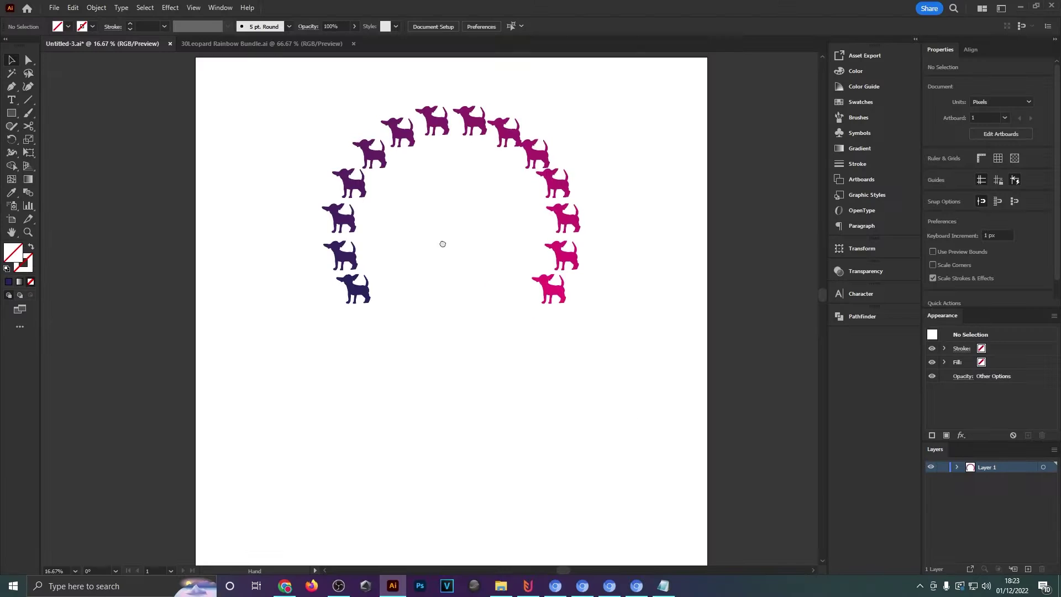
Examine how the blended dogs are distributed along the arc from the dark blue one to the pink one.
drag(443, 244, 433, 307)
scroll(435, 221, up, 1)
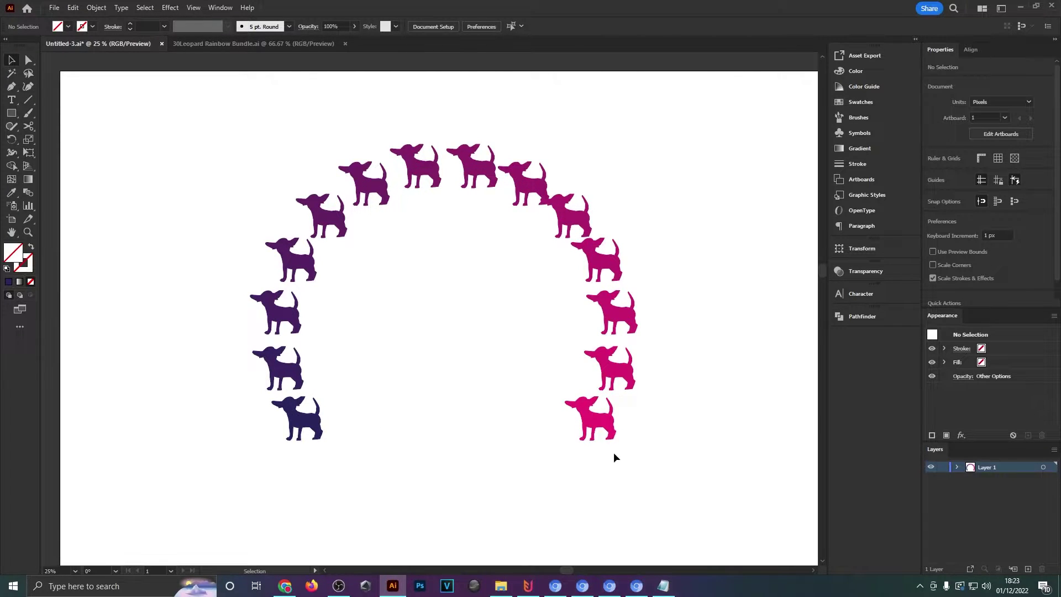
scroll(489, 355, down, 2)
scroll(488, 354, up, 2)
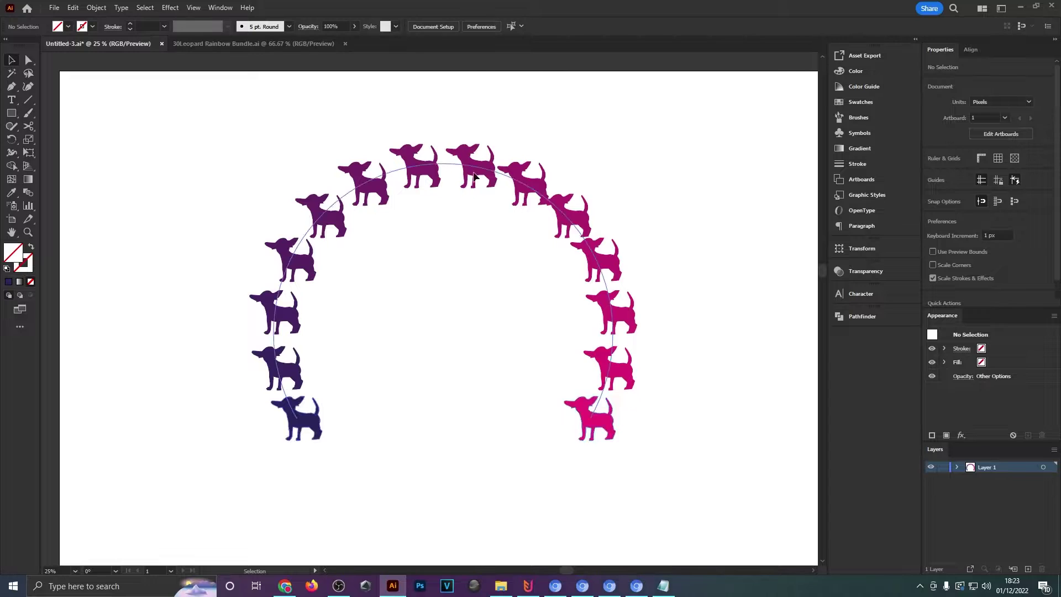
scroll(366, 314, down, 1)
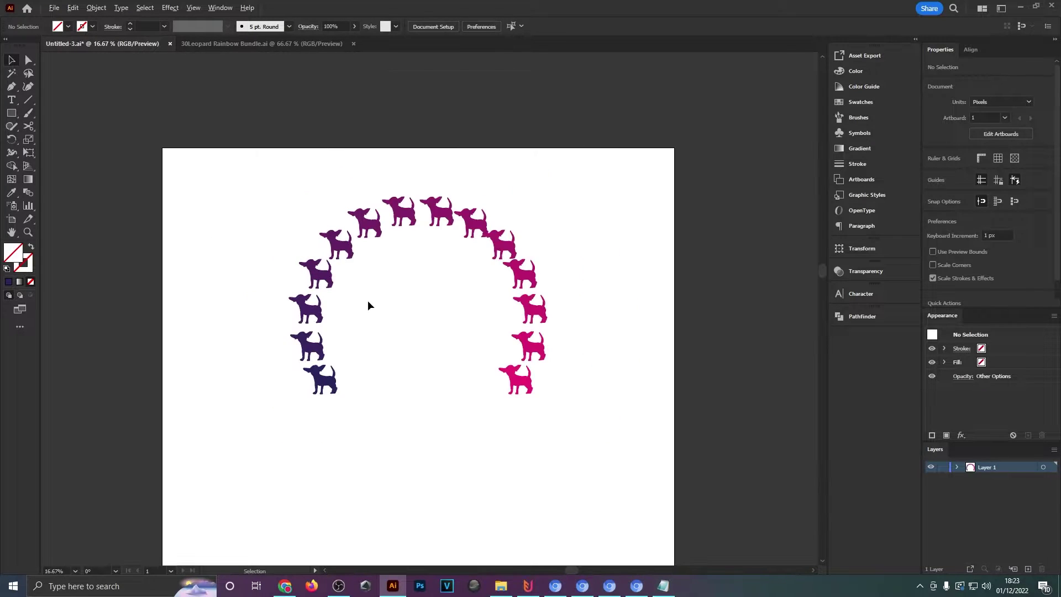
scroll(367, 304, up, 1)
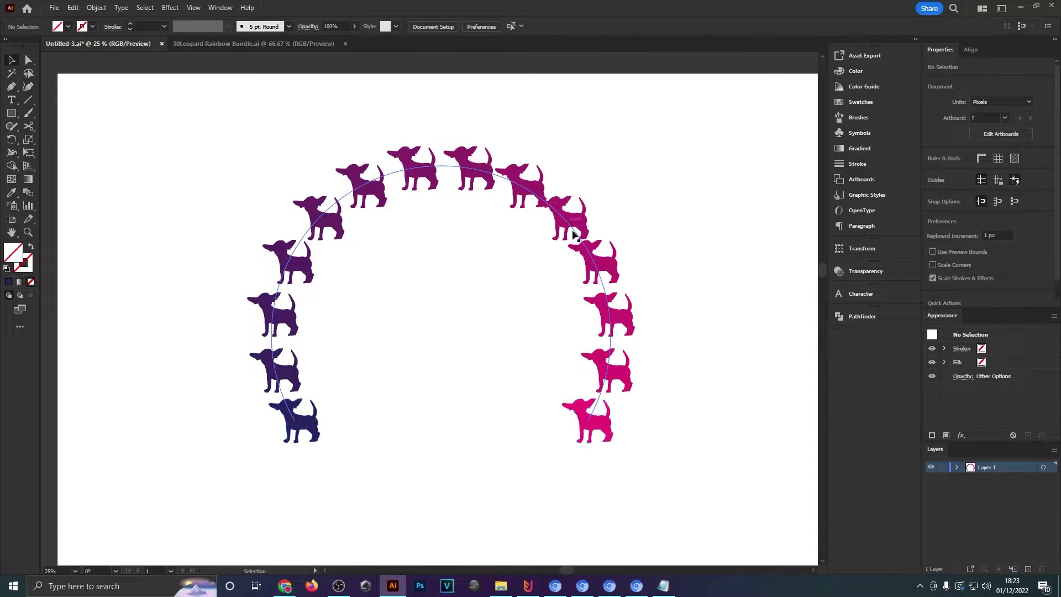
drag(665, 430, 580, 373)
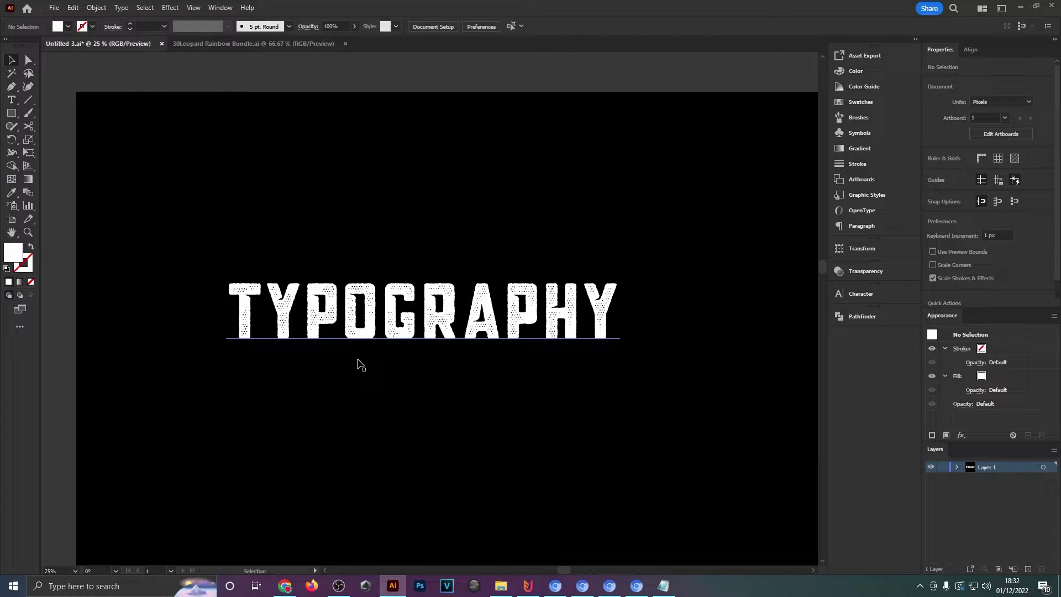
Select the white TYPOGRAPHY text on the black artboard and reduce its font size to 453 pt in 1 pt increments.
drag(423, 314, 425, 310)
drag(701, 297, 666, 325)
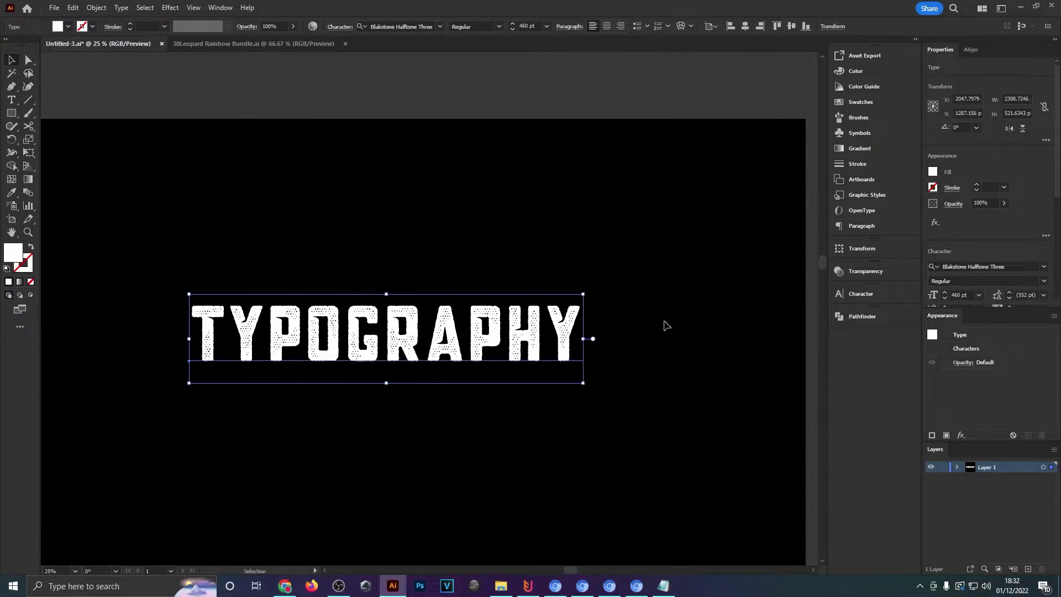
scroll(362, 376, up, 1)
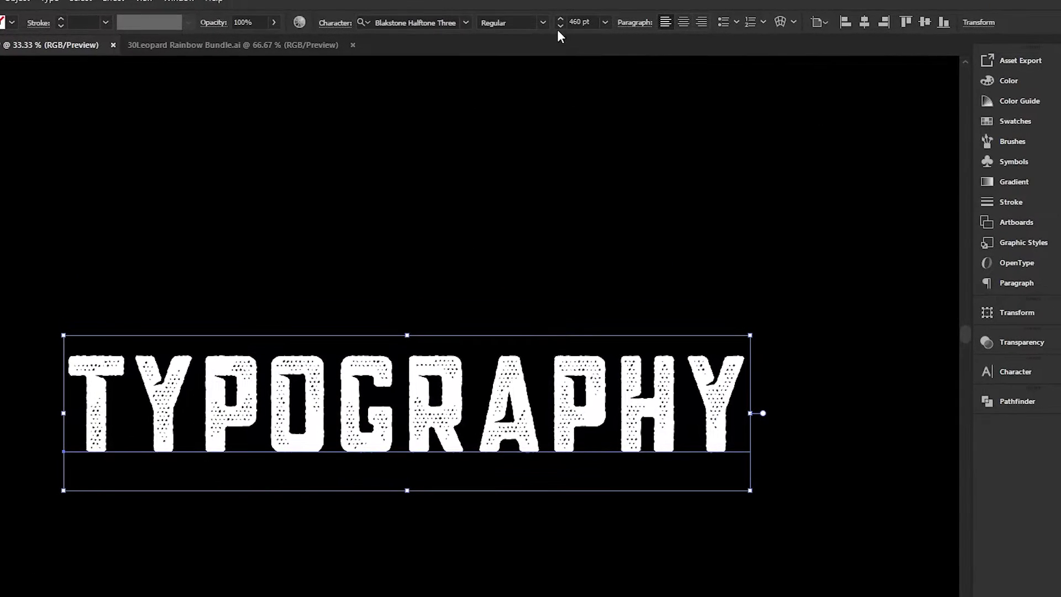
click(560, 26)
click(560, 26)
click(559, 26)
click(559, 26)
click(560, 26)
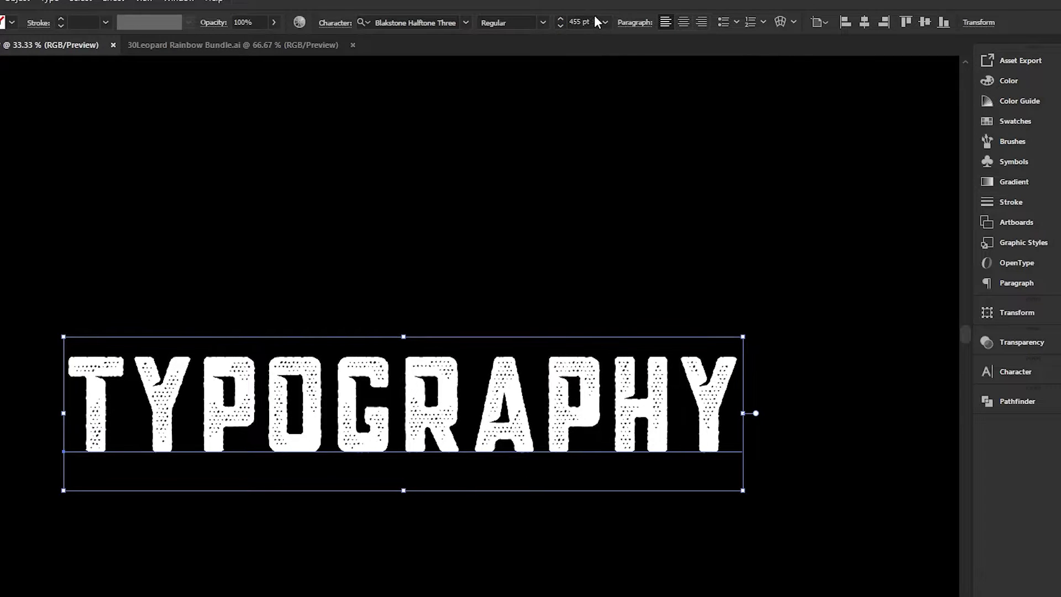
click(560, 26)
click(561, 26)
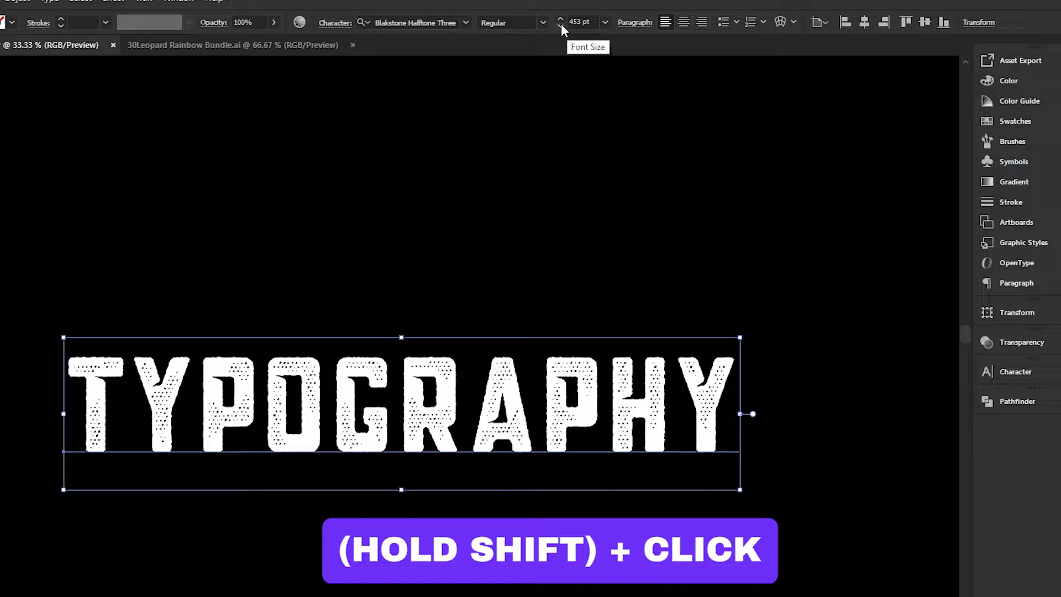
Reduce the TYPOGRAPHY text's font size to 120 pt in 10 pt increments, and raise it again to 338 pt.
shift+click(561, 26)
shift+click(562, 26)
shift+click(562, 26)
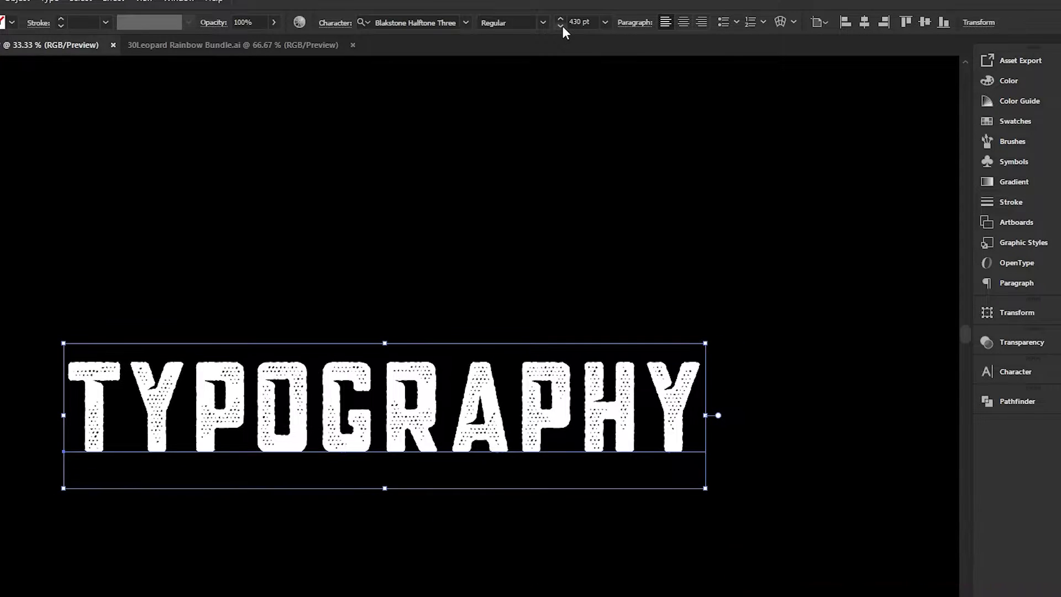
shift+click(561, 26)
shift+click(561, 26)
shift+click(561, 26)
shift+click(561, 26)
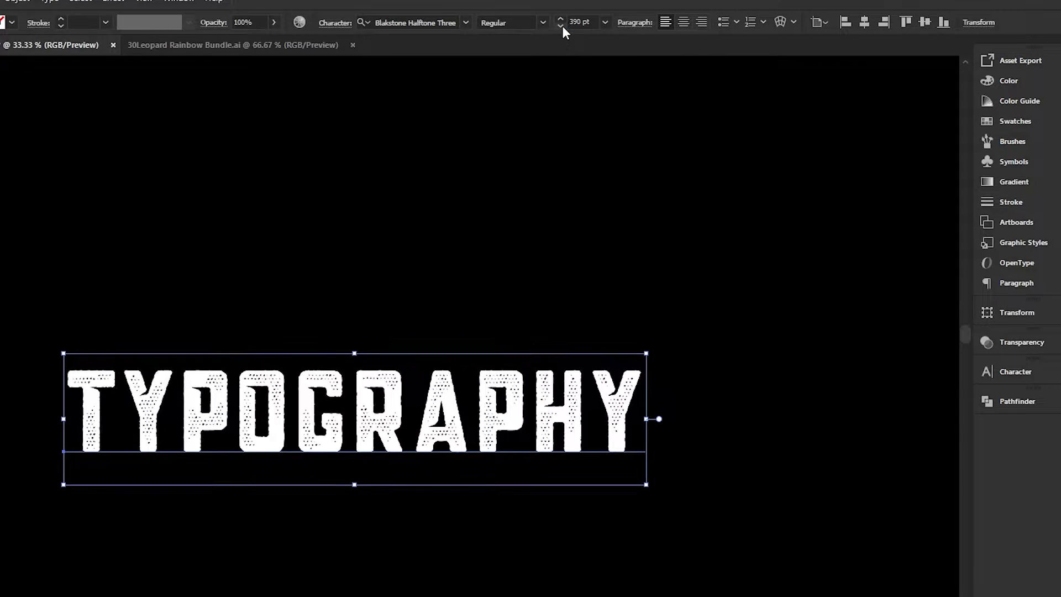
shift+click(561, 26)
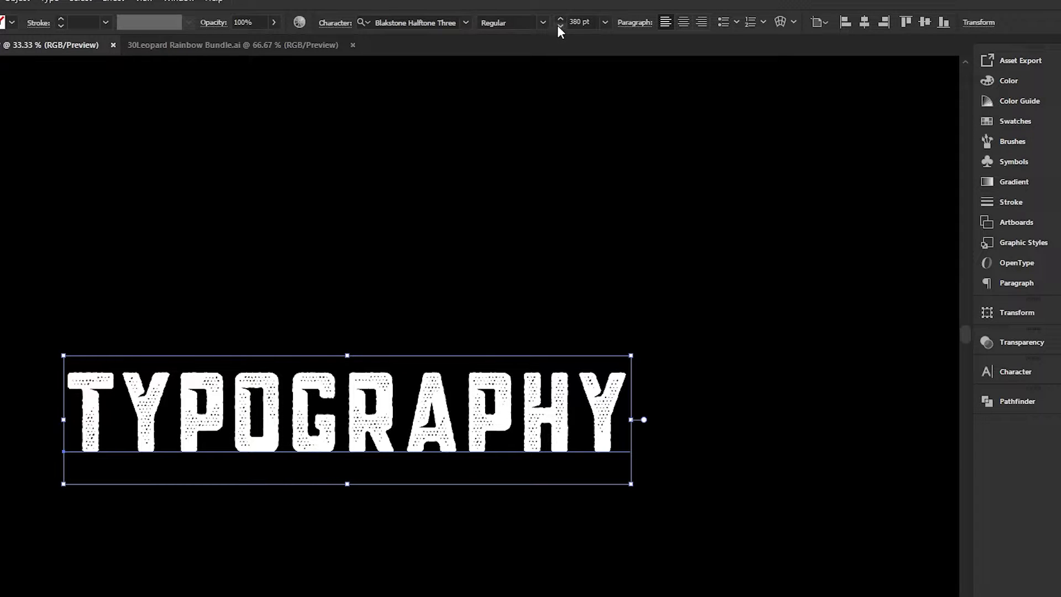
shift+click(558, 26)
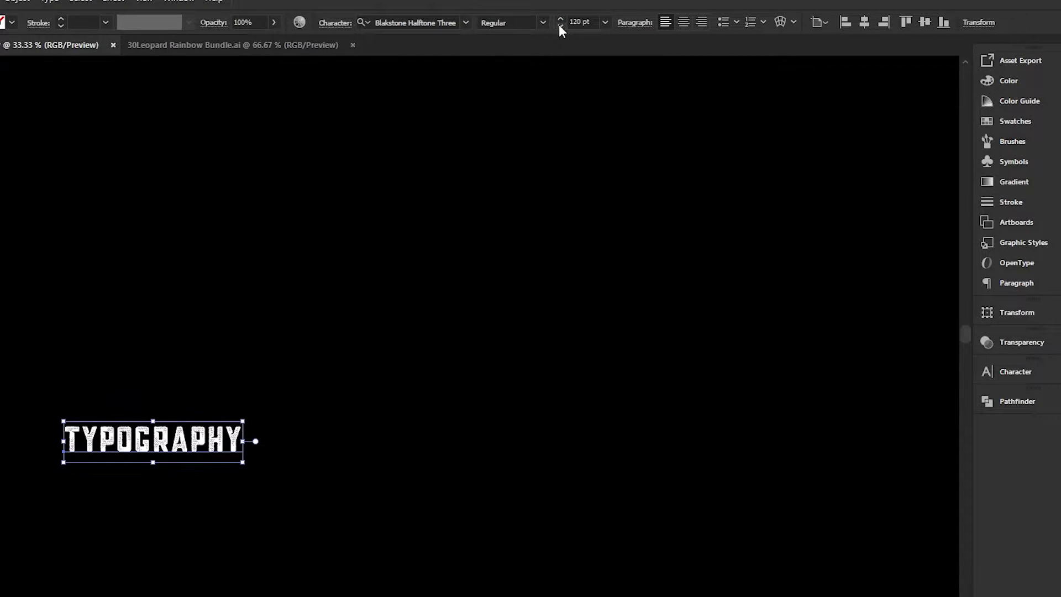
drag(562, 18, 557, 19)
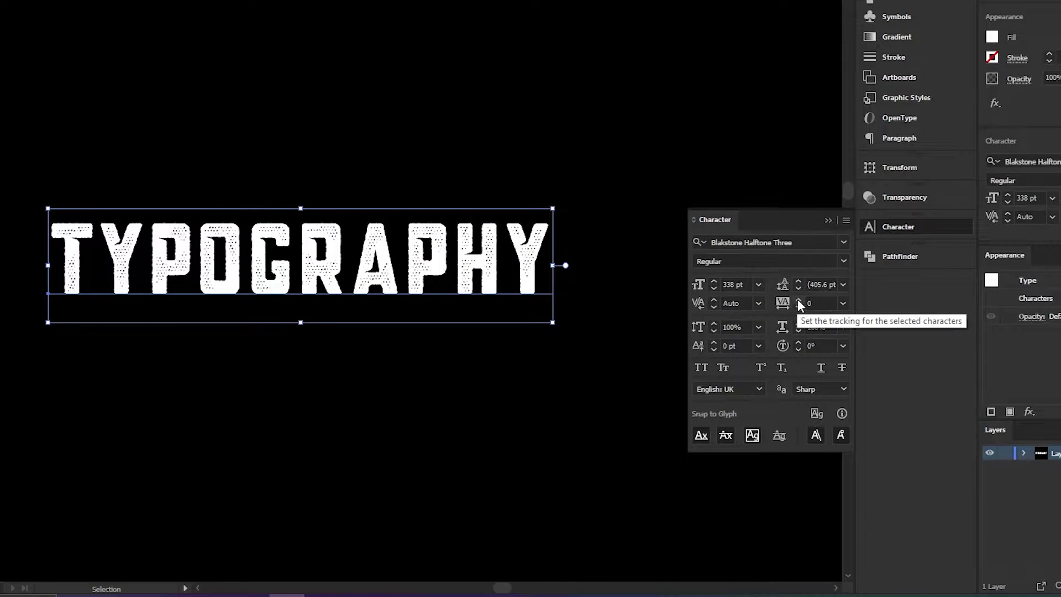
Try a tracking of 230 on the TYPOGRAPHY text and undo the change.
drag(798, 300, 798, 300)
drag(599, 275, 478, 260)
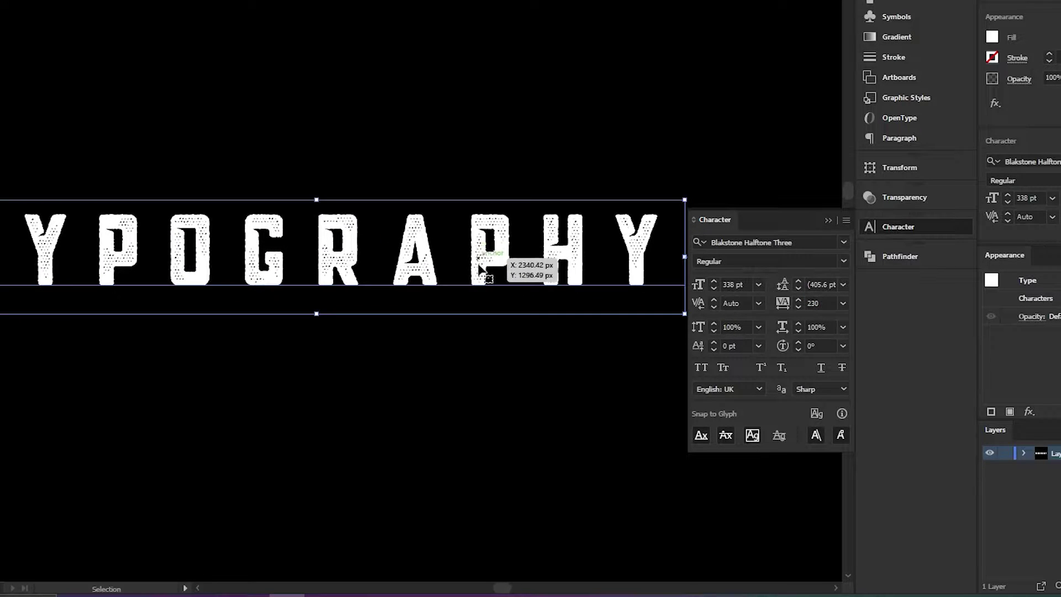
key(ctrl+z)
key(ctrl+z)
key(ctrl+z)
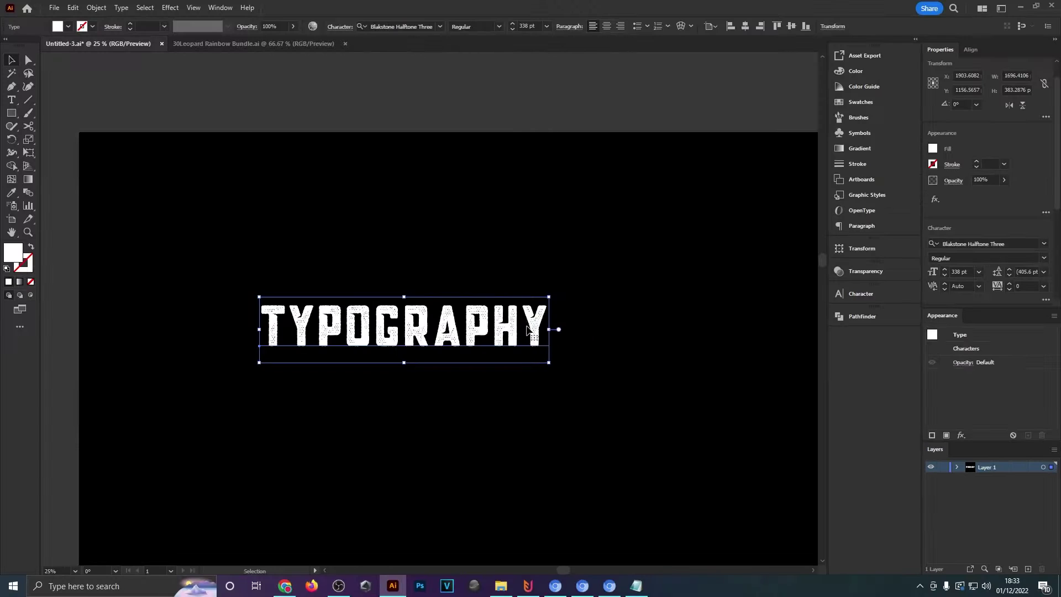
Move the TYPOGRAPHY text to the artboard's upper-left area, centred at about X 1226, Y 672 px.
drag(512, 332, 340, 251)
key(space)
drag(422, 243, 336, 250)
key(space)
Mark Blakstone Halftone Three as a favourite font and filter the font list to show only favourites.
click(440, 26)
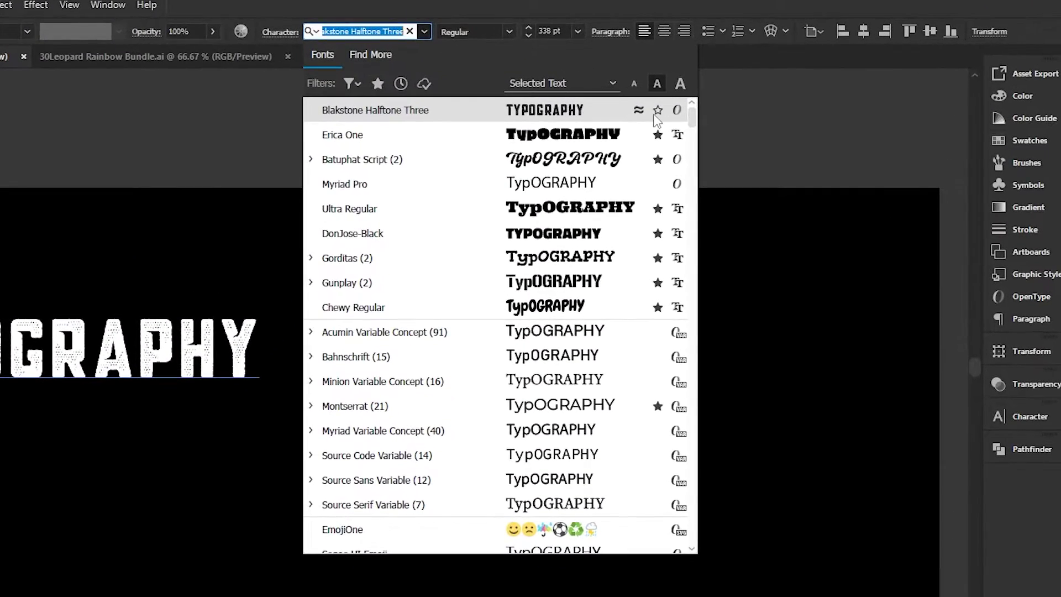
click(657, 112)
click(378, 84)
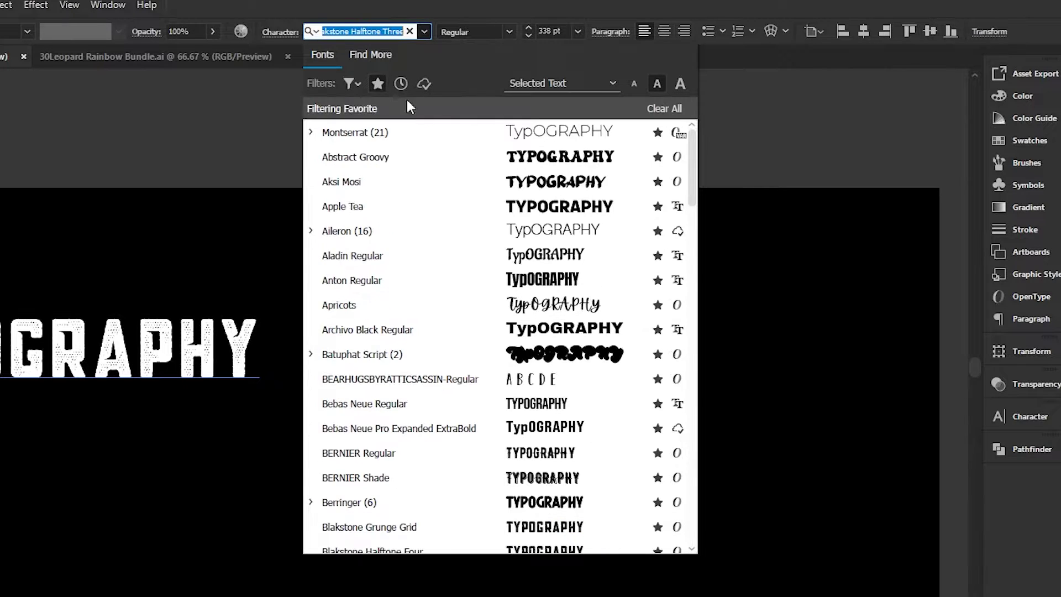
scroll(499, 210, down, 1)
scroll(498, 355, up, 1)
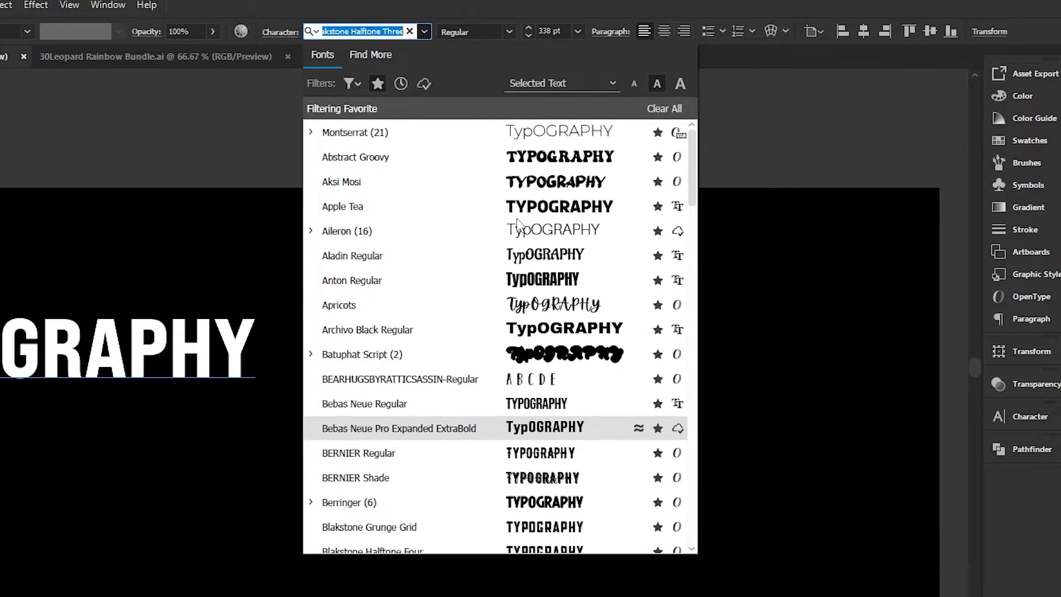
Remove the favourites filter from the font list and choose Blakstone Halftone Three for the TYPOGRAPHY text.
click(377, 84)
scroll(516, 391, down, 12)
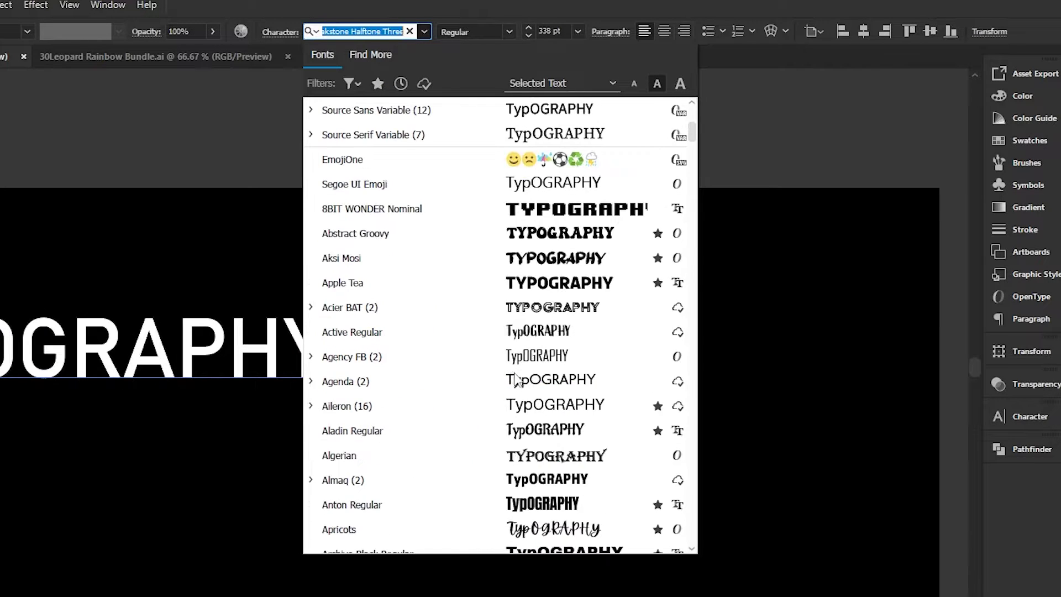
scroll(517, 391, up, 12)
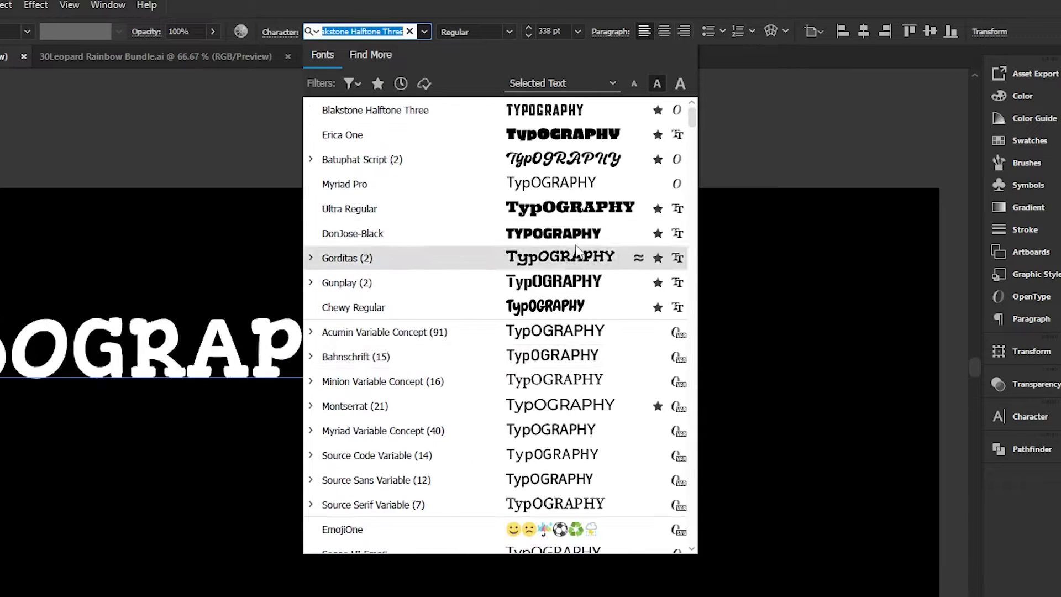
click(572, 114)
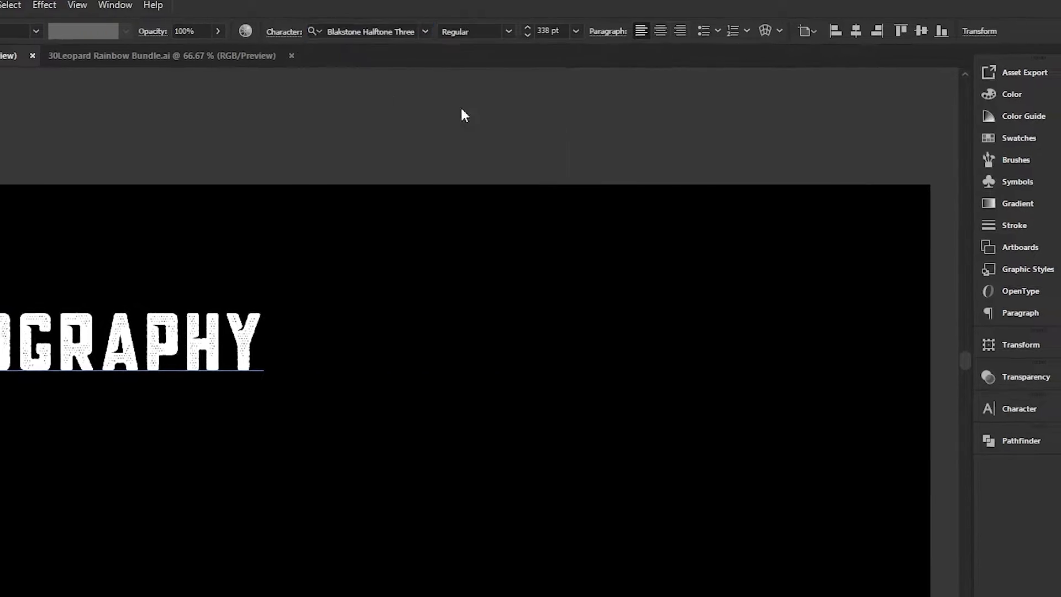
Examine the halftone dot texture in the letters of the TYPOGRAPHY text up close.
scroll(318, 239, up, 2)
scroll(320, 237, down, 1)
scroll(320, 239, down, 1)
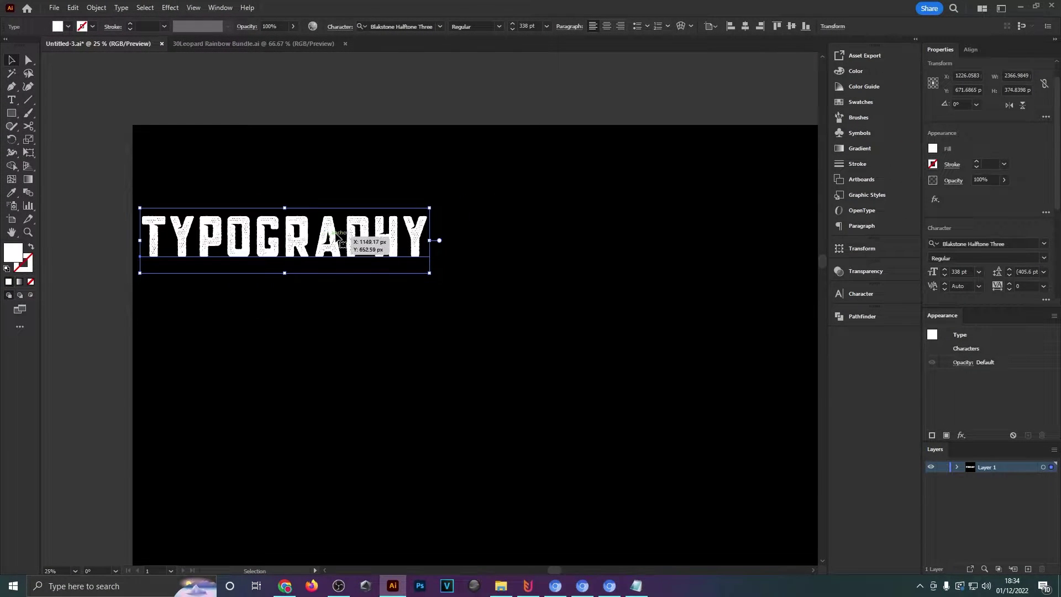
drag(441, 213, 355, 225)
scroll(304, 236, up, 4)
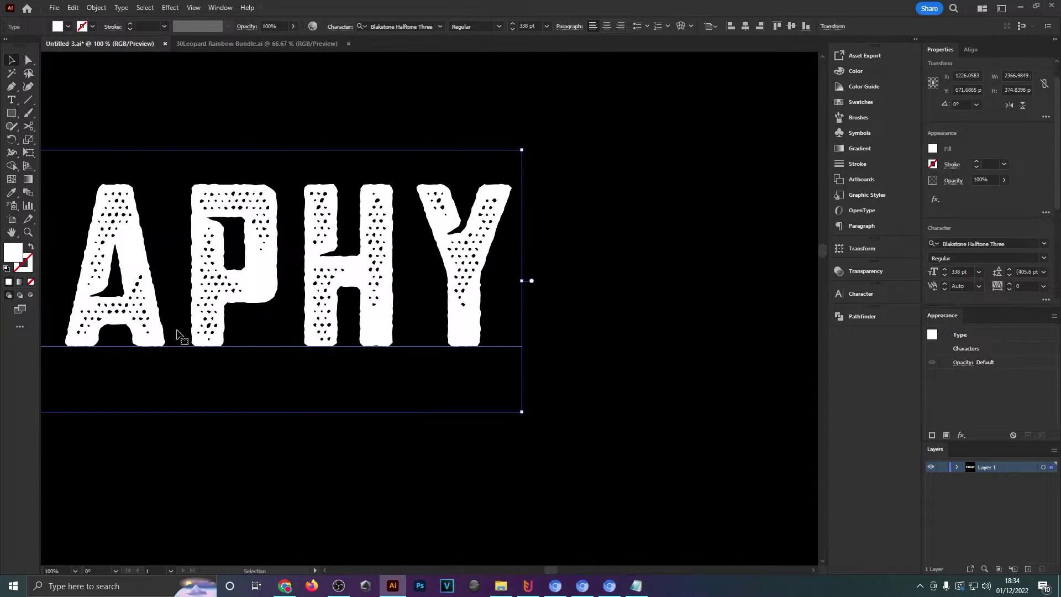
scroll(341, 284, down, 3)
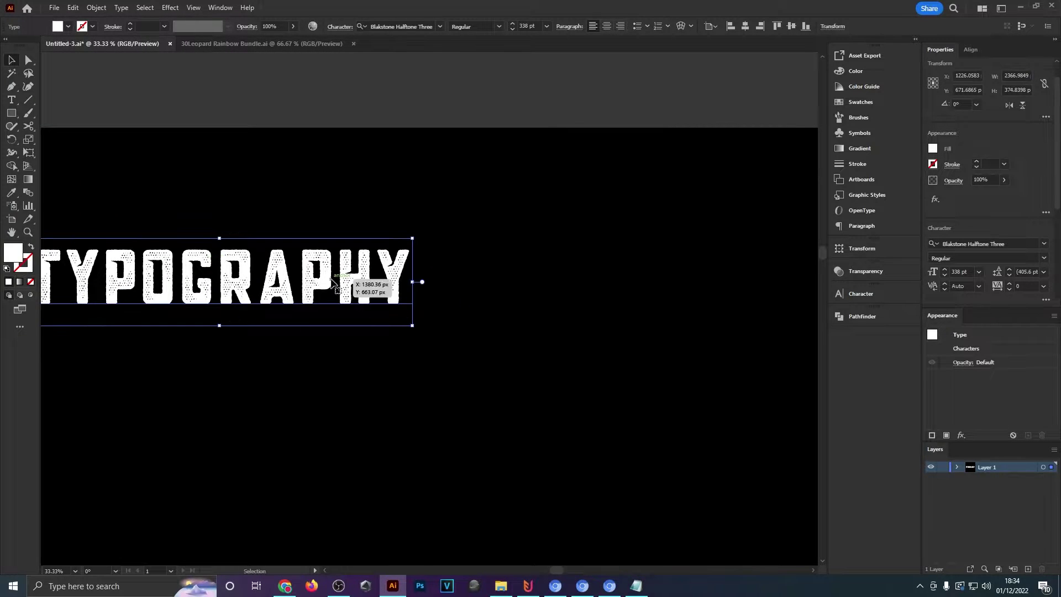
List the fonts similar to Blakstone Halftone Three for the TYPOGRAPHY text.
scroll(331, 282, down, 1)
drag(443, 164, 332, 178)
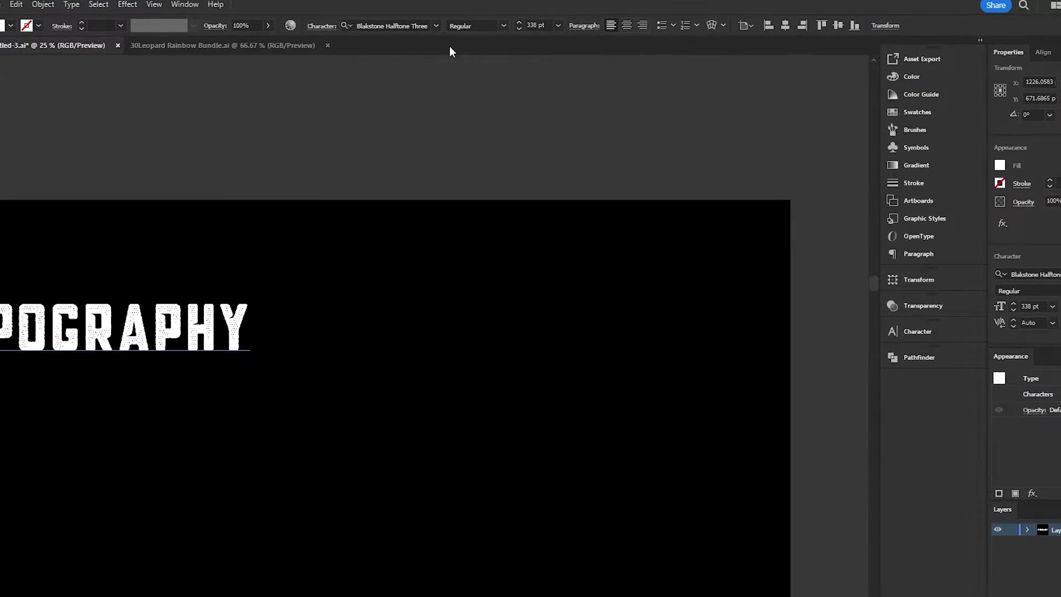
click(436, 26)
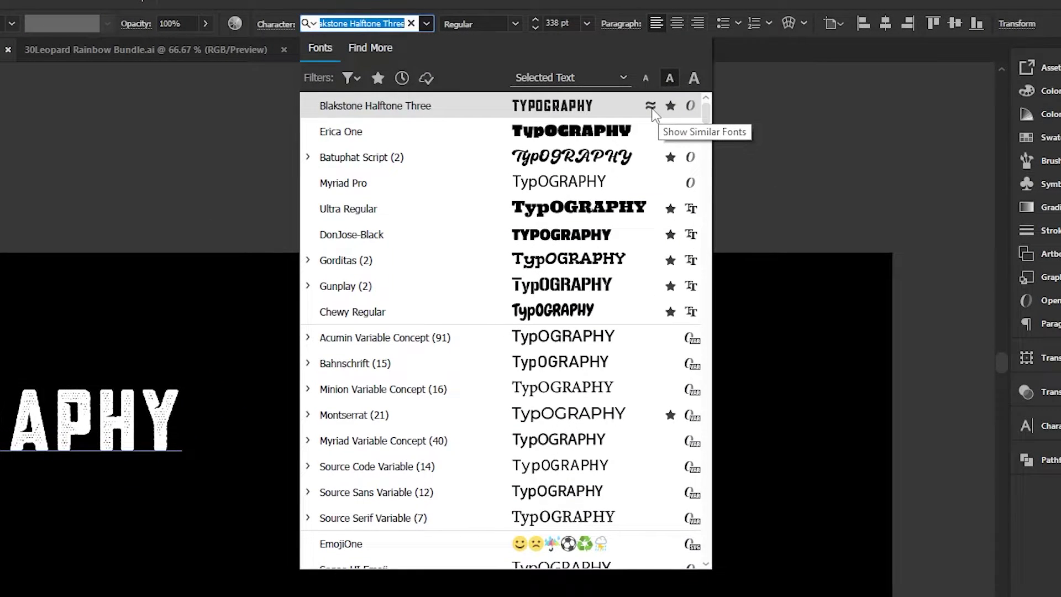
click(651, 107)
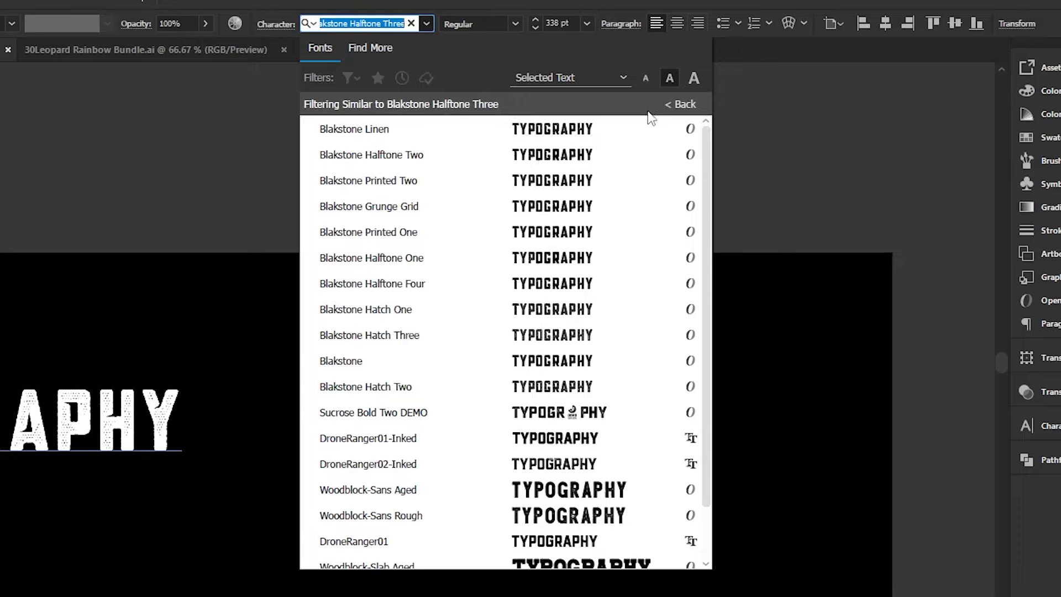
Preview the similar fonts on the TYPOGRAPHY text, return to the full font list and deselect the text.
scroll(472, 269, down, 1)
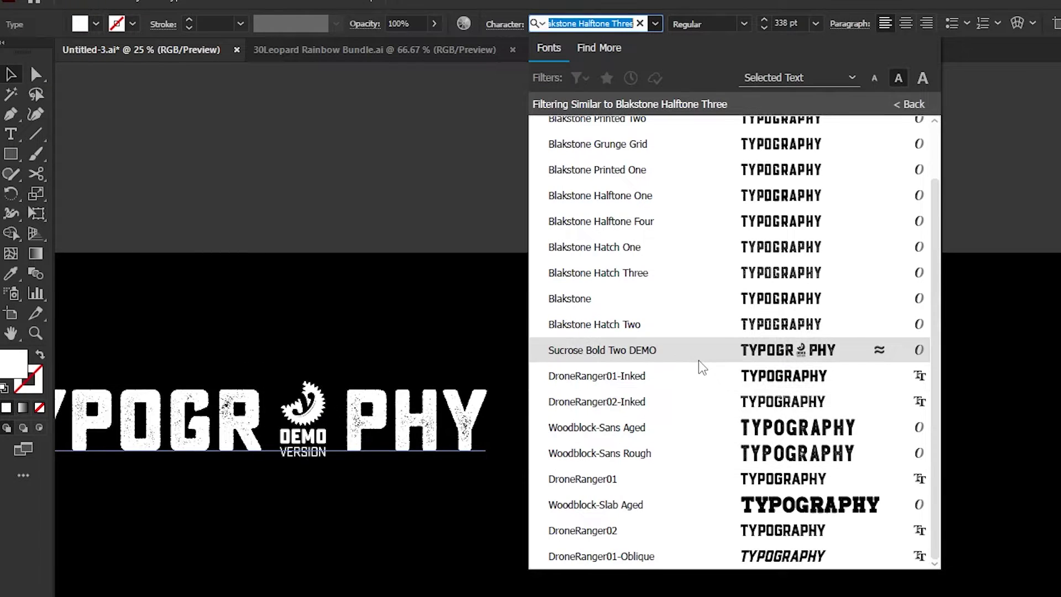
scroll(703, 309, up, 2)
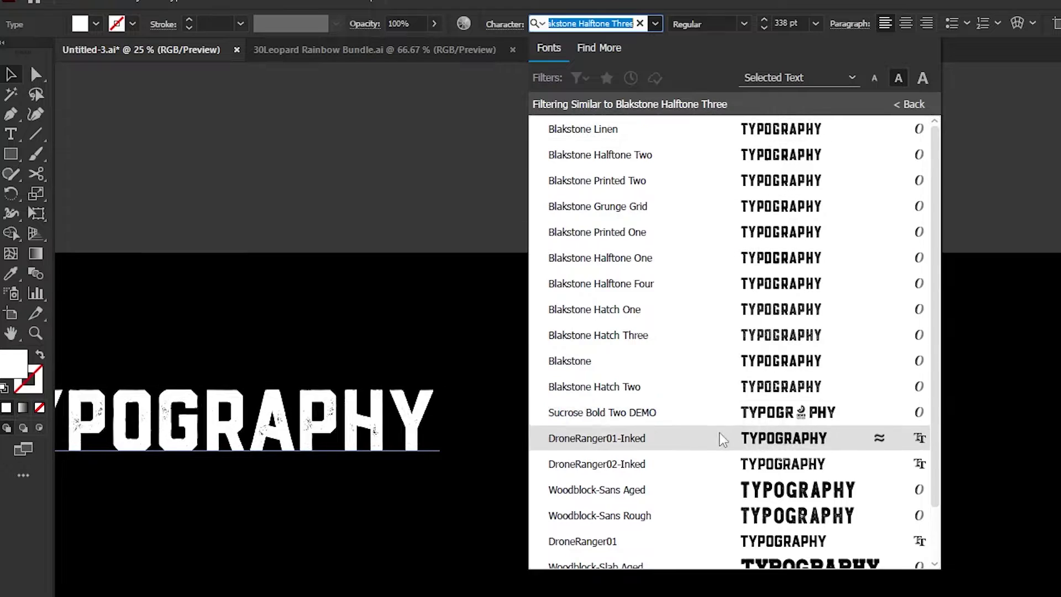
scroll(724, 442, down, 2)
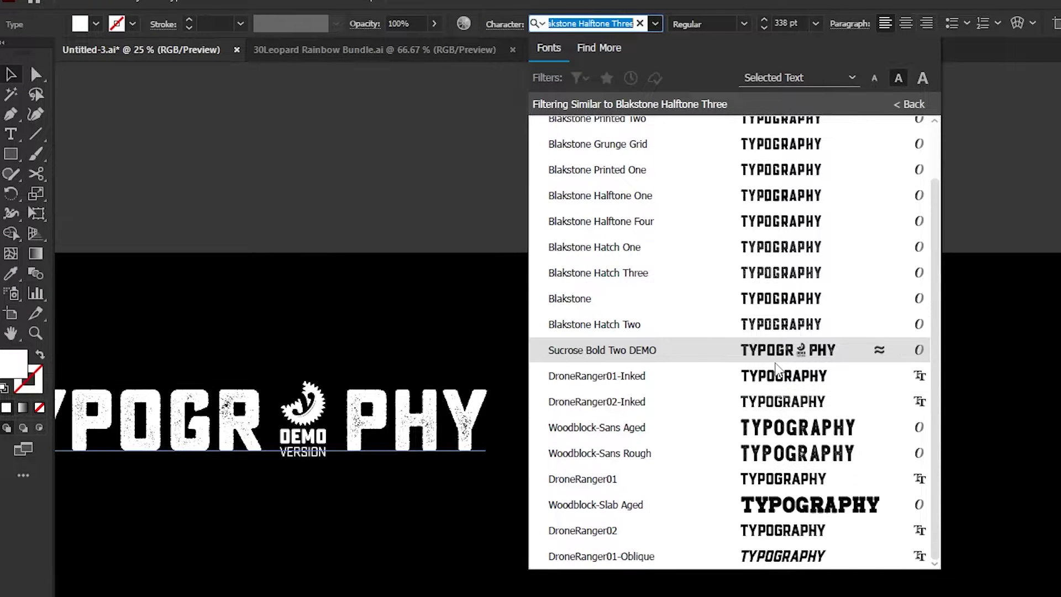
scroll(799, 423, up, 2)
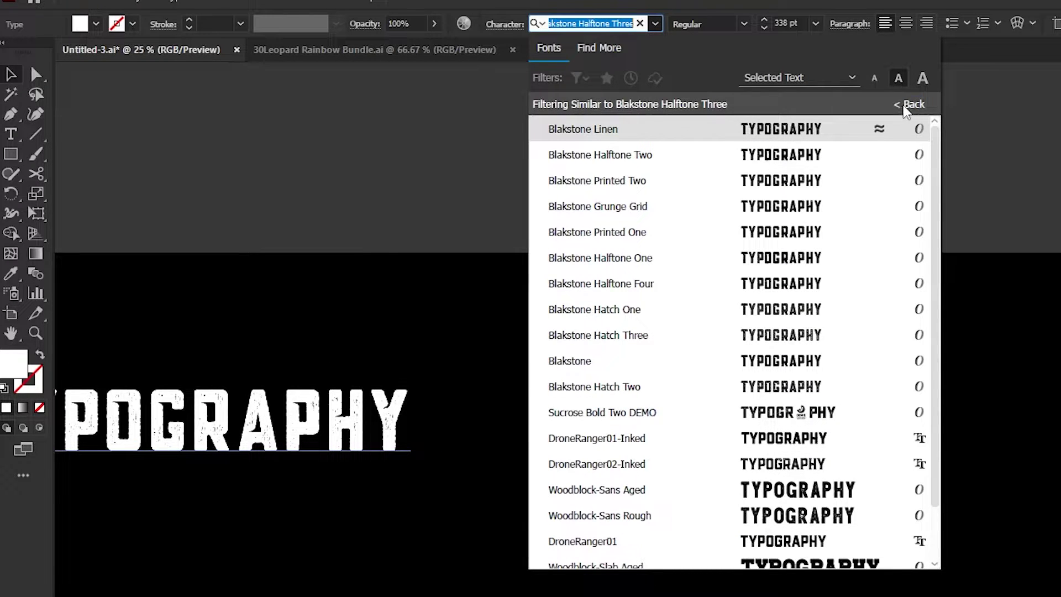
click(910, 104)
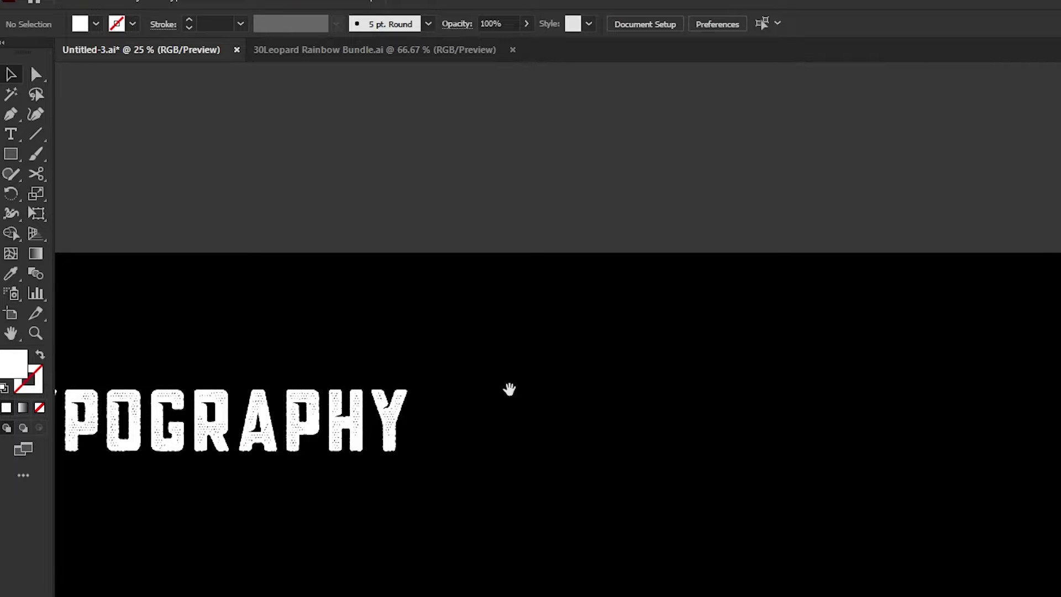
drag(509, 388, 843, 353)
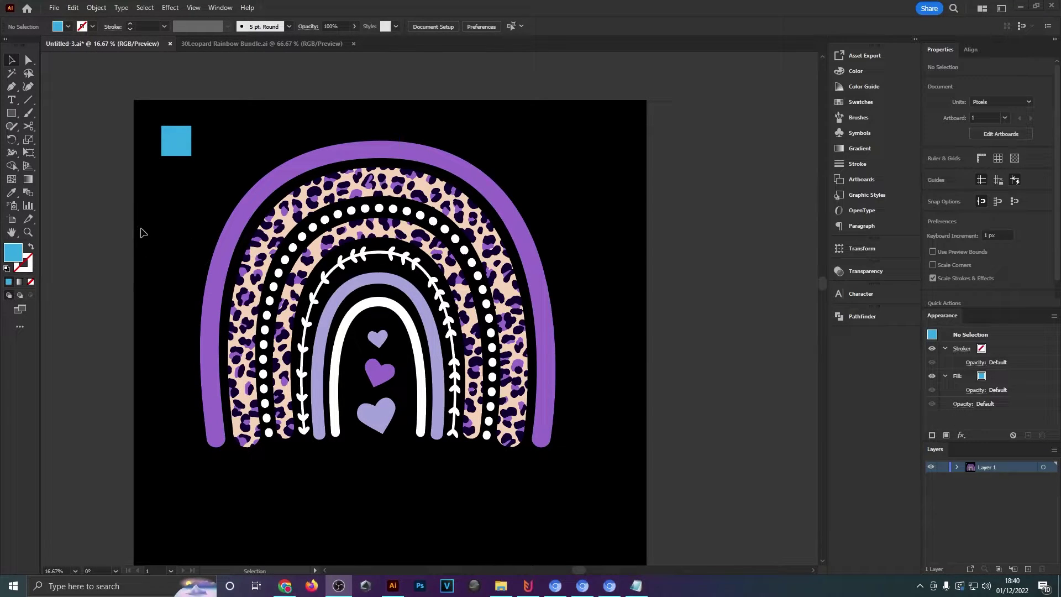
Try recolouring the rainbow's outer arch and several purple leopard spots with the square's blue using the Eyedropper, and undo the recolouring.
scroll(178, 185, up, 1)
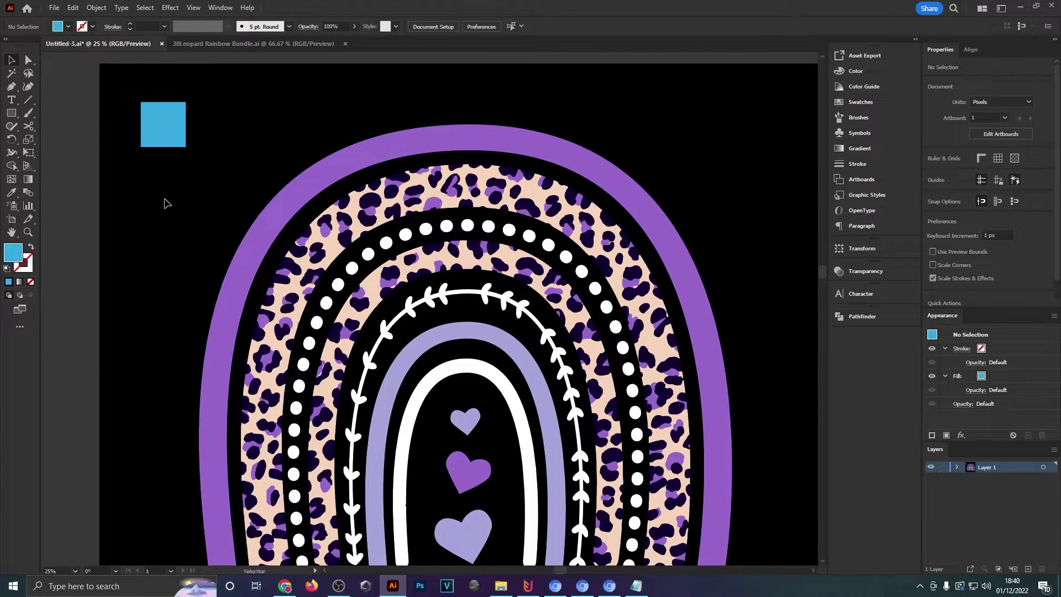
key(i)
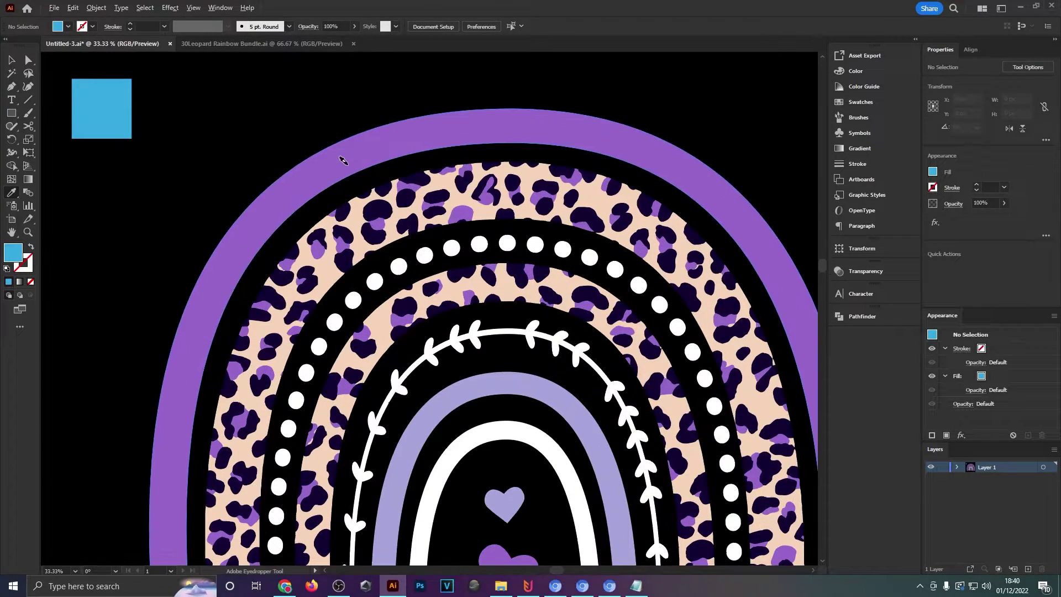
alt+click(344, 160)
scroll(343, 160, up, 3)
alt+click(450, 187)
alt+click(387, 262)
alt+click(493, 219)
alt+click(556, 242)
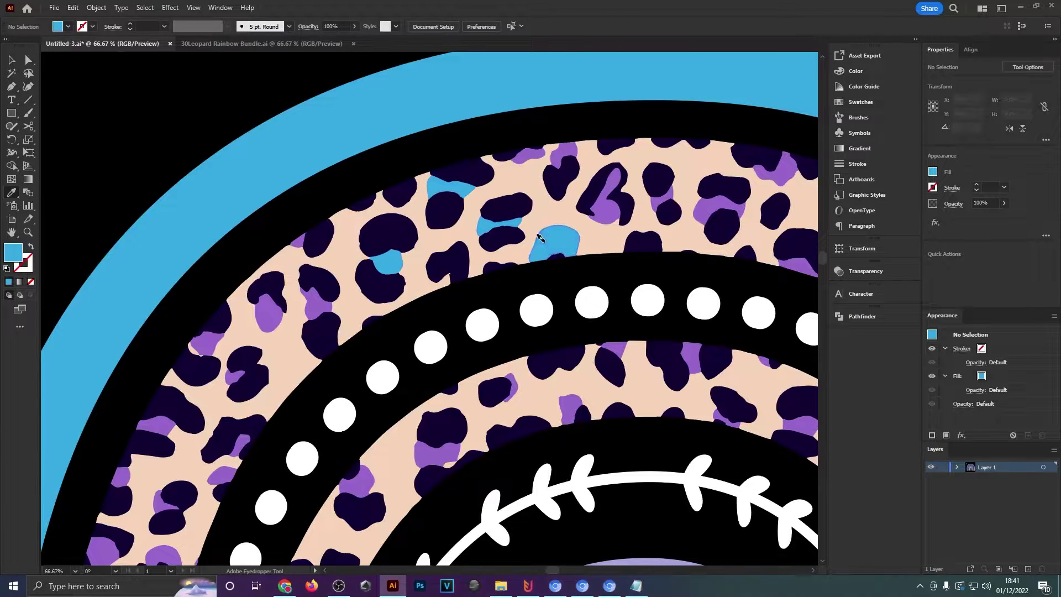
scroll(553, 248, down, 1)
alt+click(557, 176)
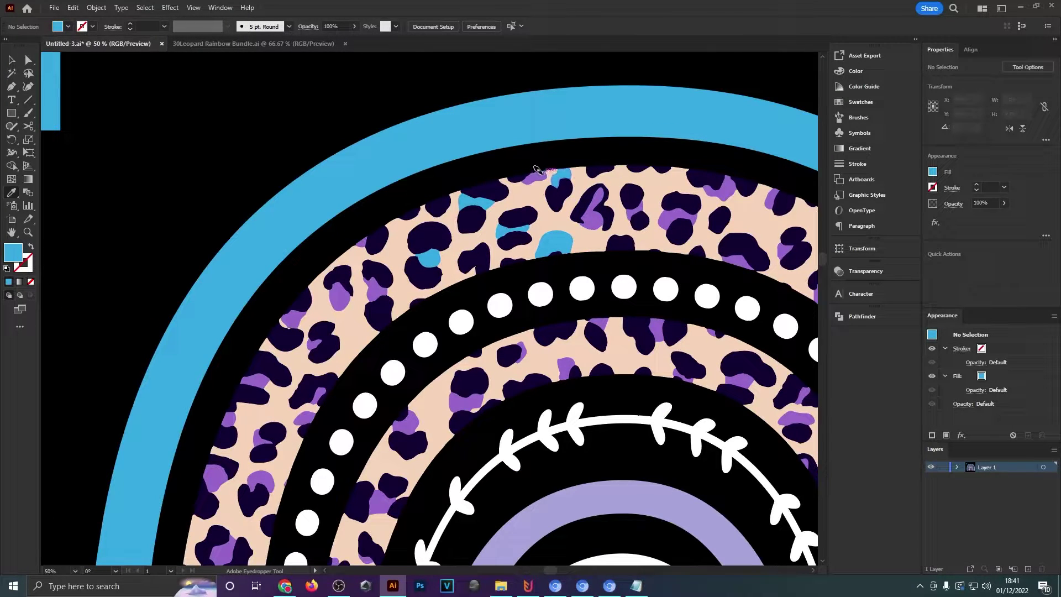
scroll(572, 191, down, 4)
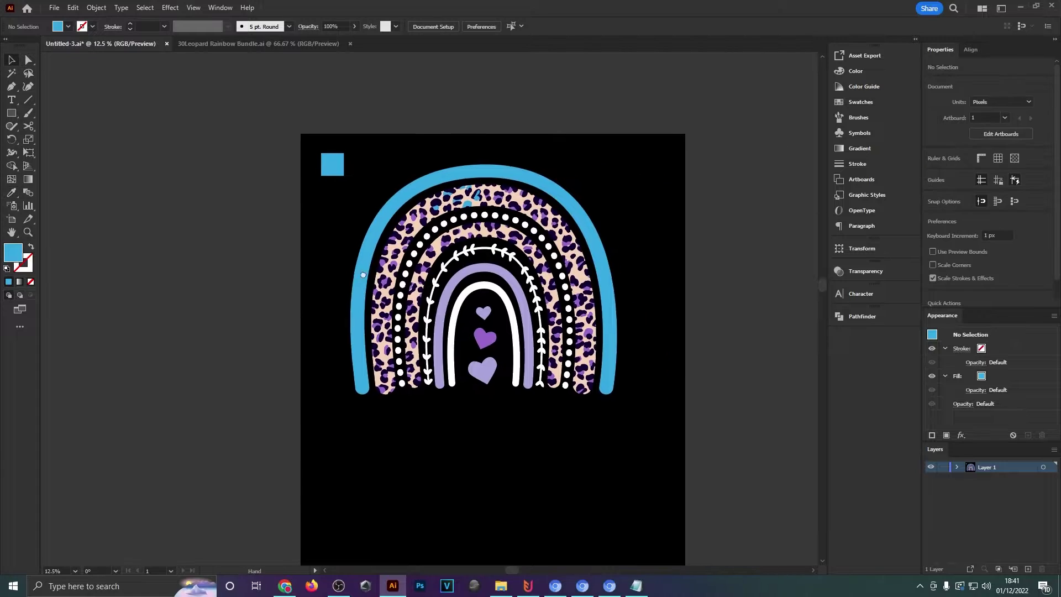
key(ctrl+z)
Move the blue square off the artboard's left edge and open Recolor Artwork for the rainbow group.
drag(330, 164, 676, 445)
key(ctrl+equal)
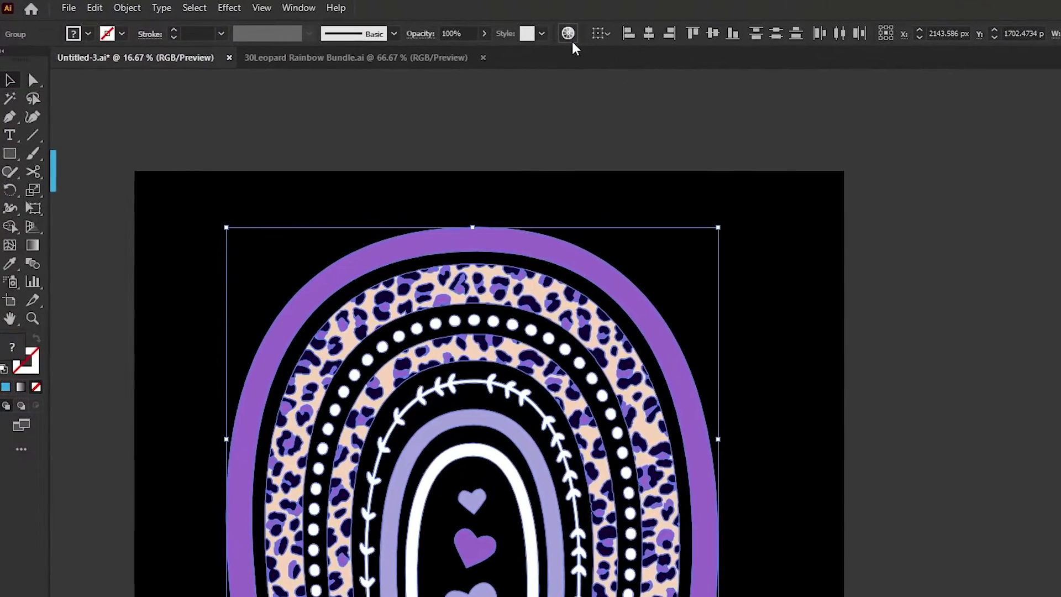
click(415, 25)
drag(571, 196, 830, 187)
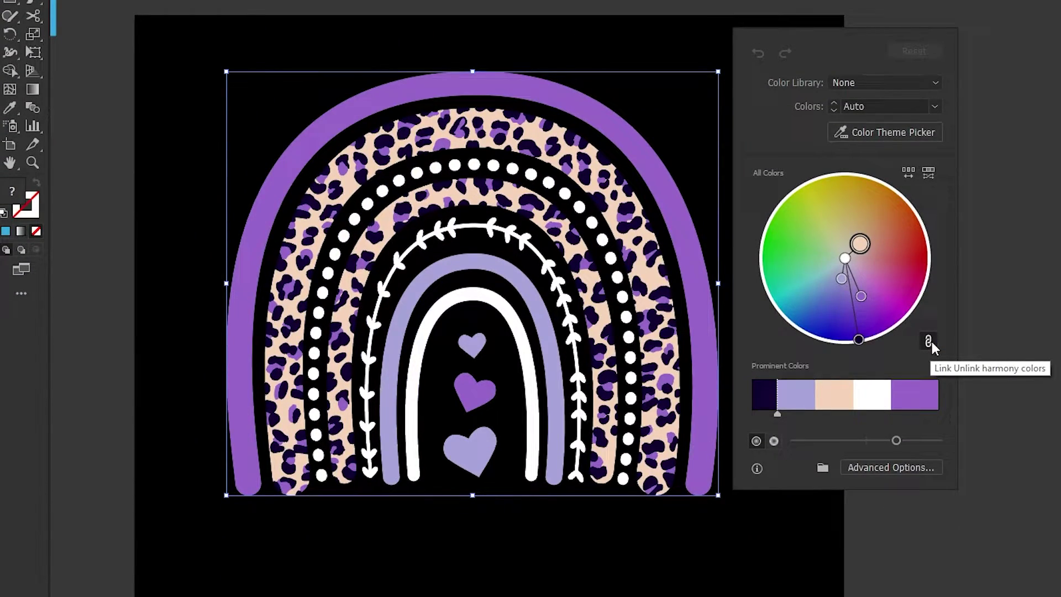
Unlink the harmony colours, try shifting the rainbow's purples and dark spots to green tones, and undo the recolouring.
click(930, 342)
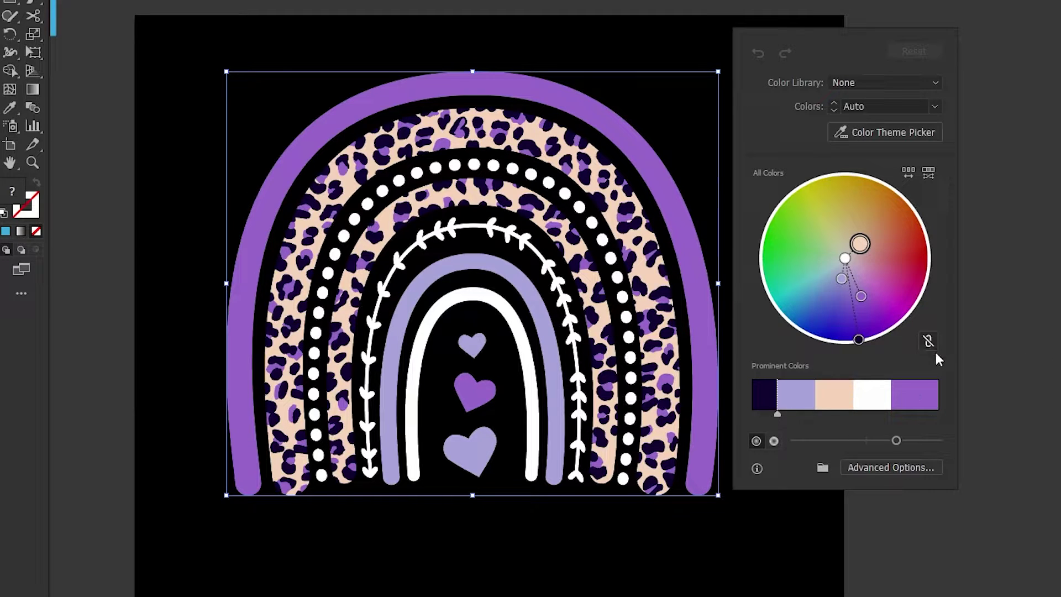
drag(861, 297, 810, 272)
drag(860, 339, 798, 284)
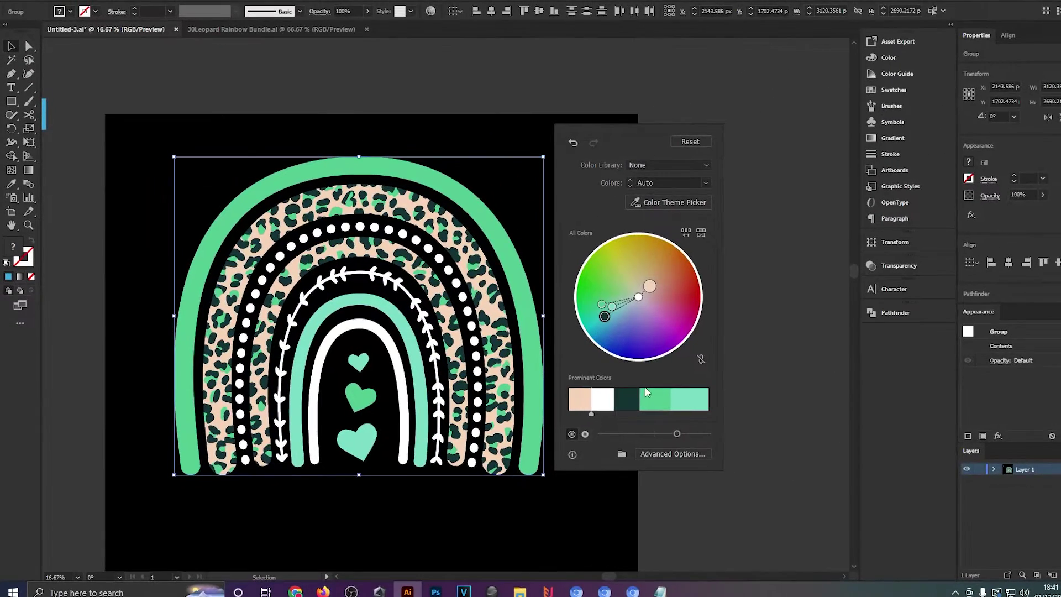
click(760, 247)
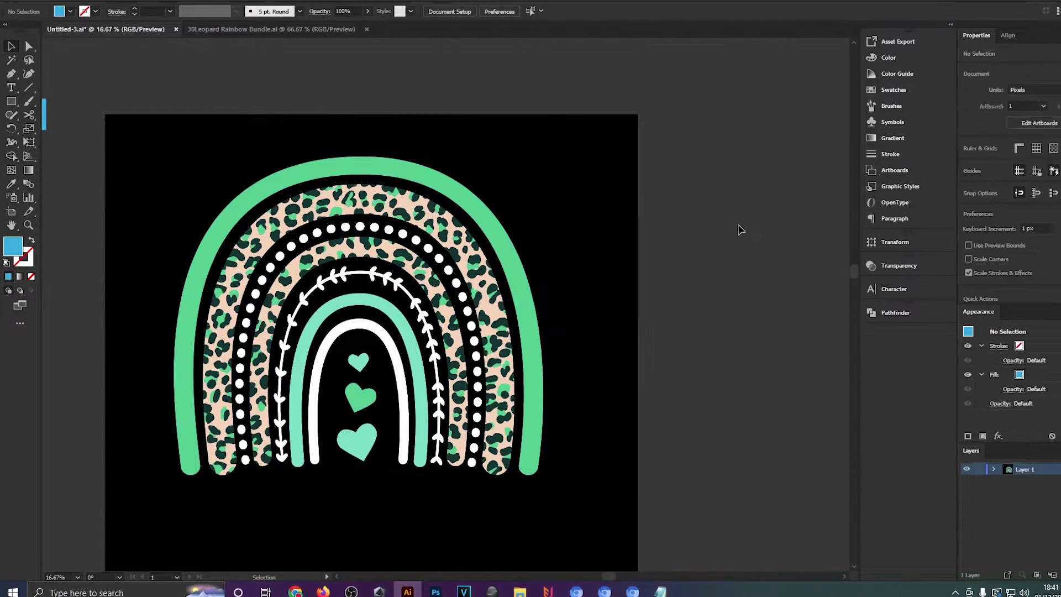
key(ctrl+z)
Reopen Recolor Artwork for the rainbow group and show the advanced colour wheel with the harmony colours linked.
click(431, 13)
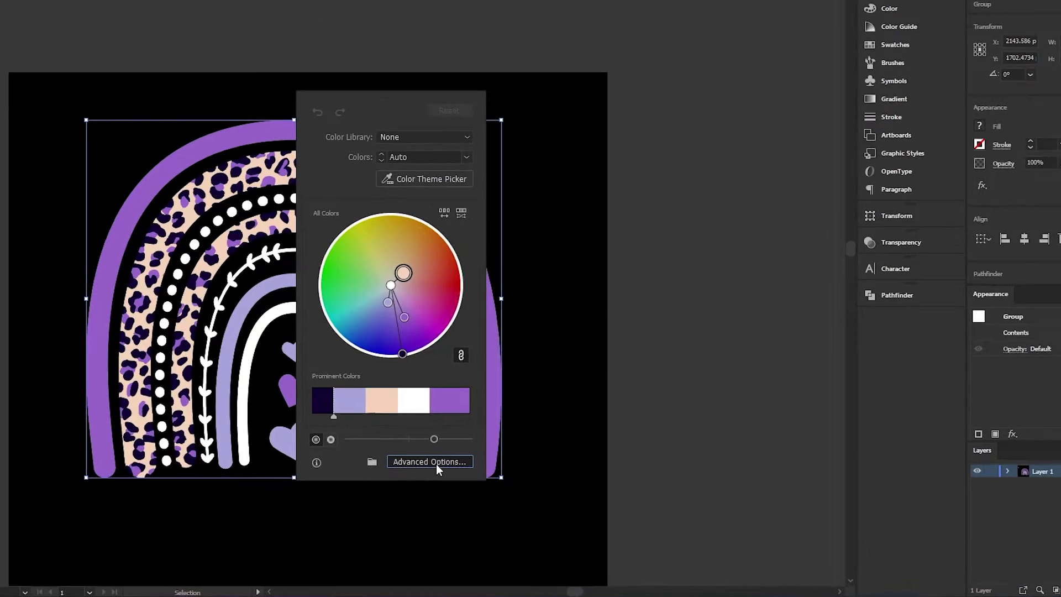
click(430, 461)
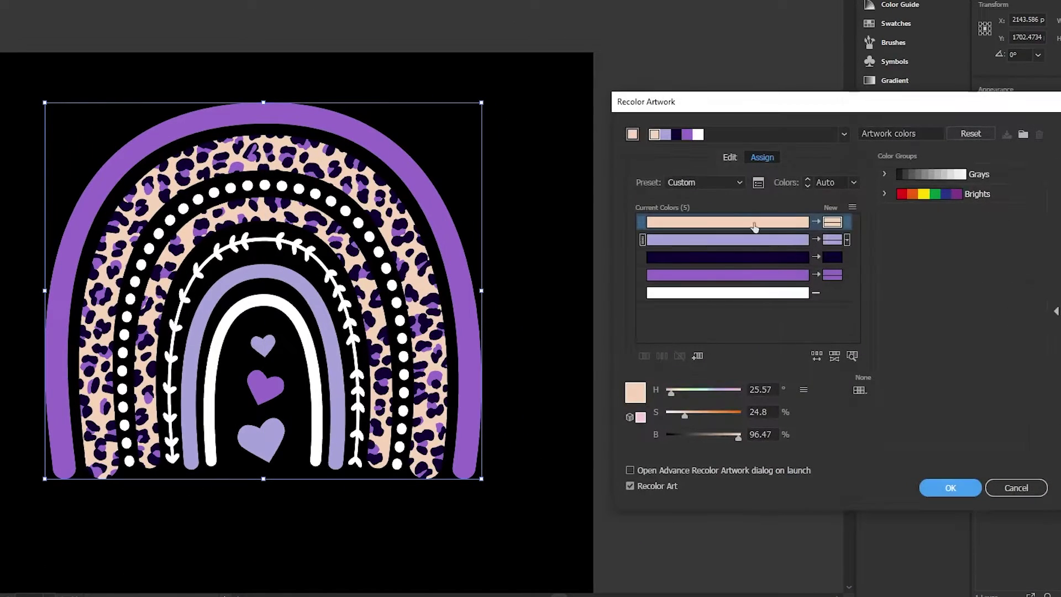
click(729, 158)
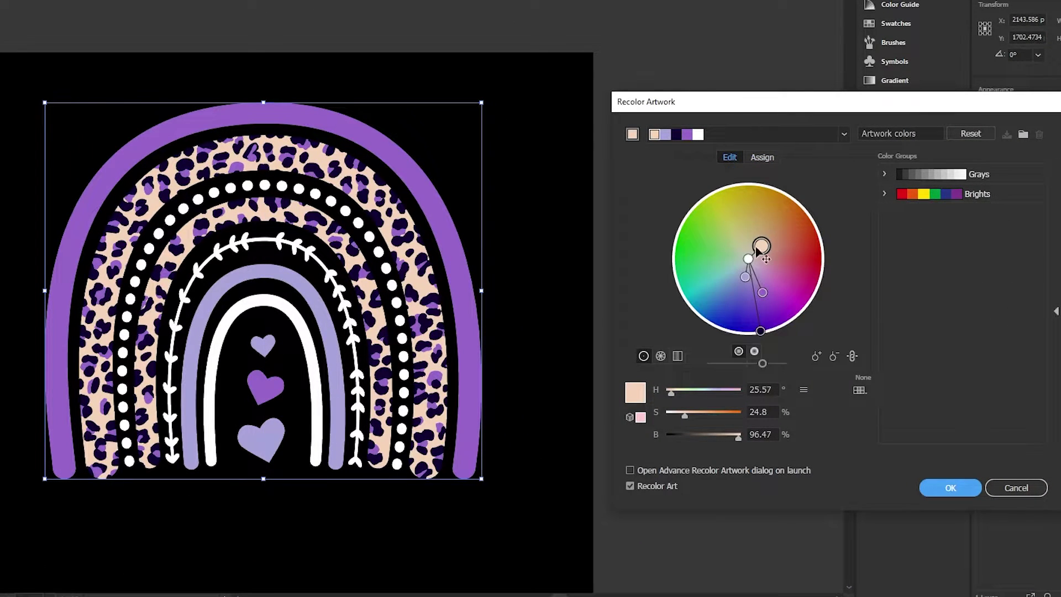
click(855, 357)
click(854, 359)
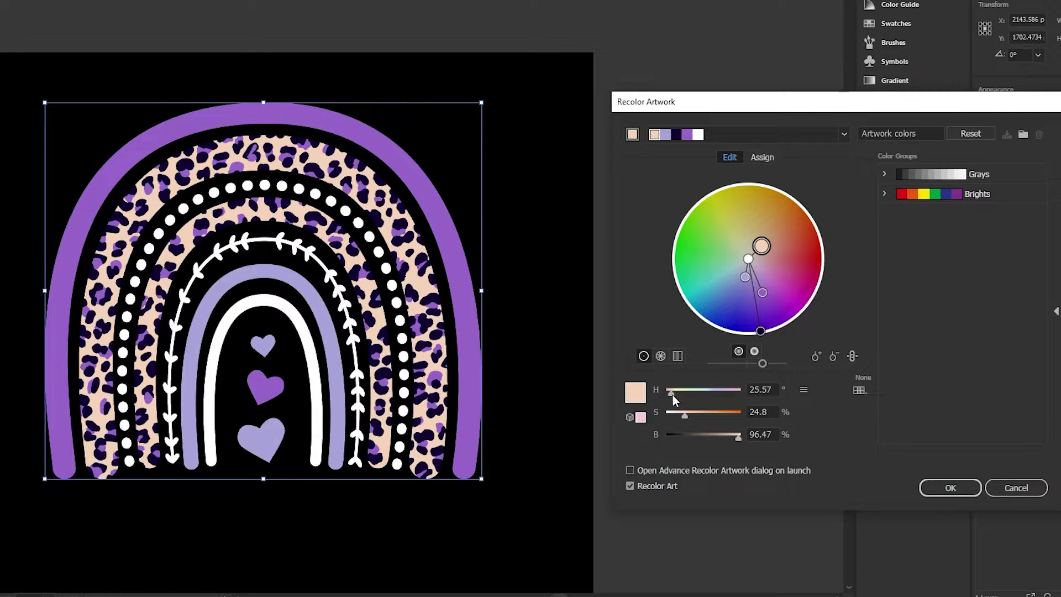
Shift the rainbow's linked colours by setting the peach base colour to hue 40°, saturation 27% and brightness 100%.
drag(672, 393, 735, 394)
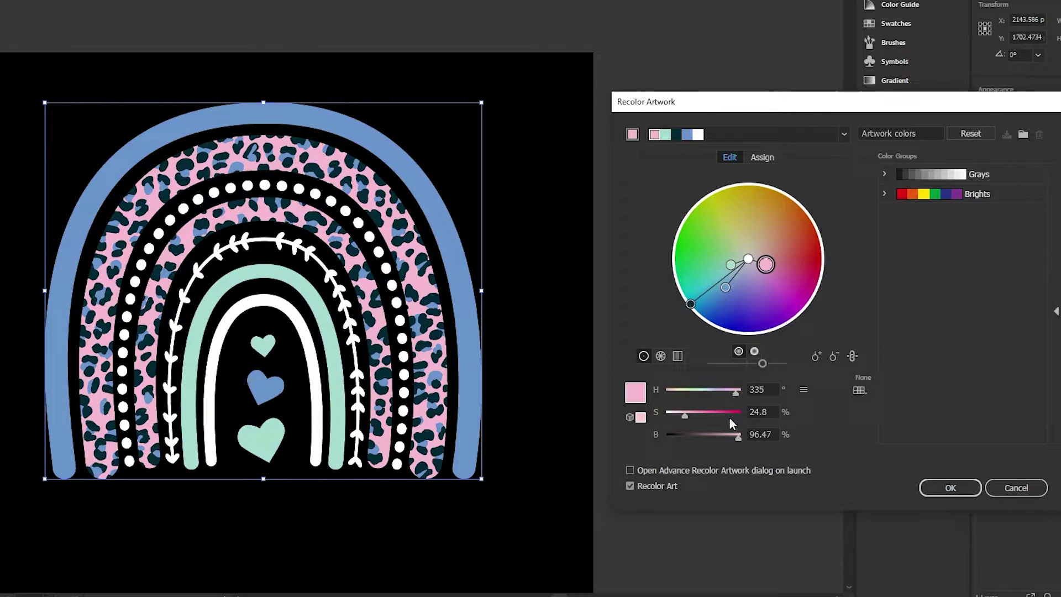
drag(677, 418, 701, 415)
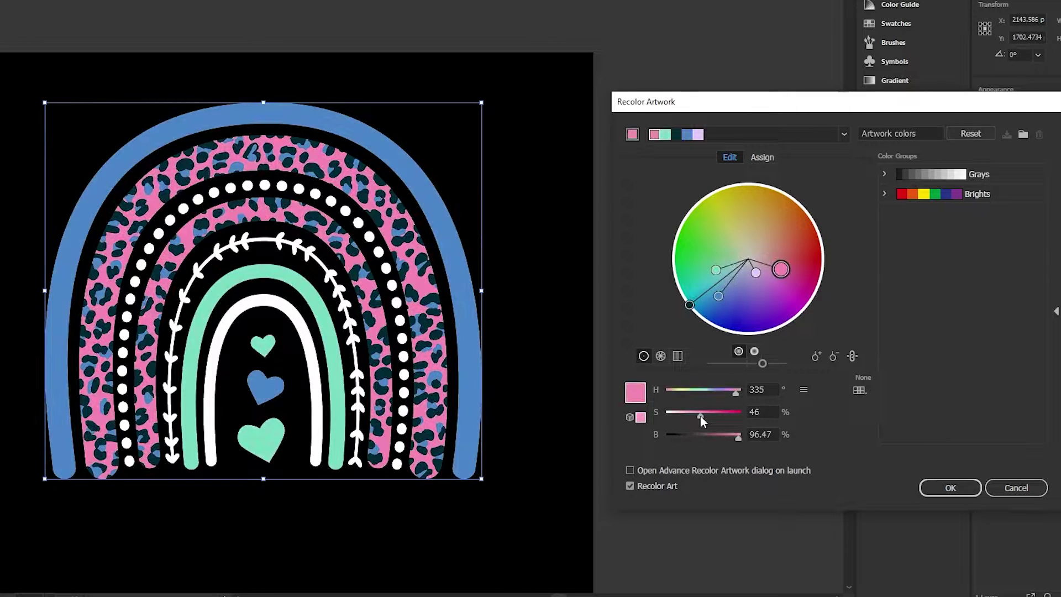
click(686, 415)
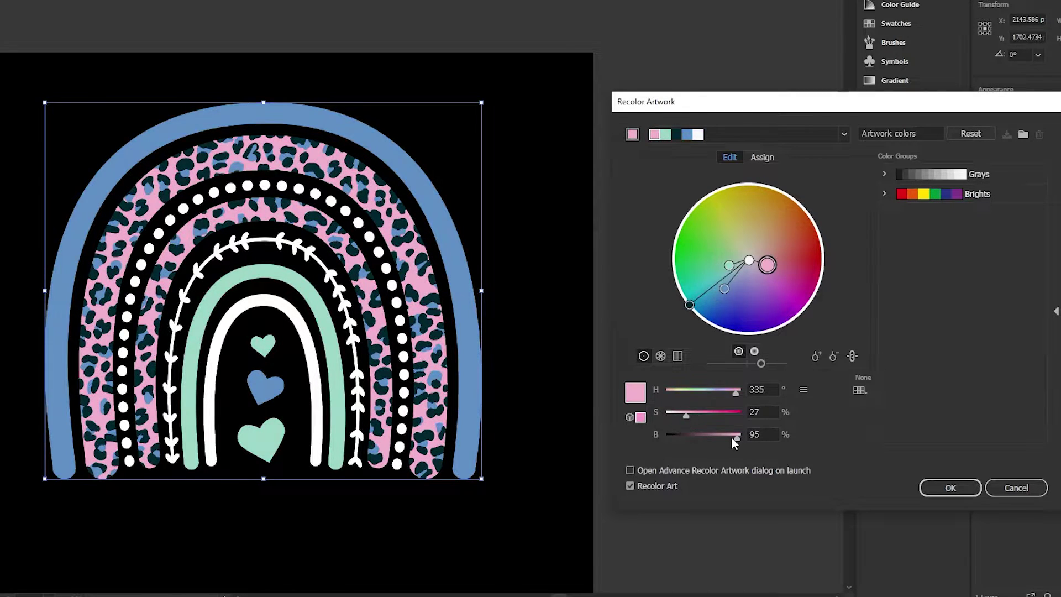
click(744, 438)
drag(735, 394, 675, 394)
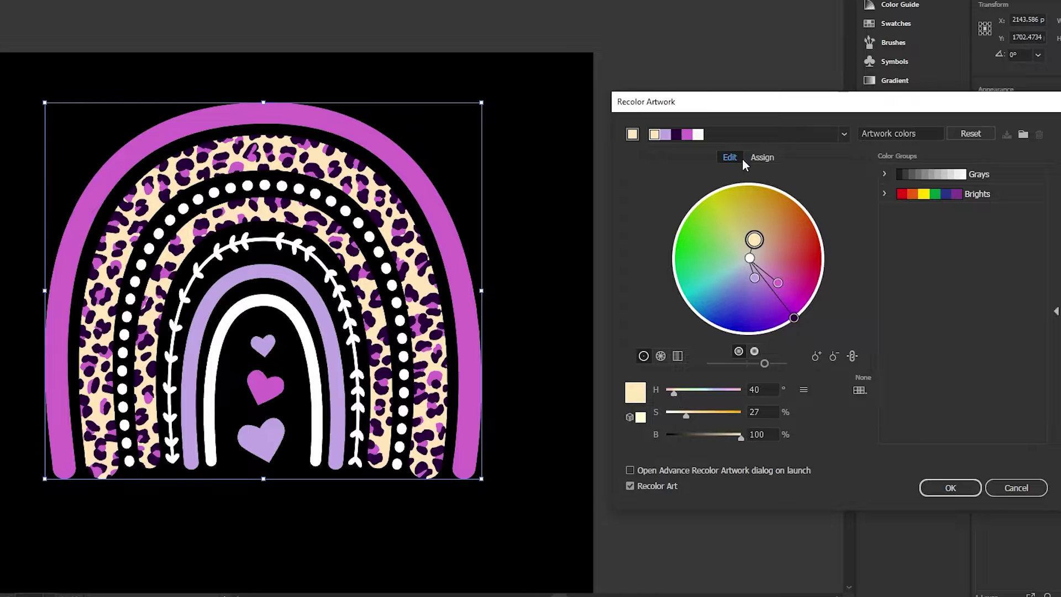
Replace the lavender of the inner arch and hearts with the light pink FFBBFD in the colour assignments.
click(763, 158)
double_click(829, 242)
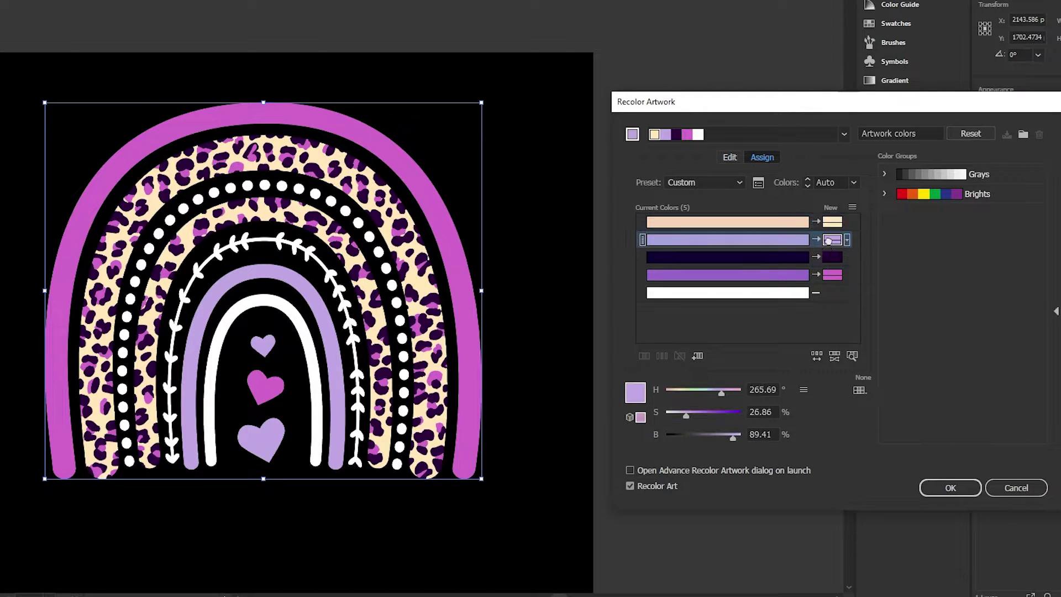
drag(602, 213, 610, 211)
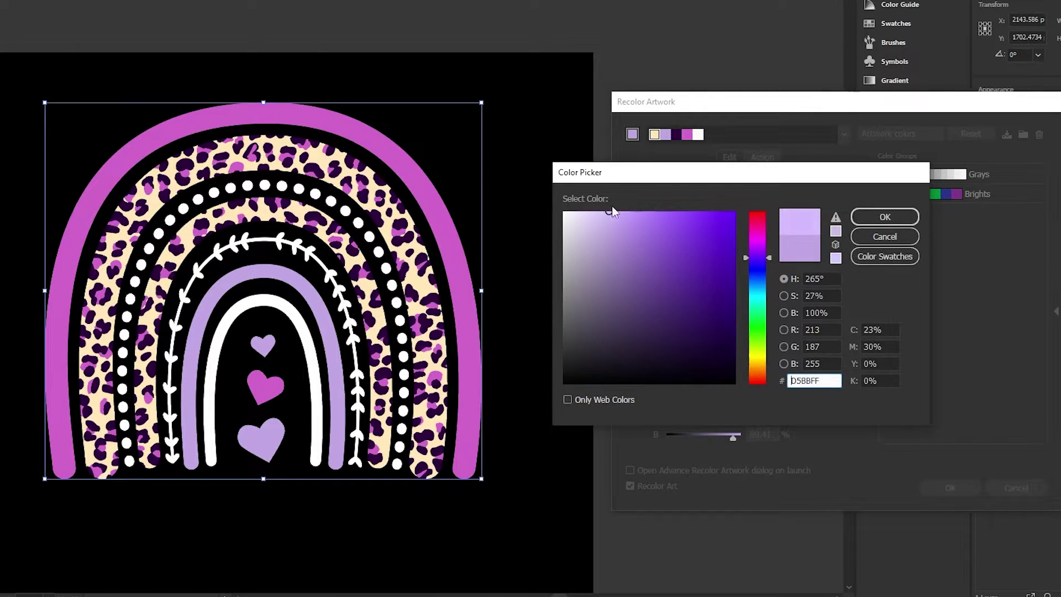
drag(754, 256, 757, 250)
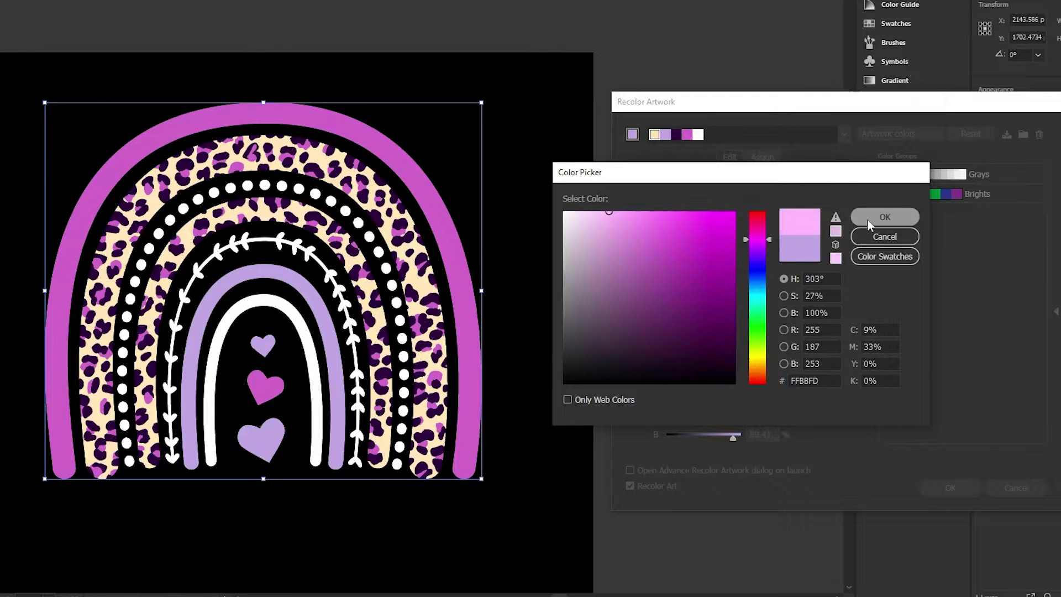
click(869, 220)
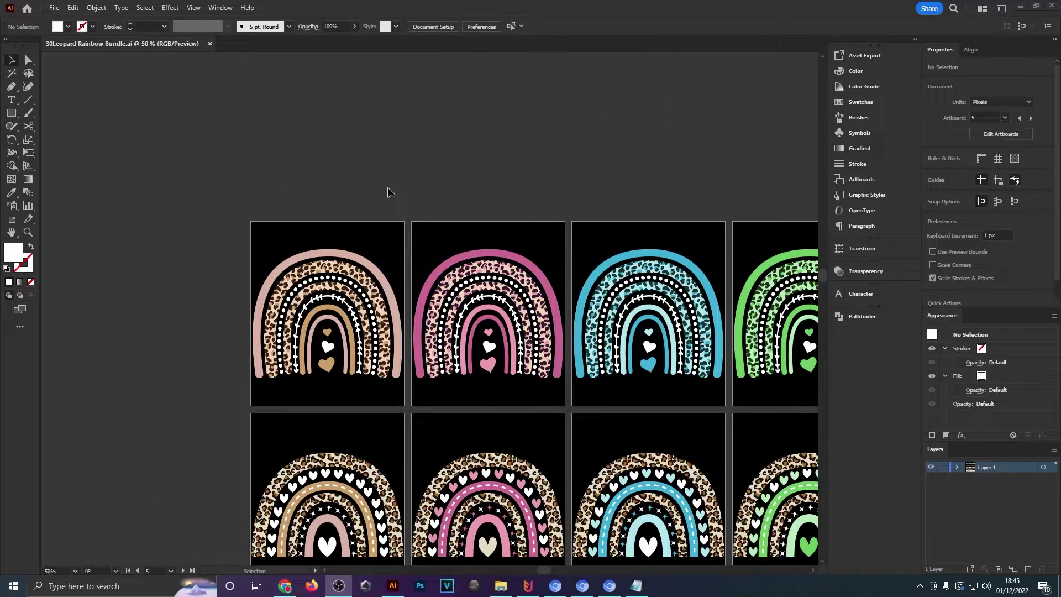
Examine the colour variations of the leopard rainbow designs across all rows of artboards in the 30Leopard Rainbow Bundle file.
alt+scroll(367, 390, up, 2)
drag(663, 359, 196, 343)
drag(688, 381, 333, 371)
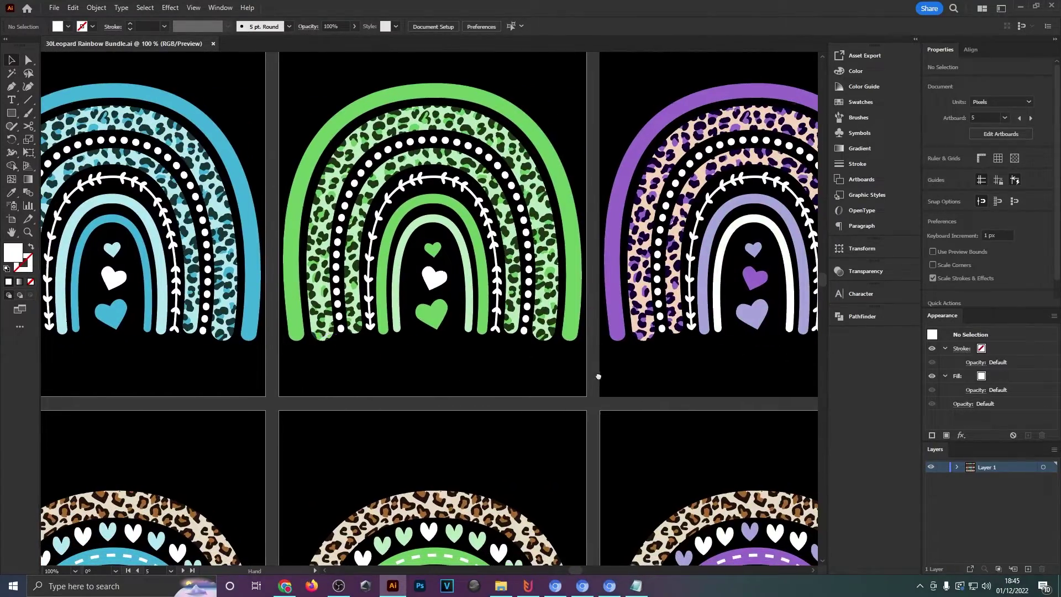
drag(598, 376, 401, 412)
alt+scroll(547, 387, down, 3)
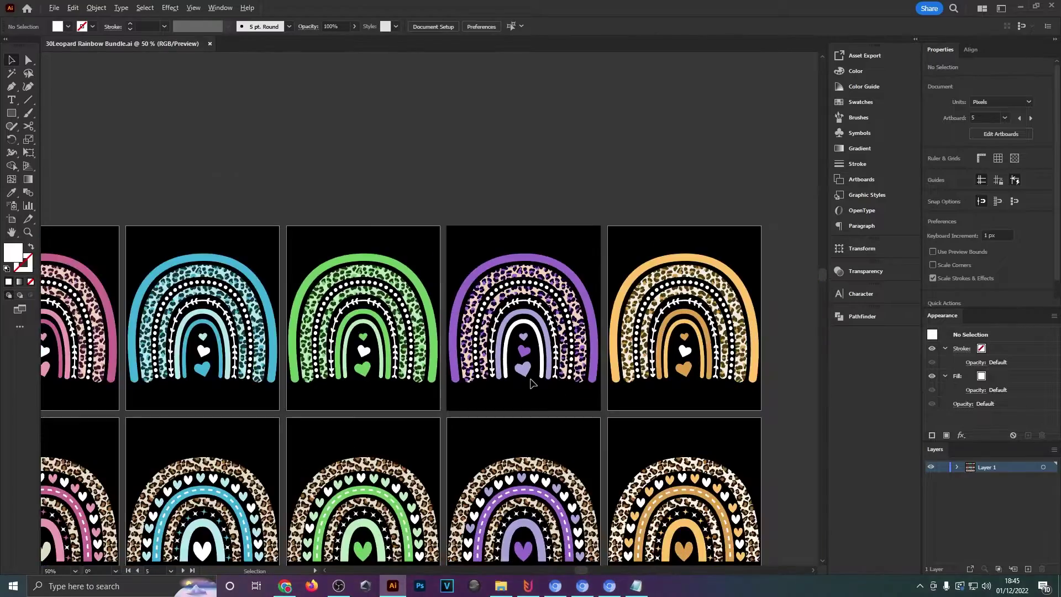
scroll(623, 431, down, 3)
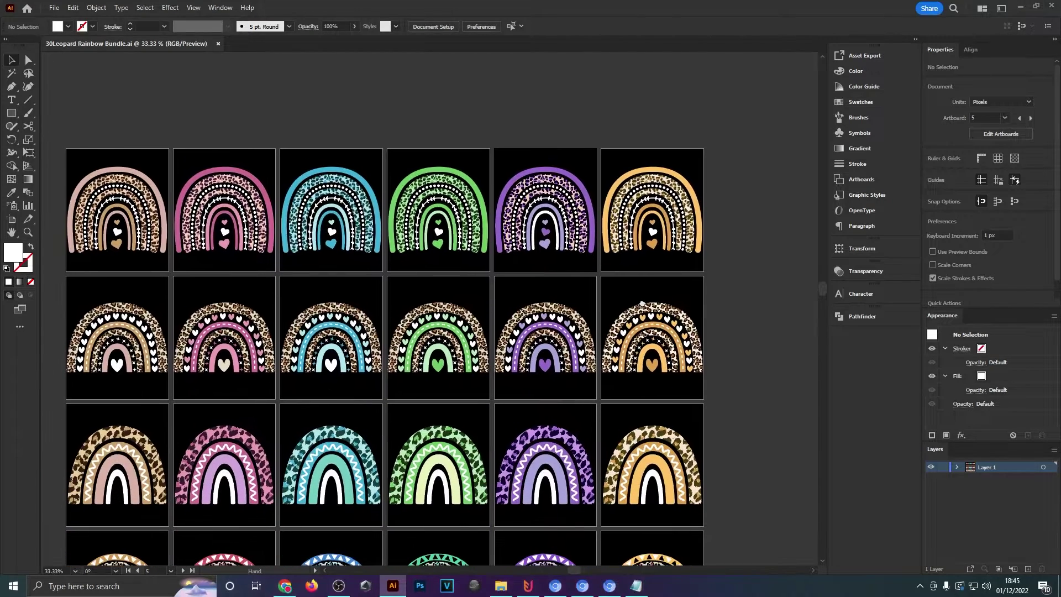
scroll(619, 431, down, 2)
drag(615, 431, 623, 265)
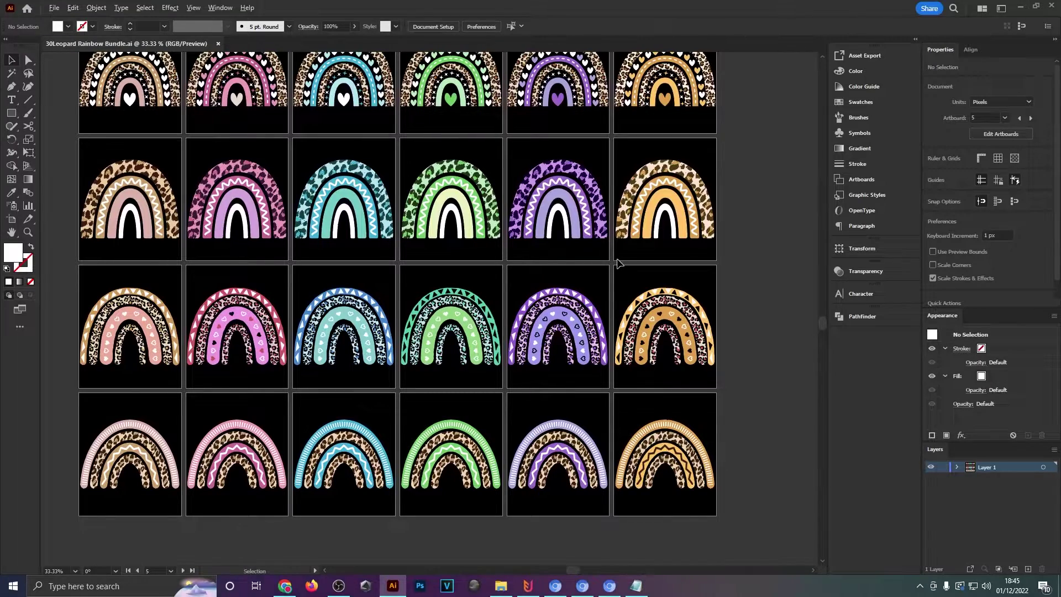
Inspect the leopard prints, hearts and triangle borders of the rainbow variations close up.
alt+scroll(618, 264, up, 2)
alt+scroll(618, 263, down, 3)
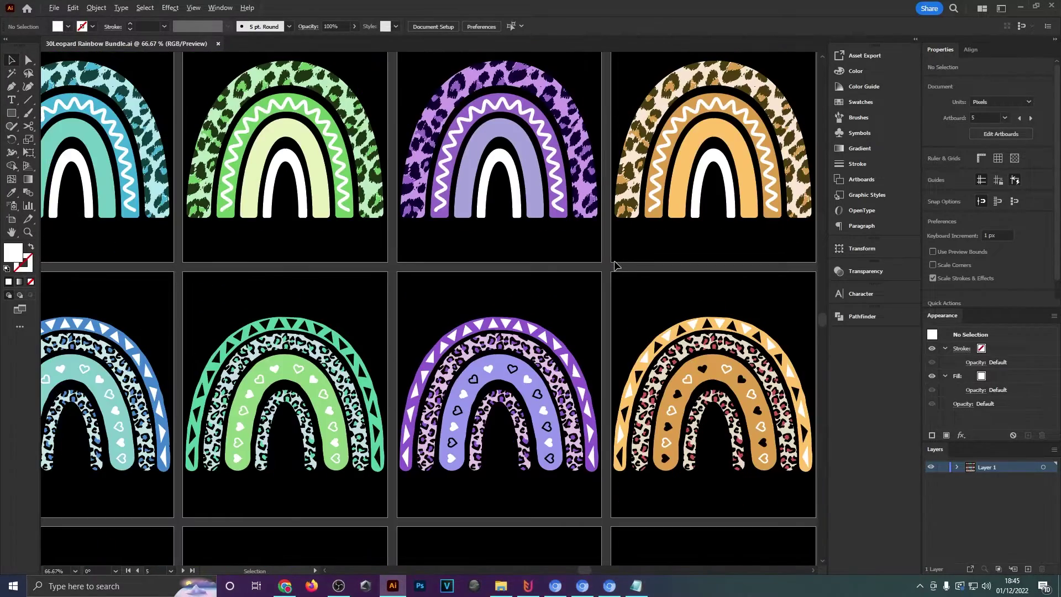
alt+scroll(204, 376, up, 3)
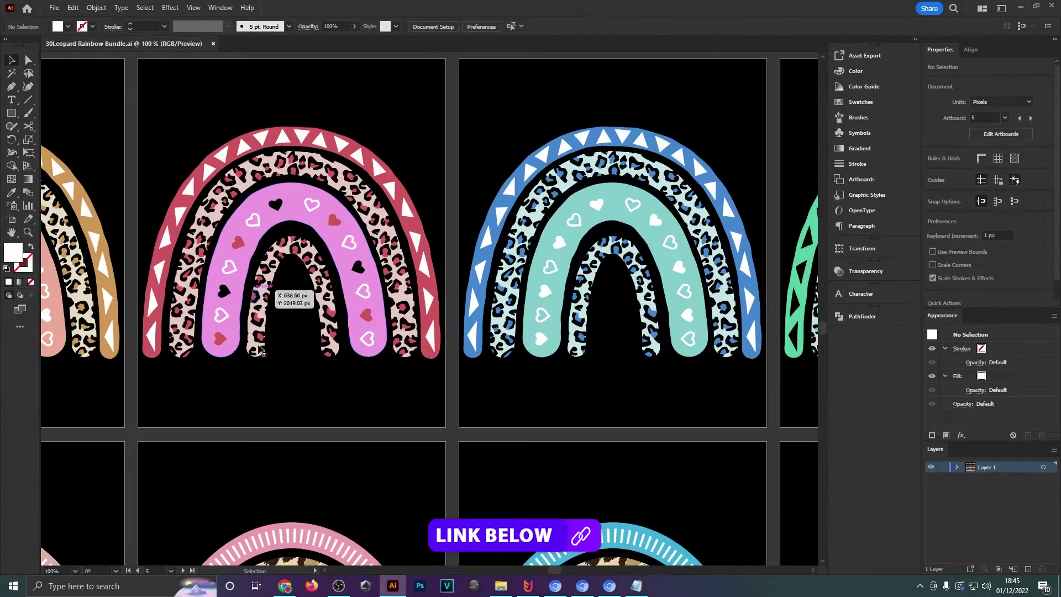
drag(359, 469, 431, 128)
alt+scroll(550, 230, down, 1)
drag(721, 215, 335, 216)
drag(653, 199, 592, 381)
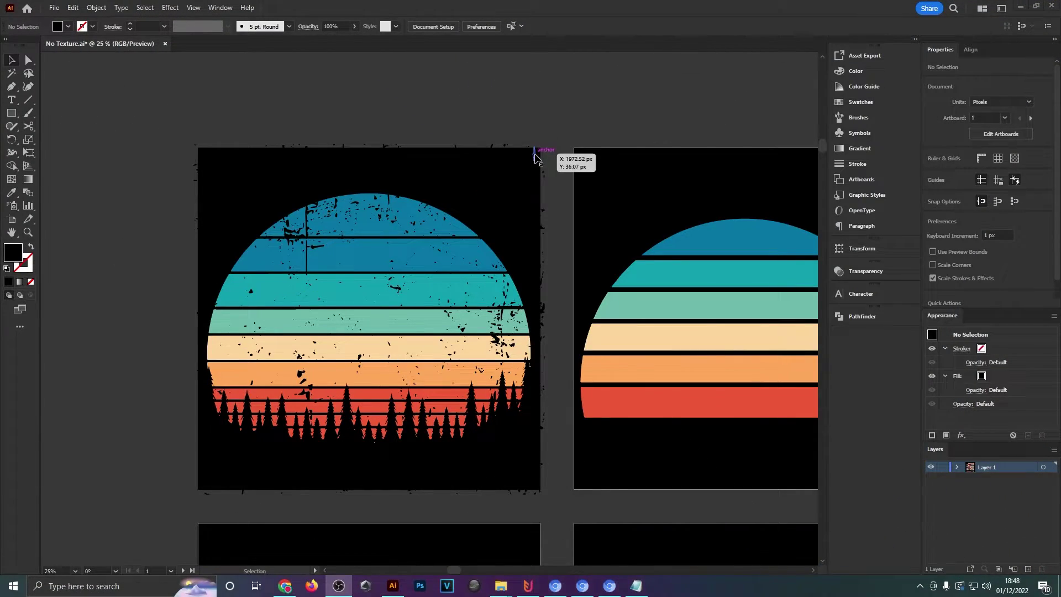
Select the black grunge texture over the first striped sunset and examine how it overlaps the artwork, including in outline view.
click(539, 158)
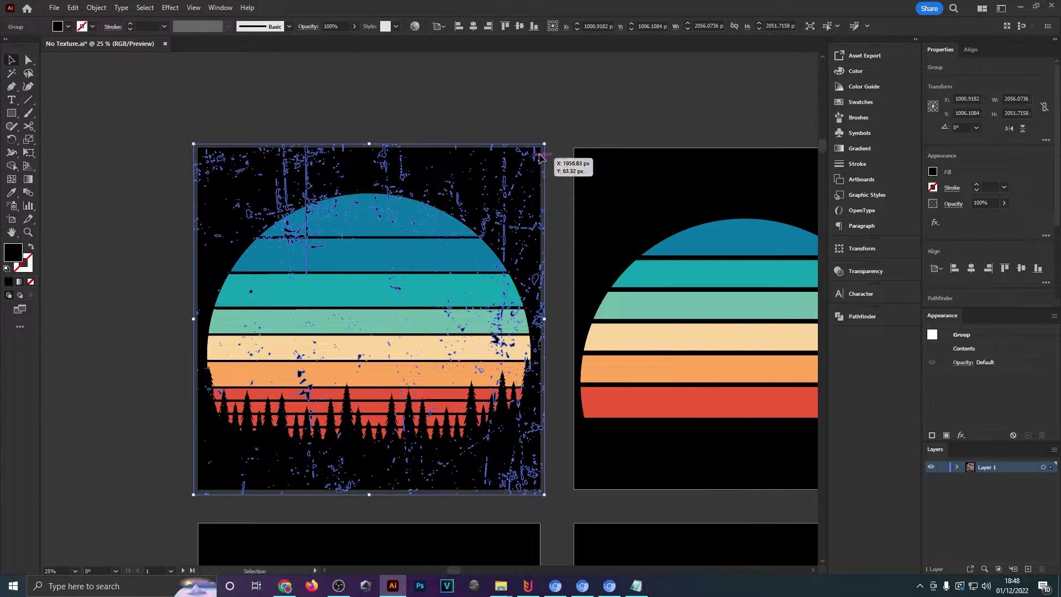
scroll(401, 255, up, 2)
scroll(350, 229, down, 4)
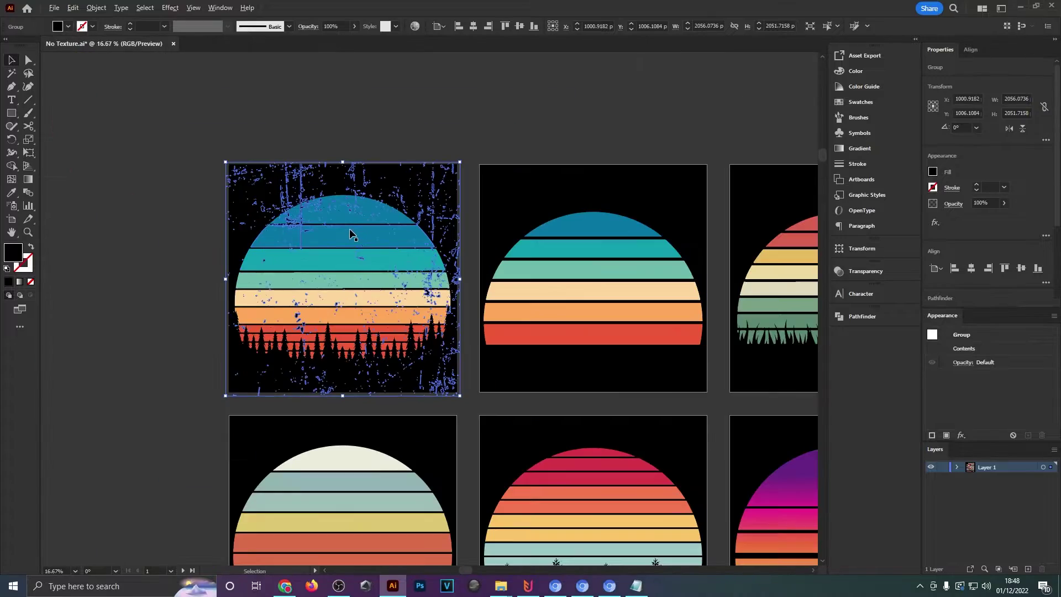
drag(387, 226, 285, 134)
drag(544, 245, 664, 365)
scroll(376, 245, up, 3)
drag(326, 260, 506, 236)
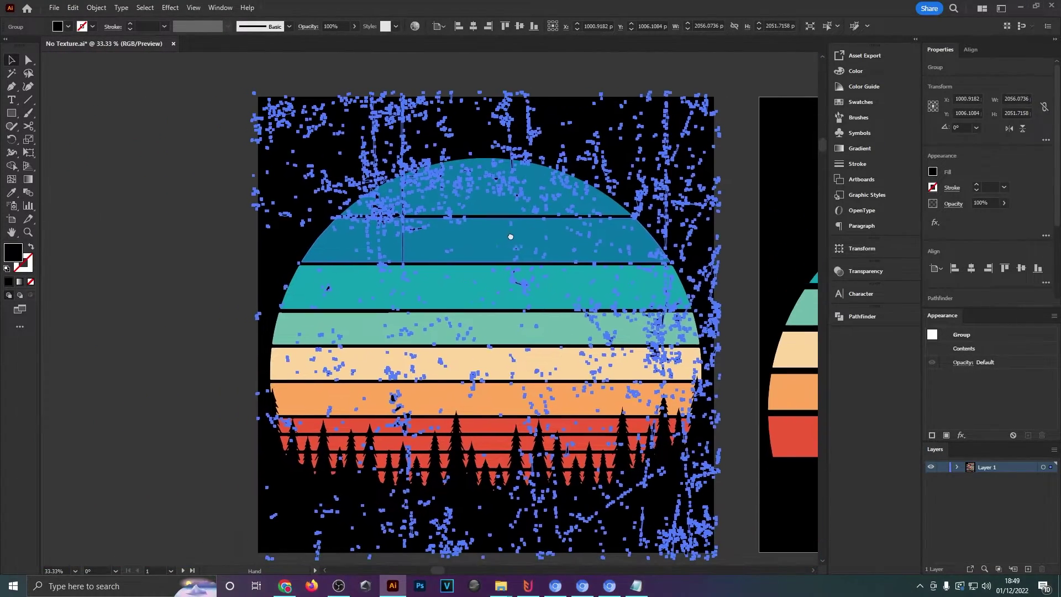
scroll(298, 156, up, 5)
scroll(437, 348, down, 3)
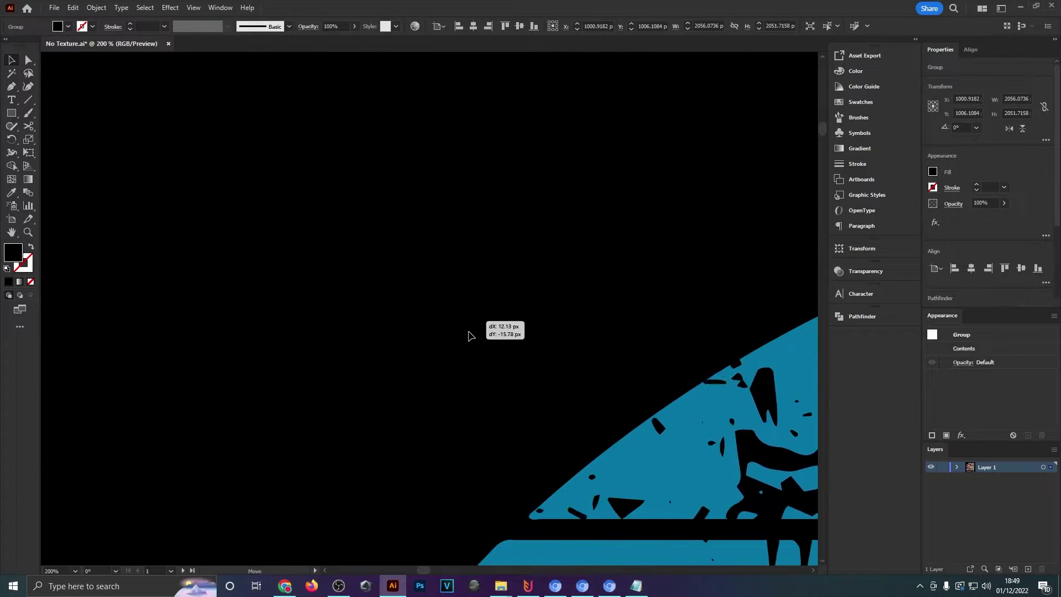
scroll(365, 196, up, 2)
key(ctrl+y)
key(ctrl+y)
scroll(491, 199, down, 4)
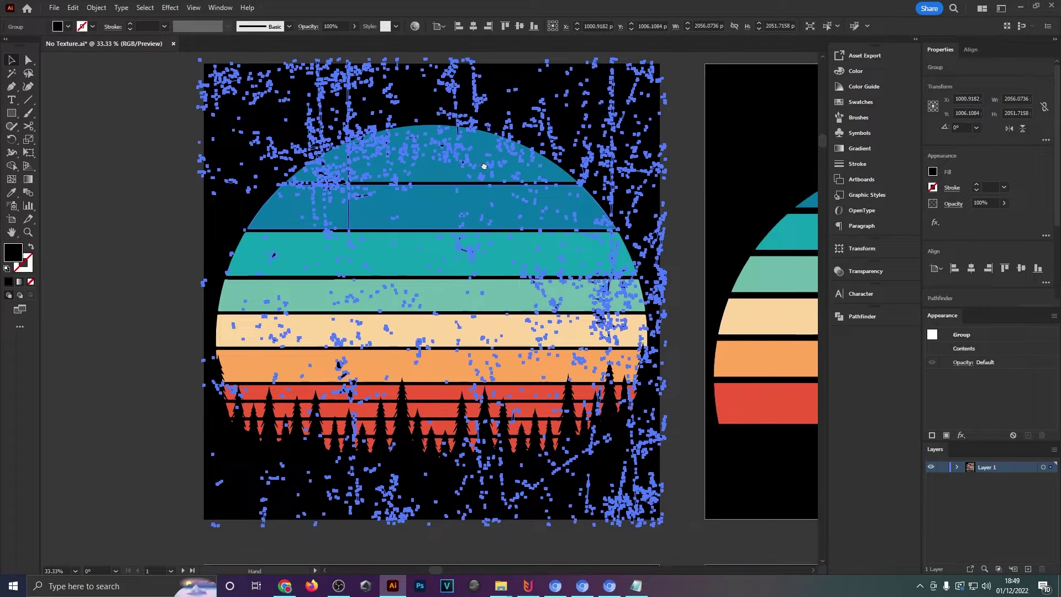
drag(484, 166, 468, 205)
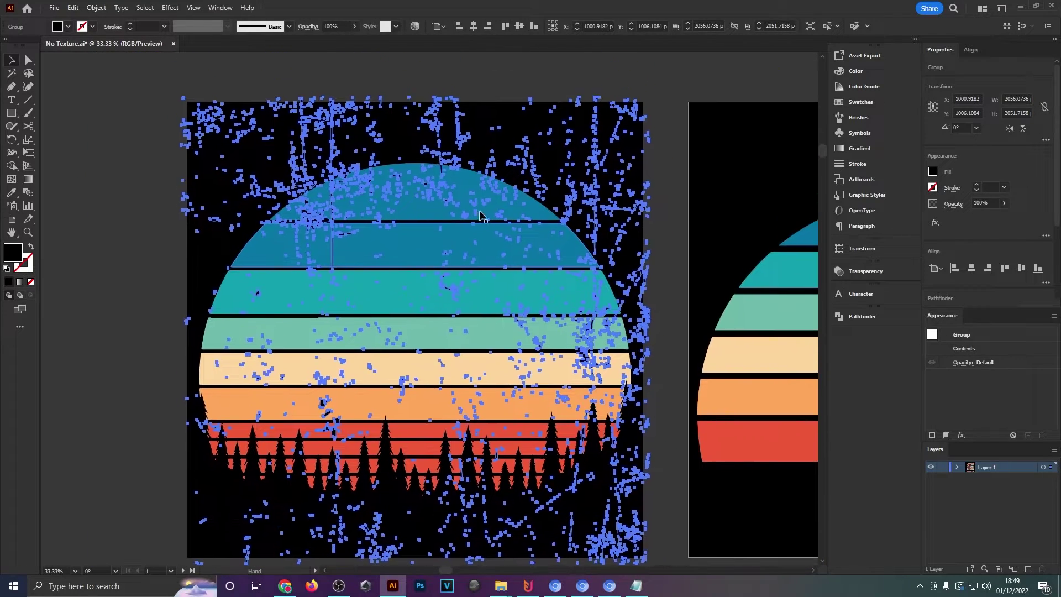
scroll(480, 217, down, 1)
drag(382, 205, 329, 218)
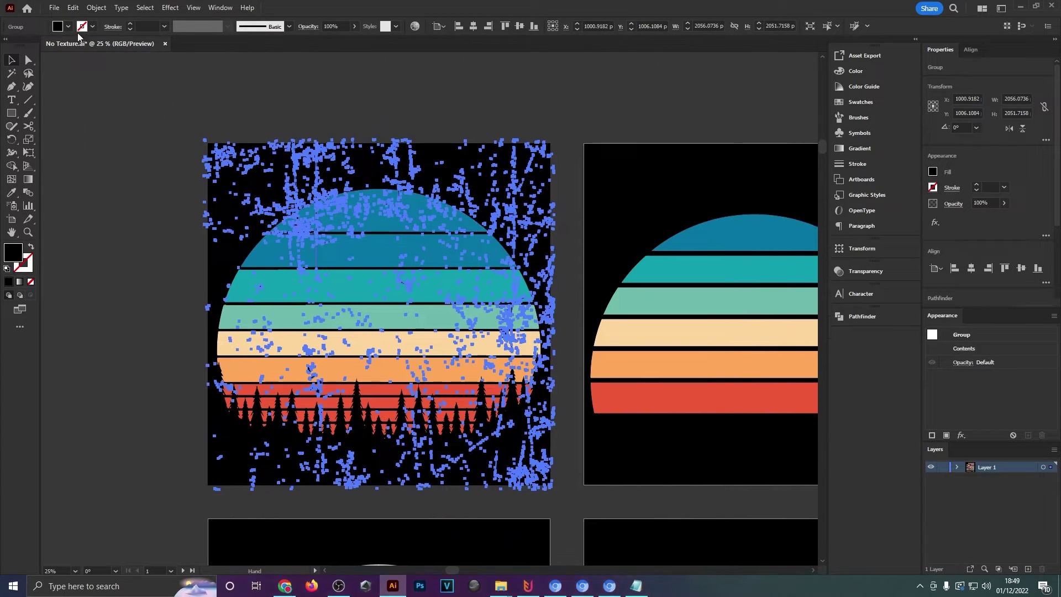
Fill the grunge texture over the first sunset with bright green so it stands out from the artwork colours.
click(59, 26)
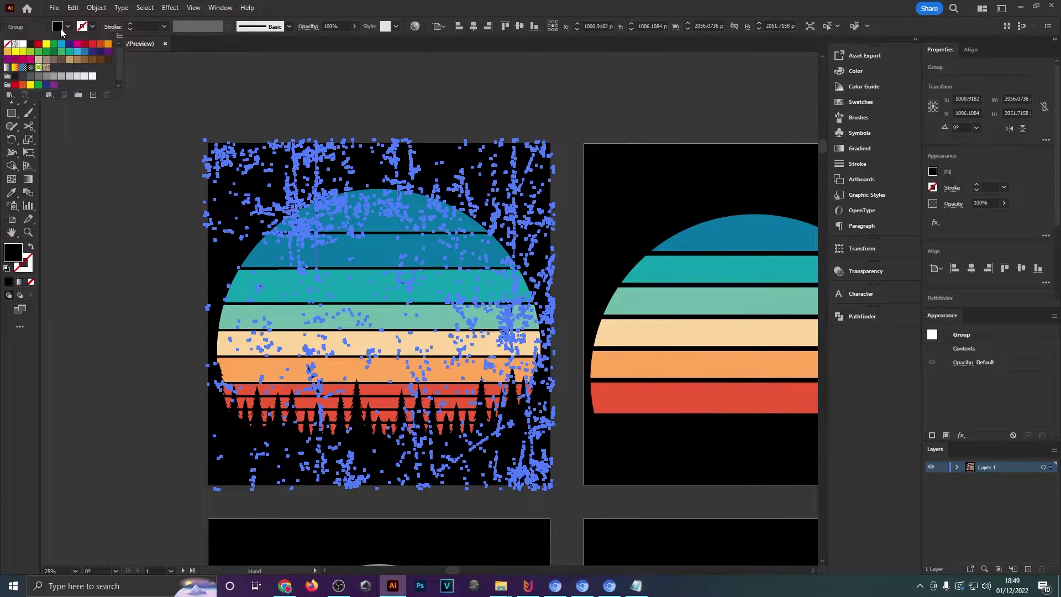
click(31, 52)
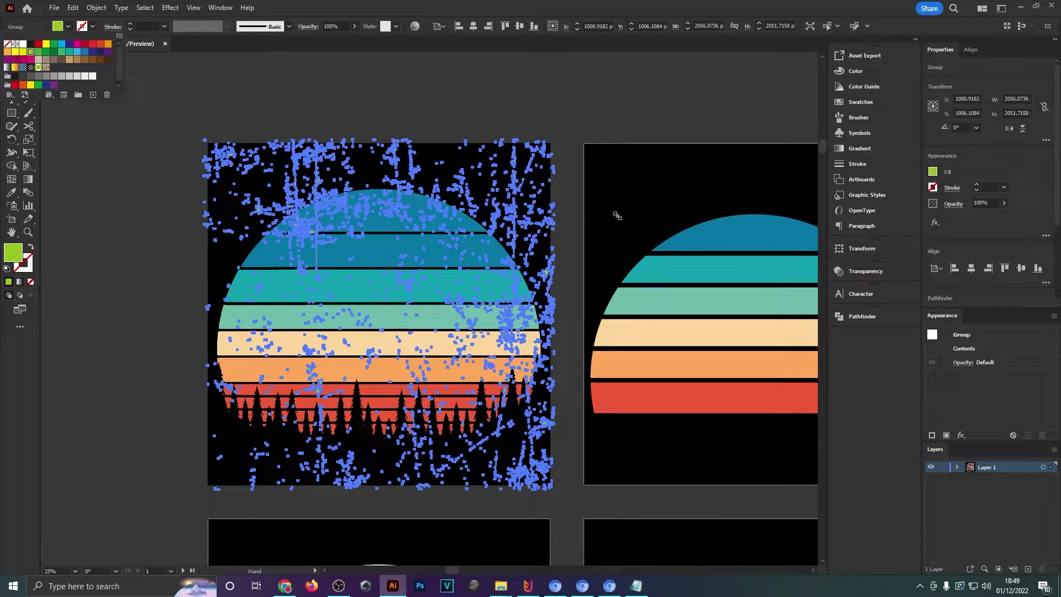
click(138, 260)
scroll(138, 261, down, 1)
drag(642, 379, 407, 151)
scroll(464, 280, down, 1)
scroll(466, 282, down, 2)
drag(507, 306, 529, 230)
drag(386, 354, 403, 387)
scroll(234, 132, up, 3)
Duplicate the green texture onto the other four sunset artboards in the top row at even spacing.
click(453, 67)
drag(355, 84, 575, 207)
click(330, 195)
click(330, 198)
drag(621, 353, 292, 276)
key(ctrl+d)
drag(610, 297, 400, 291)
key(ctrl+d)
Select the five top-row textures and duplicate them down onto the five remaining rows of artboards, repeating the same spacing.
scroll(505, 197, down, 2)
drag(166, 149, 244, 148)
drag(170, 112, 641, 162)
scroll(594, 232, down, 3)
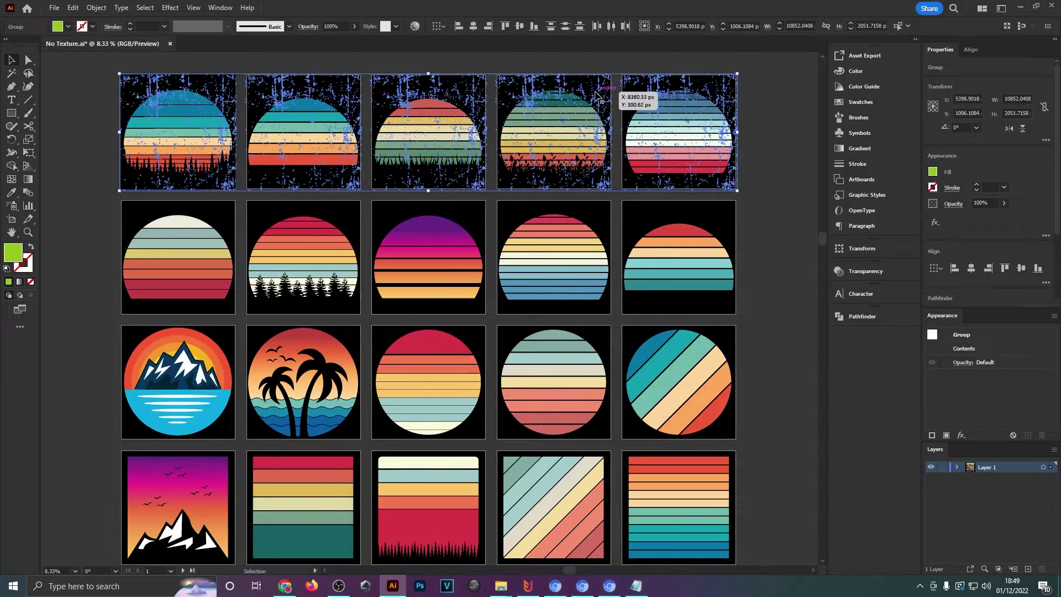
drag(600, 97, 620, 220)
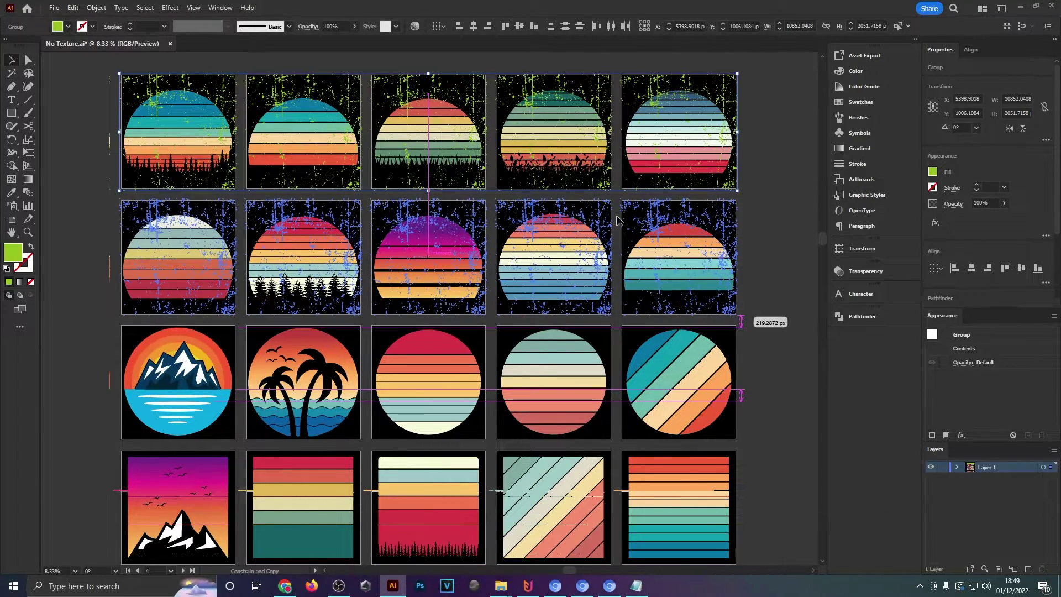
drag(625, 368, 616, 249)
key(ctrl+d)
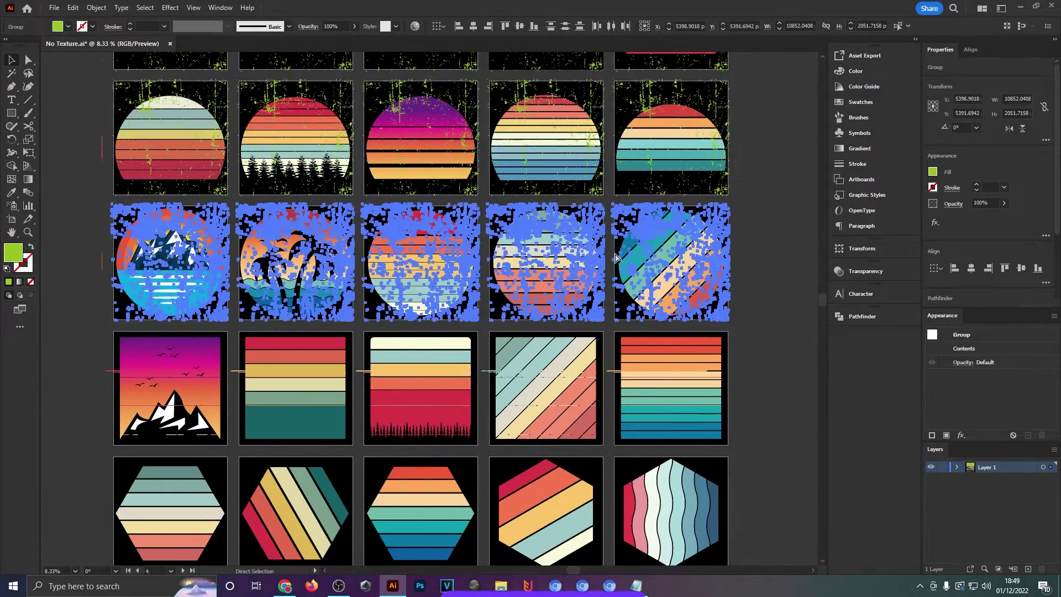
drag(597, 408, 588, 266)
key(ctrl+d)
key(ctrl+d)
key(ctrl+d)
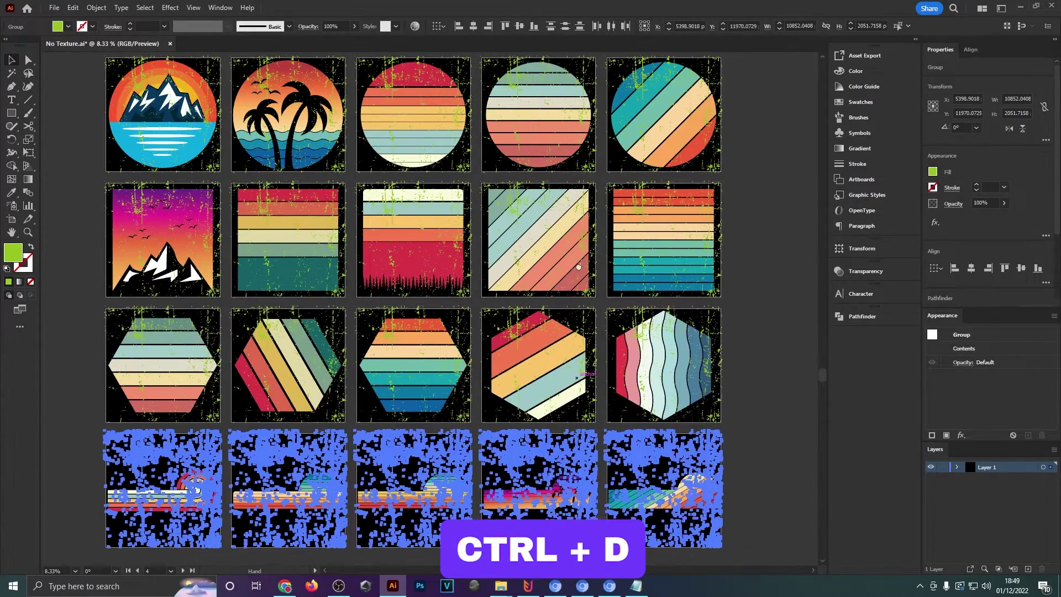
scroll(761, 306, down, 3)
click(761, 306)
Select all the sunset artwork together with its green textures and split the overlaps with Pathfinder Divide.
scroll(725, 336, down, 2)
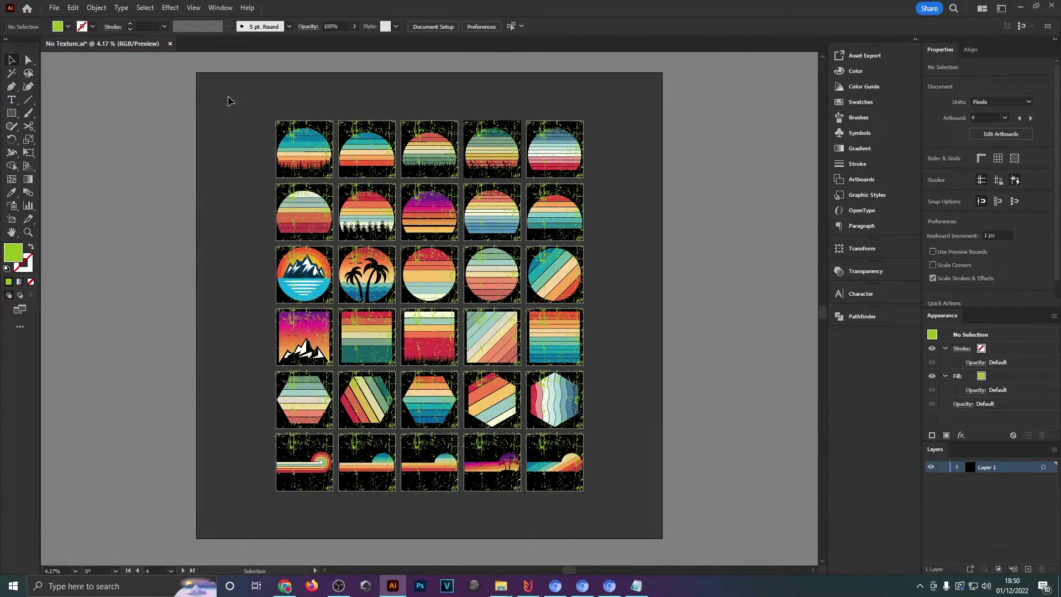
drag(621, 509, 622, 509)
scroll(518, 437, up, 1)
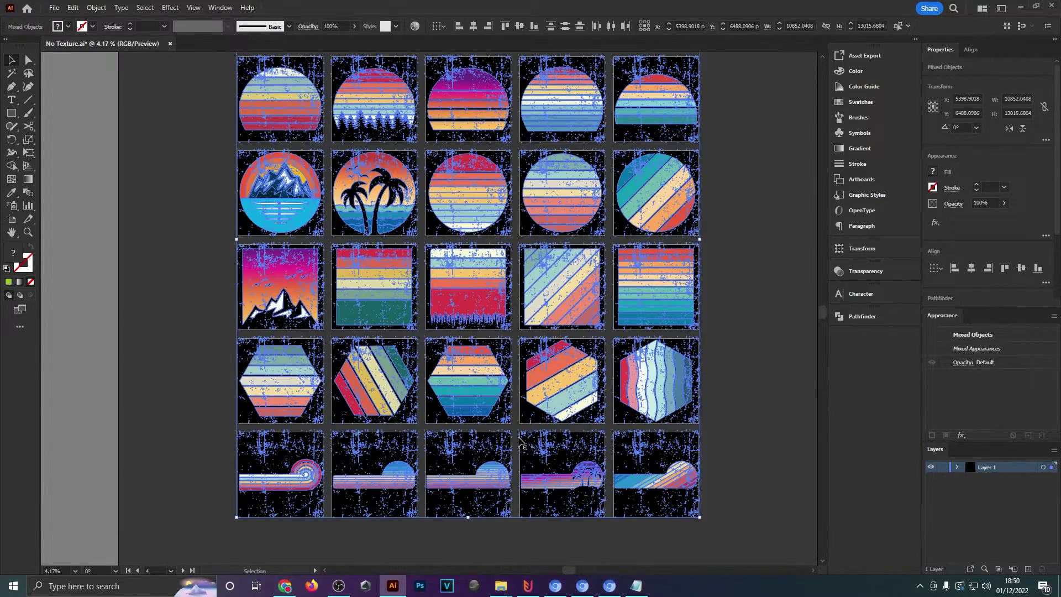
drag(569, 323, 522, 442)
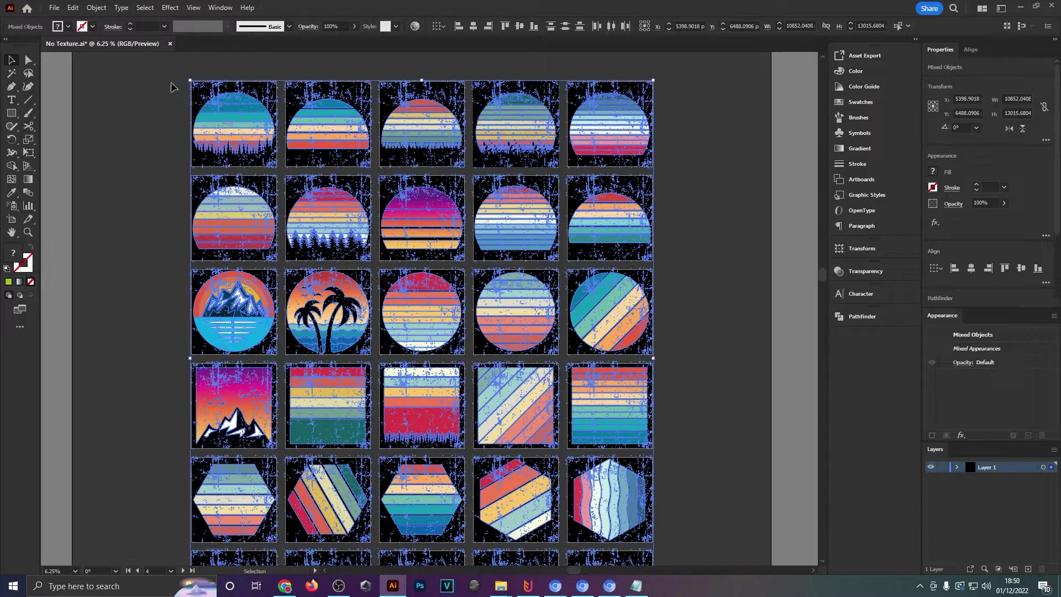
click(863, 317)
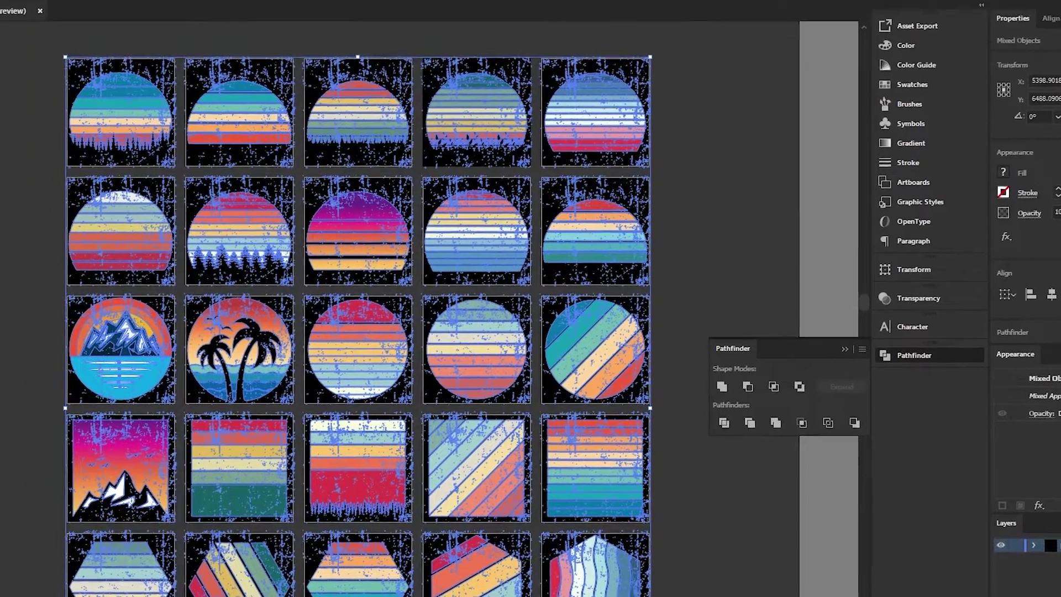
click(122, 9)
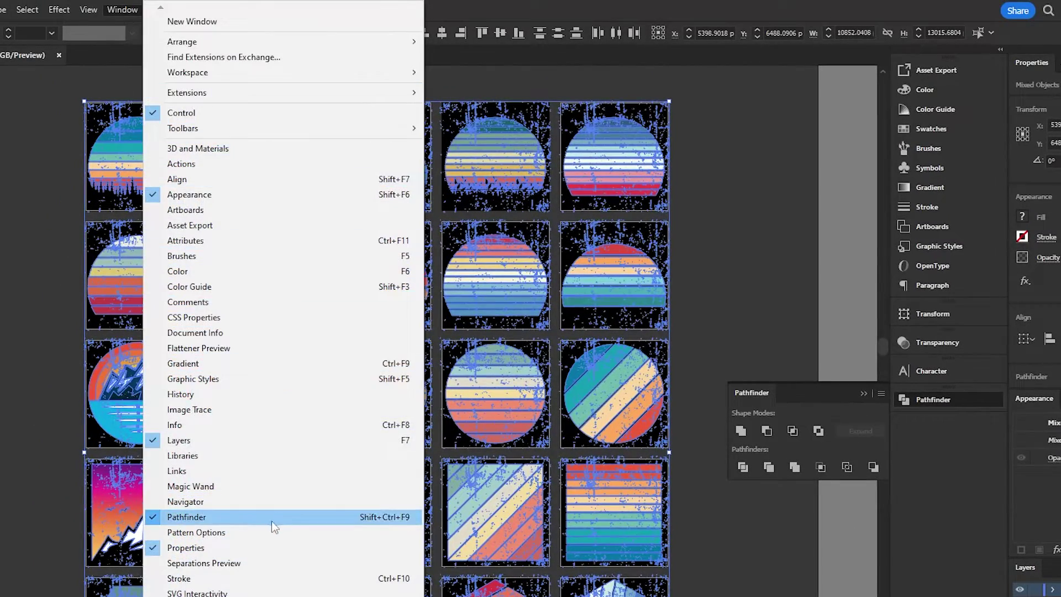
click(186, 518)
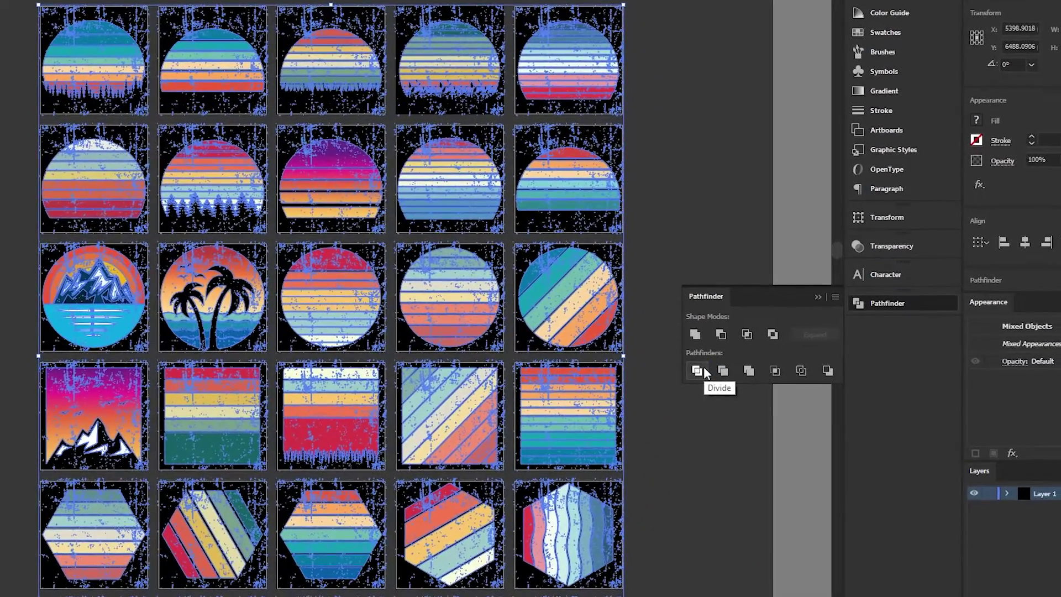
click(702, 372)
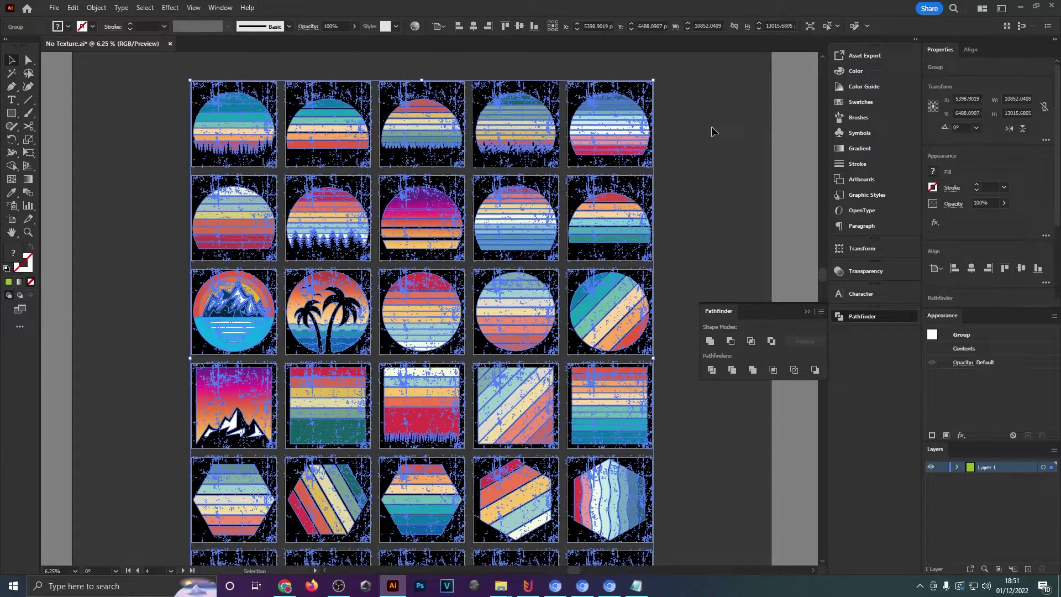
click(644, 171)
scroll(661, 190, up, 5)
scroll(662, 196, up, 2)
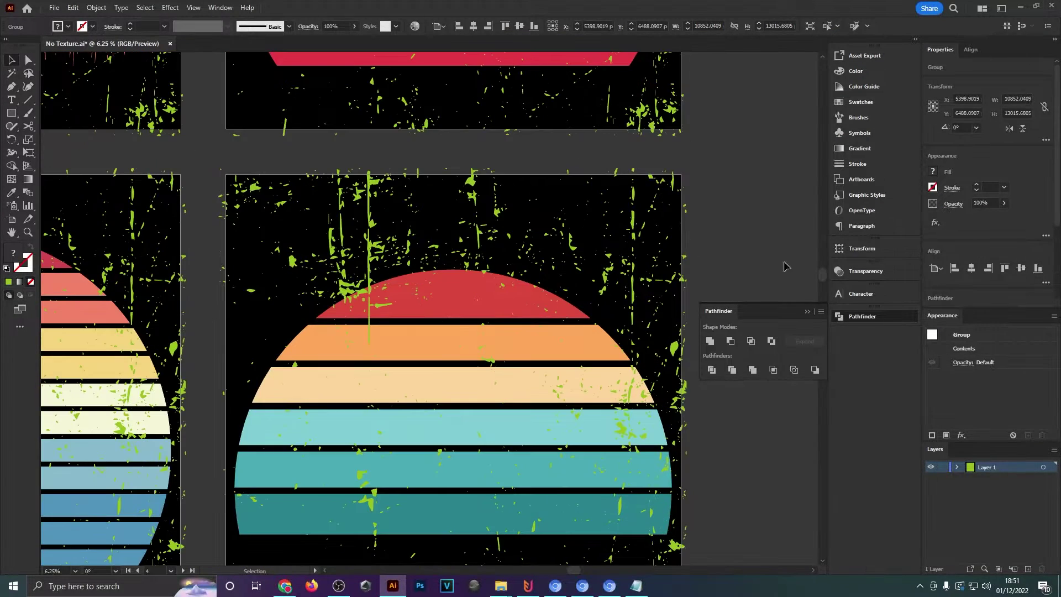
click(782, 265)
click(807, 311)
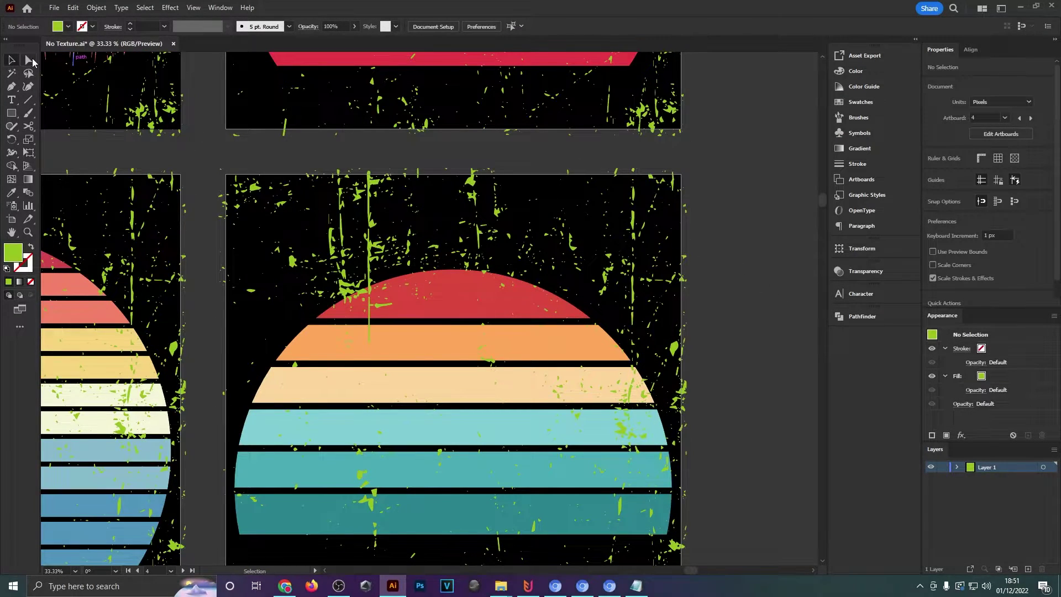
Pick one green texture piece within the divided group, select everything with the same Fill & Stroke, and delete it.
click(31, 61)
scroll(244, 175, up, 3)
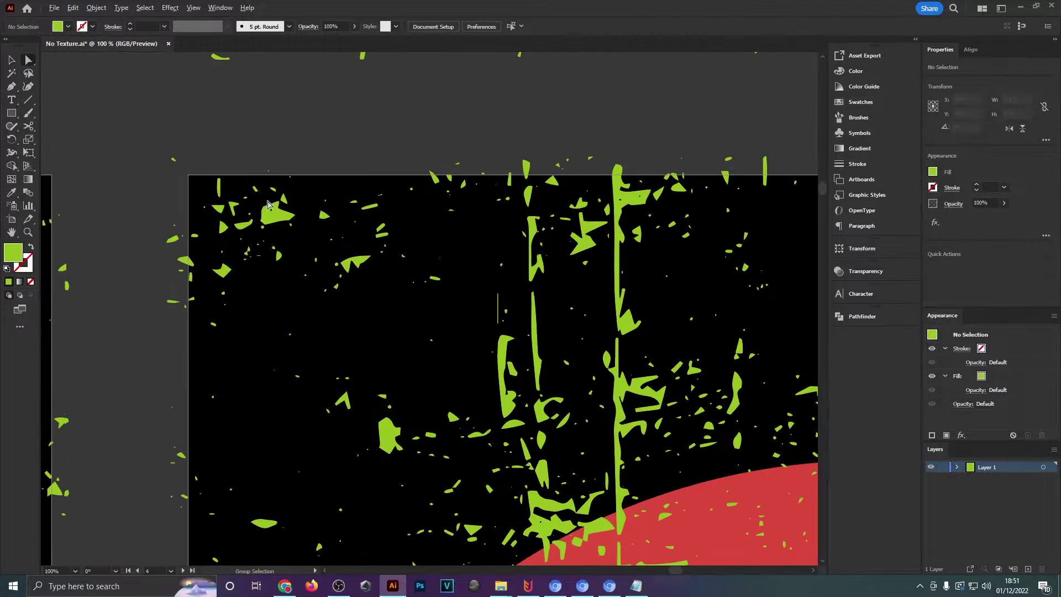
click(279, 218)
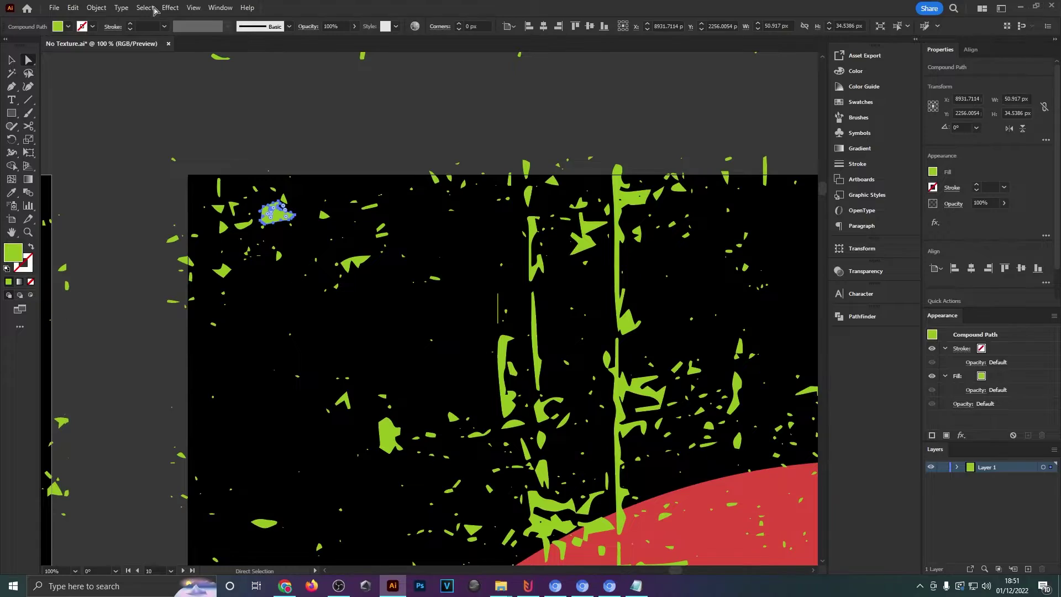
click(153, 9)
mouse_move(183, 112)
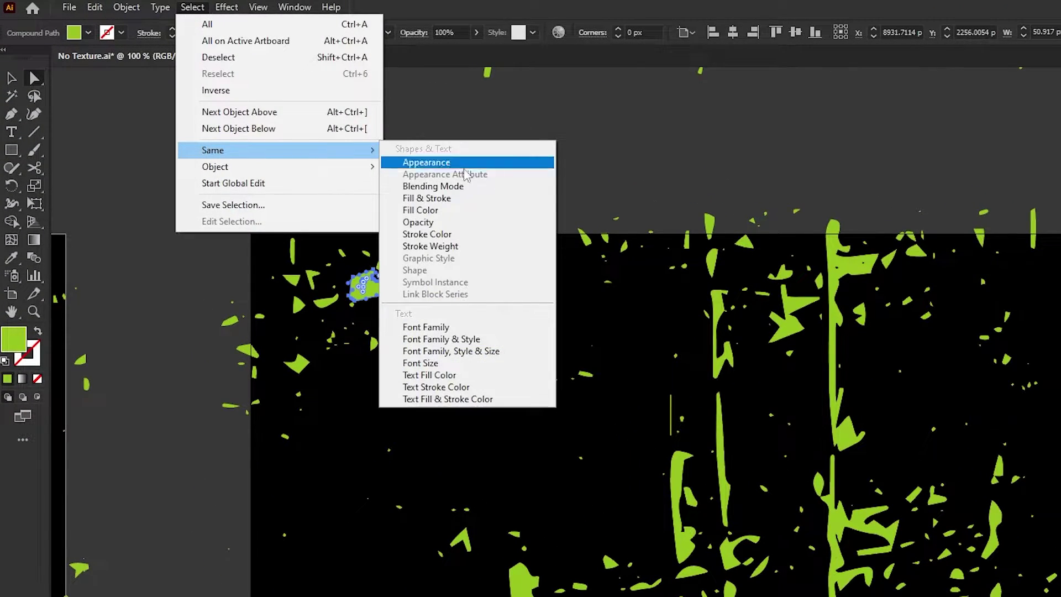
click(473, 197)
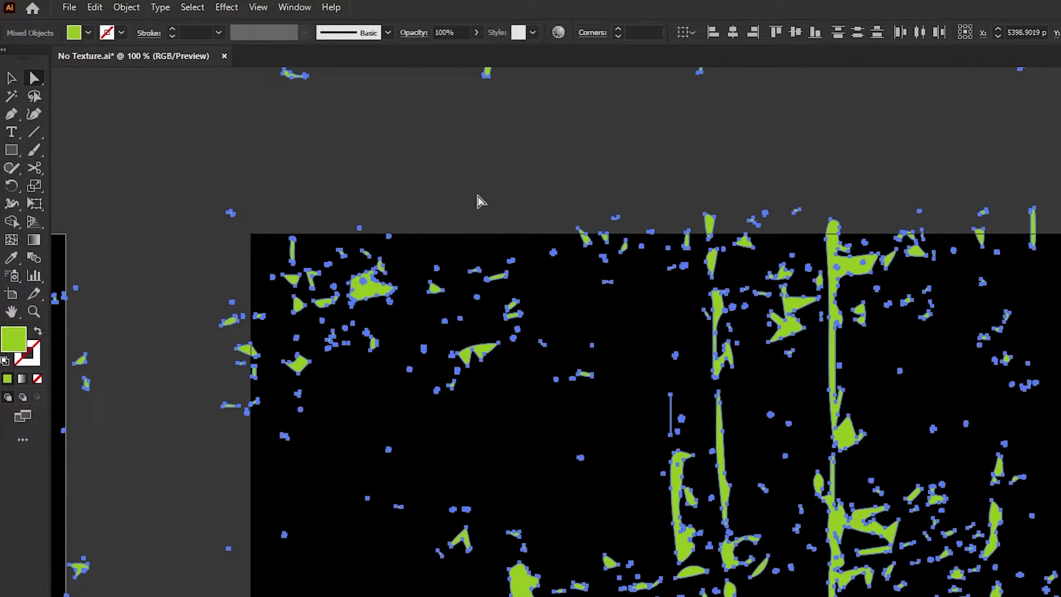
key(Delete)
Examine the distressed cutouts in the sunset designs up close, then check them for leftover fragments in outline view.
scroll(630, 254, down, 6)
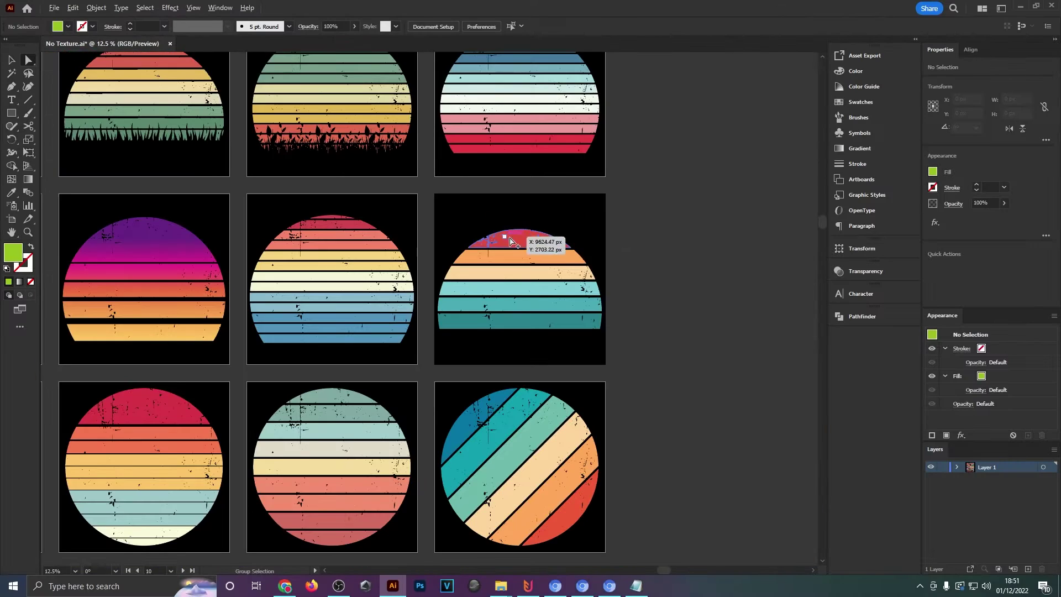
scroll(511, 241, down, 1)
scroll(527, 434, up, 2)
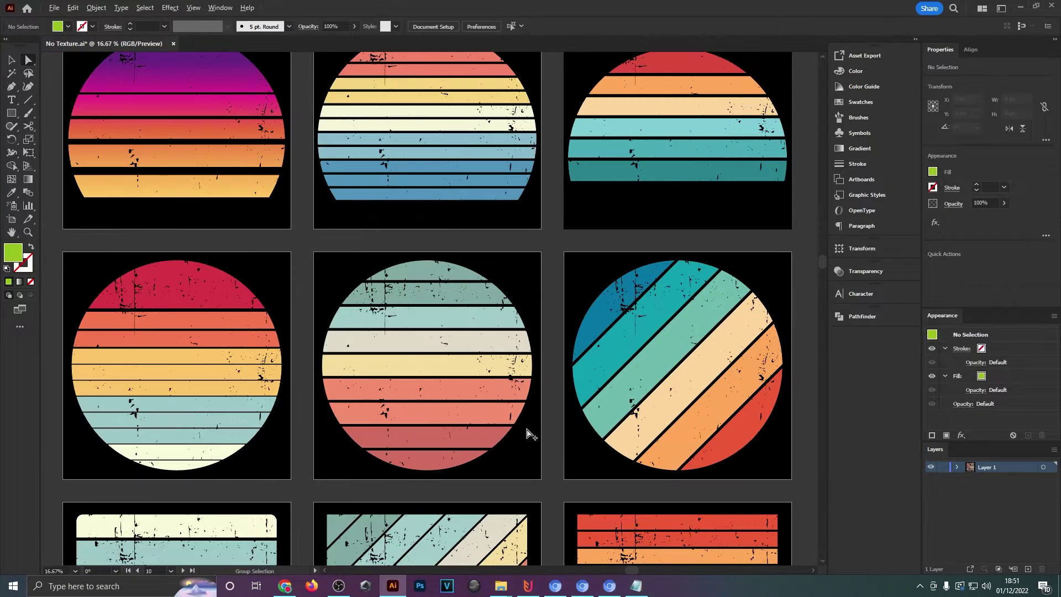
scroll(569, 282, up, 6)
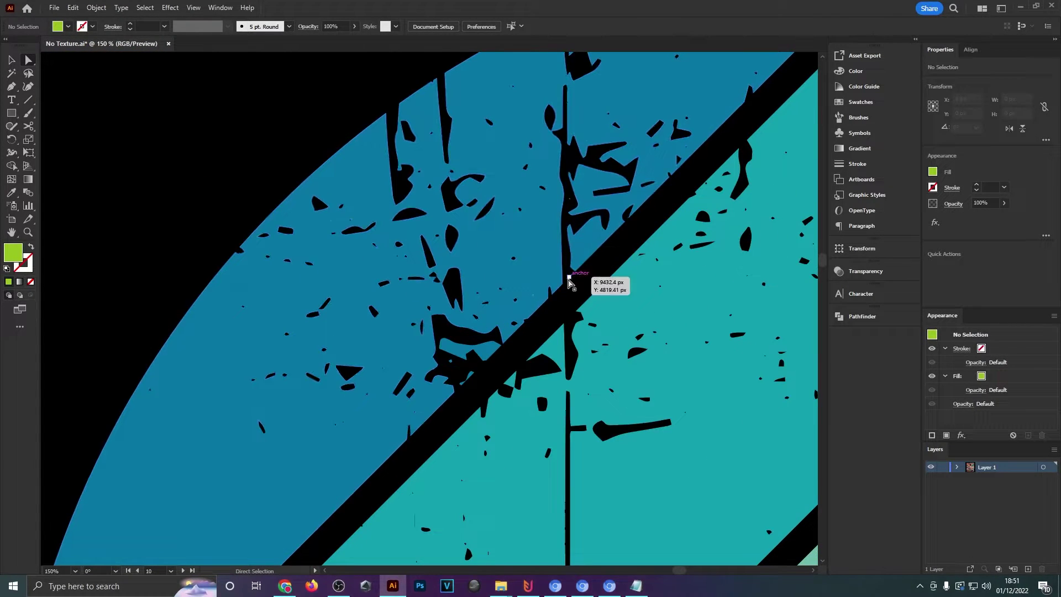
scroll(569, 282, down, 5)
scroll(486, 194, down, 3)
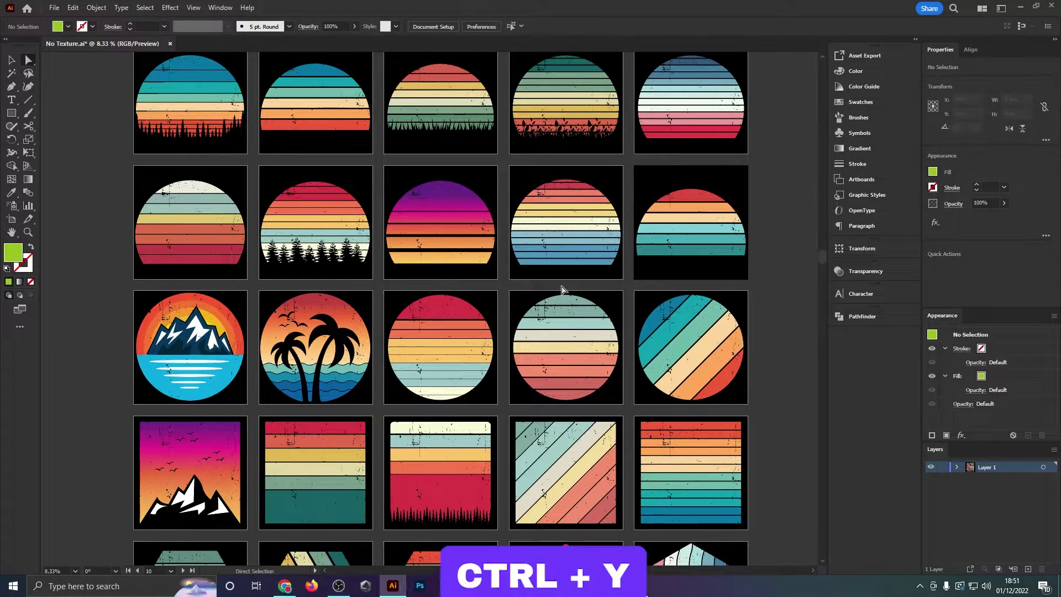
key(ctrl+y)
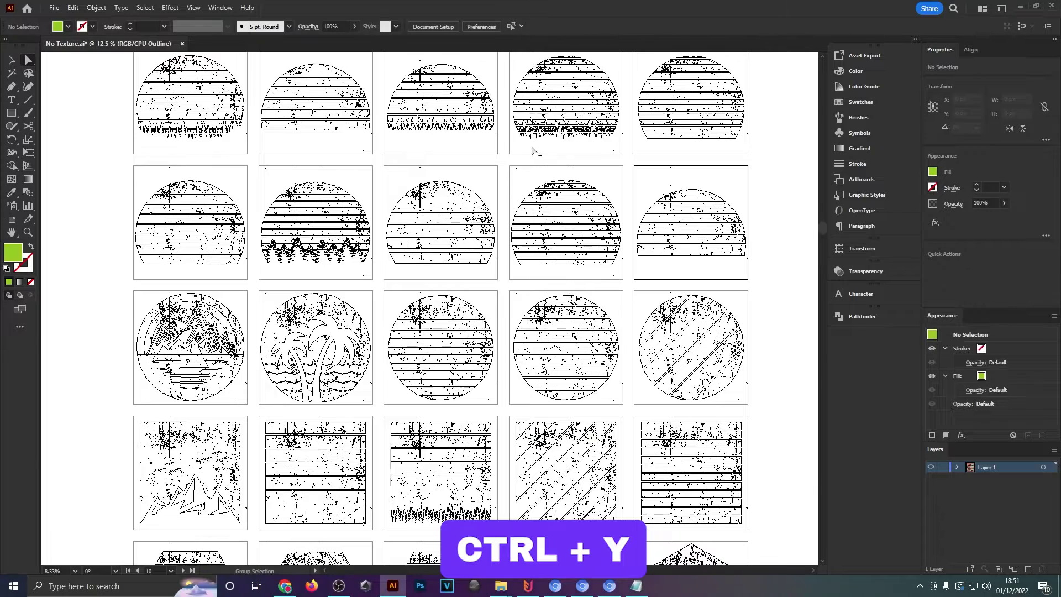
scroll(533, 147, up, 8)
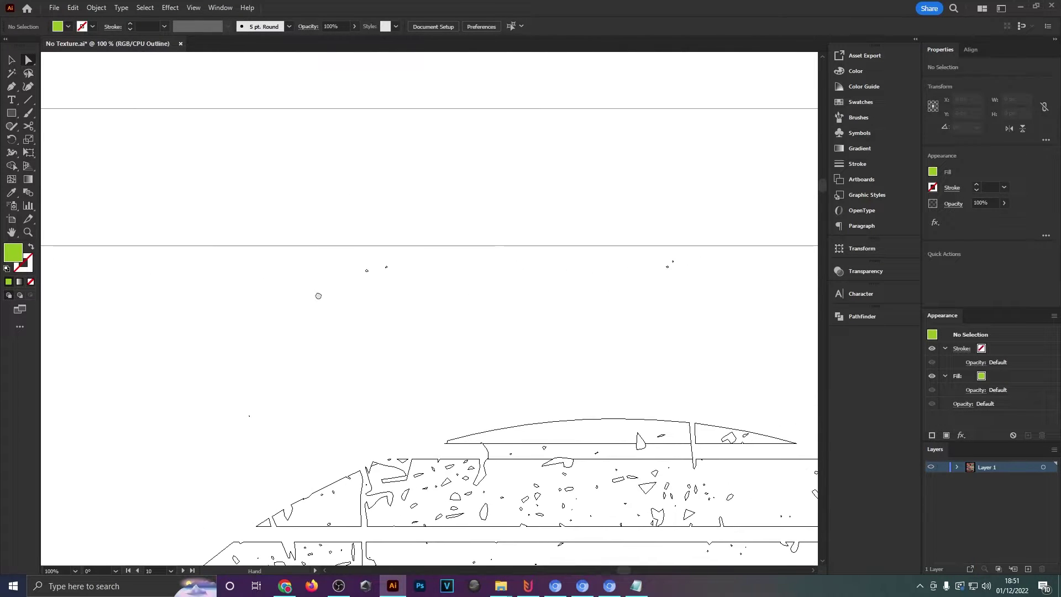
Select the two stray no-fill fragments near the artboard's upper edge, select everything with the same Fill & Stroke, and delete it.
scroll(719, 232, up, 2)
drag(684, 353, 588, 304)
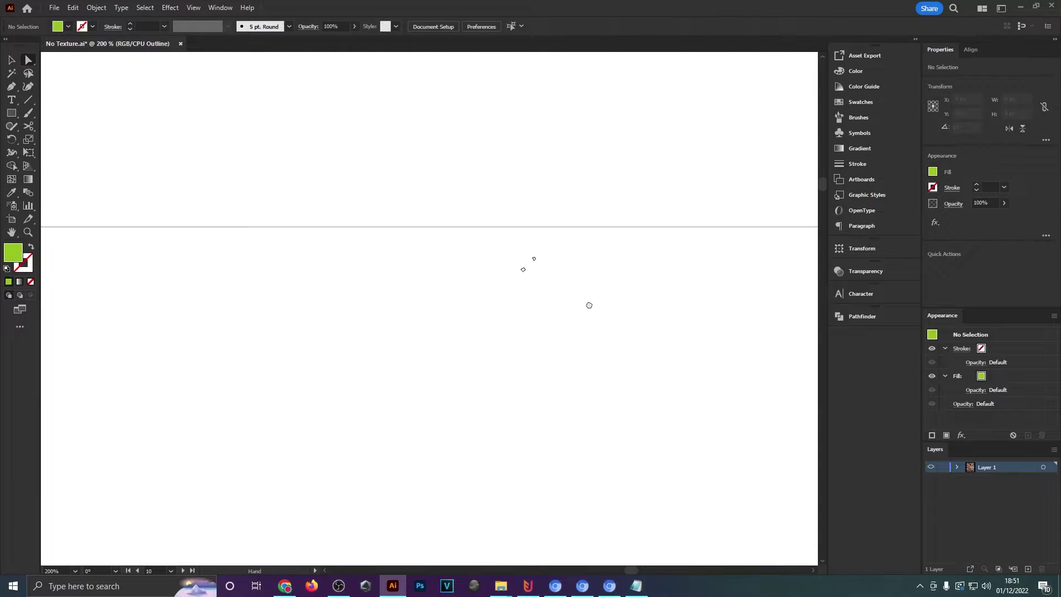
drag(487, 233, 599, 323)
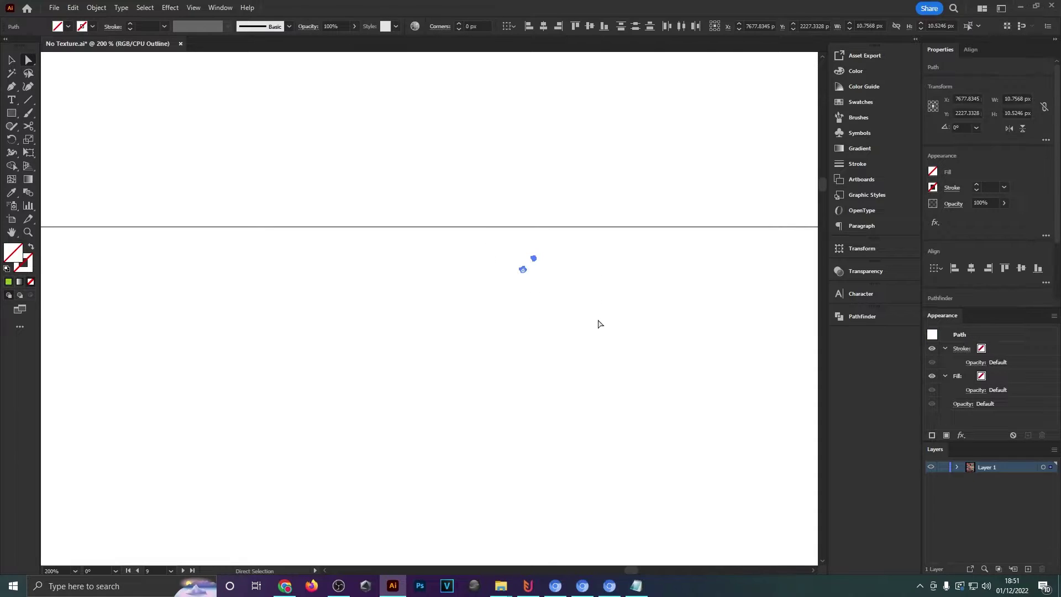
key(ctrl+y)
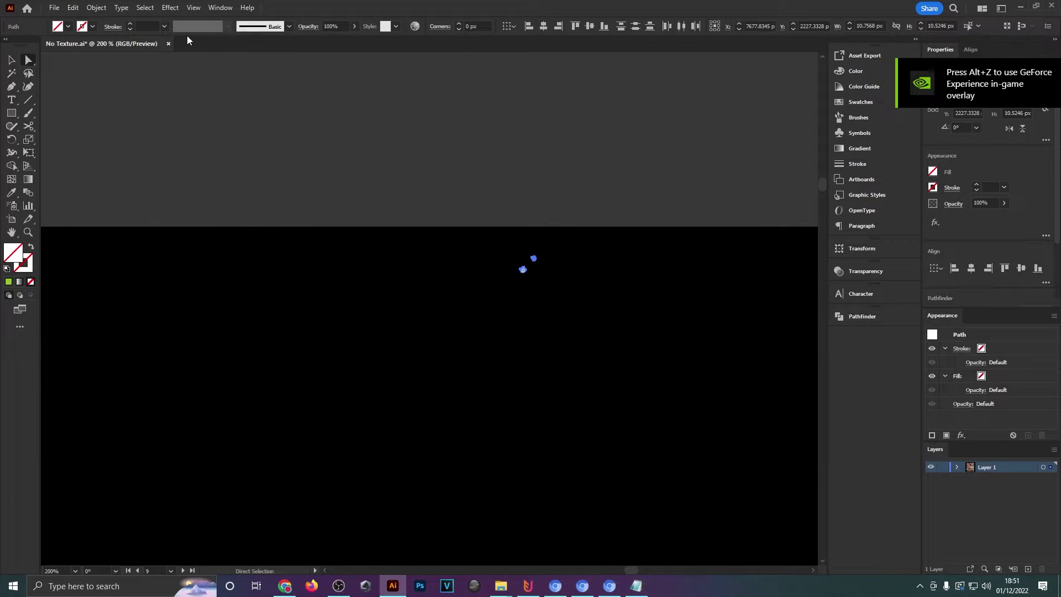
click(152, 11)
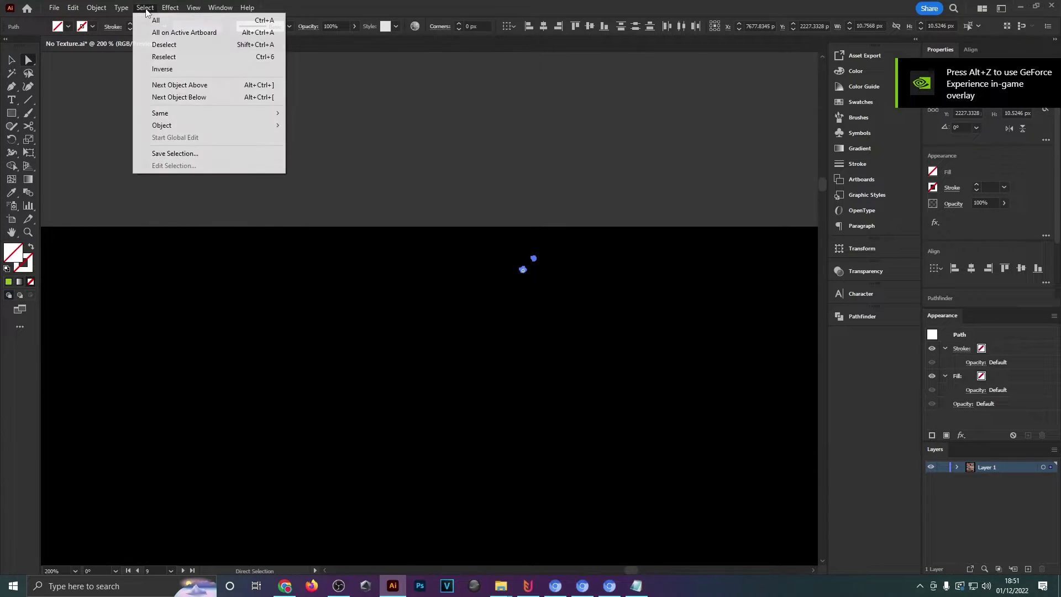
mouse_move(209, 114)
click(316, 148)
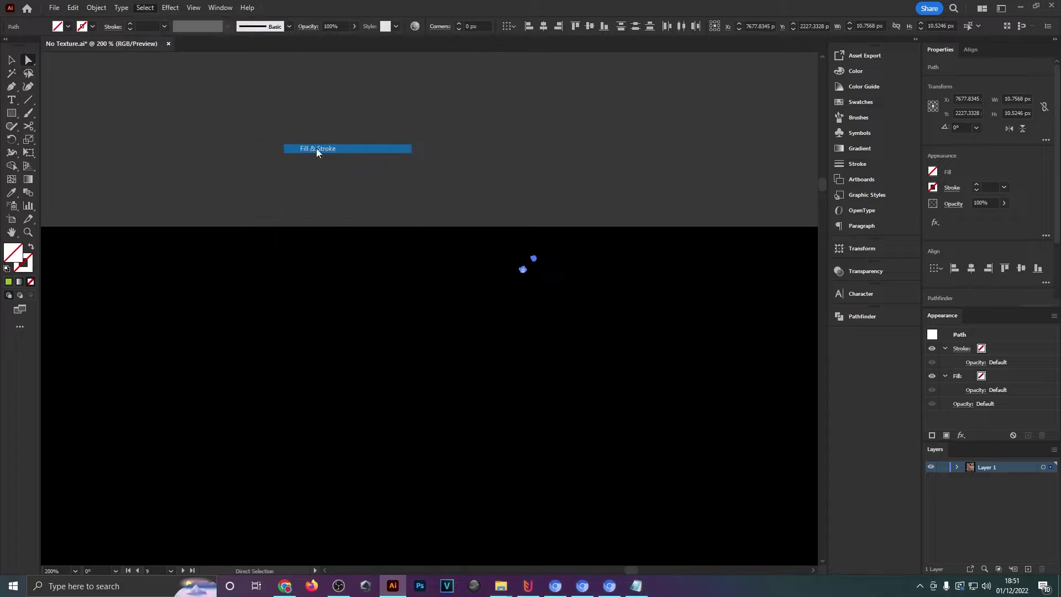
key(Delete)
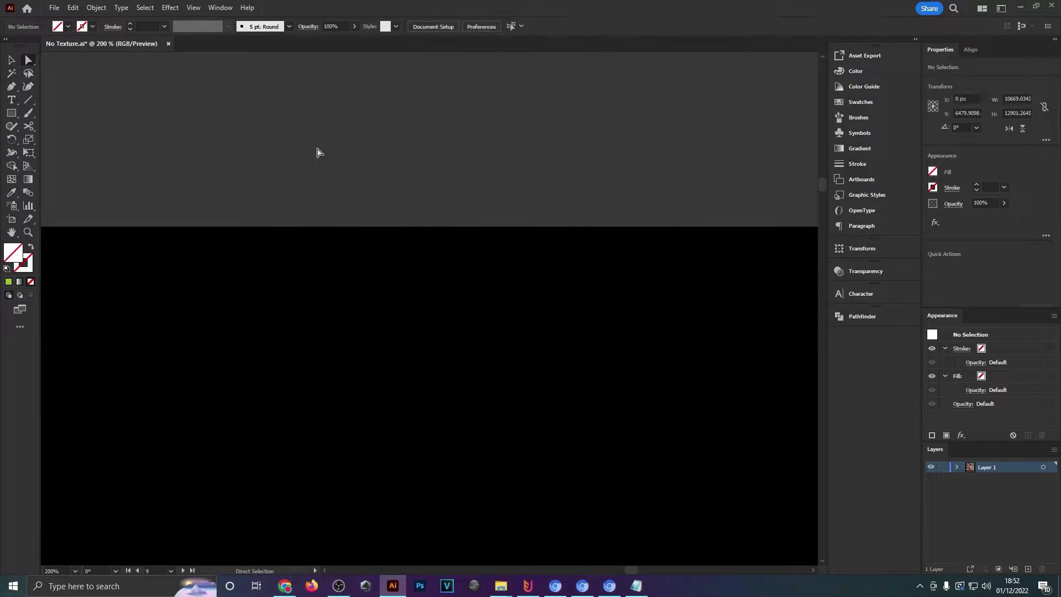
Check the full sheet of sunset designs for leftover fragments by toggling outline view.
scroll(132, 483, down, 10)
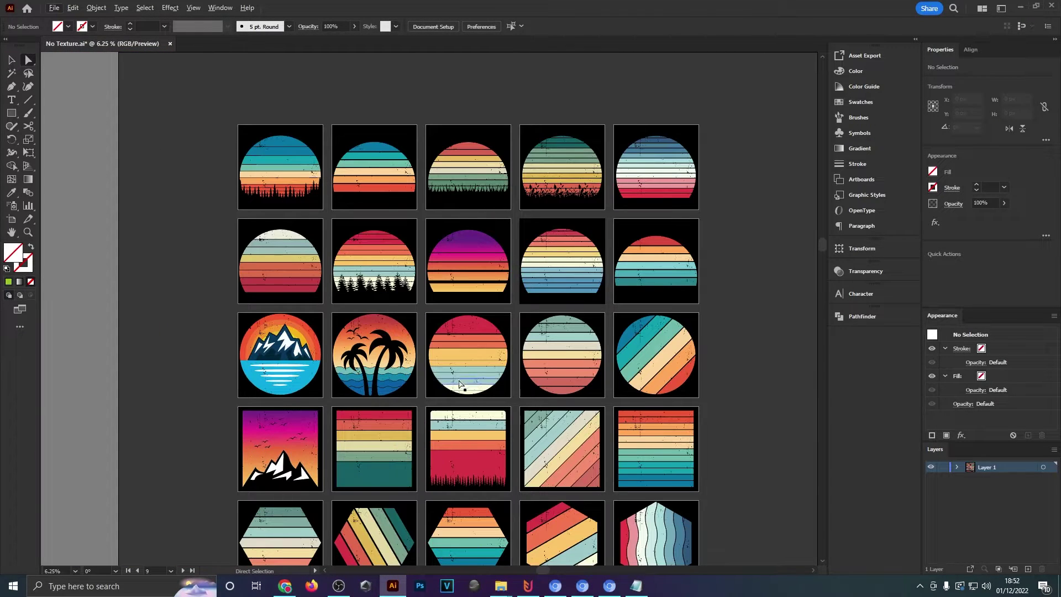
key(ctrl+y)
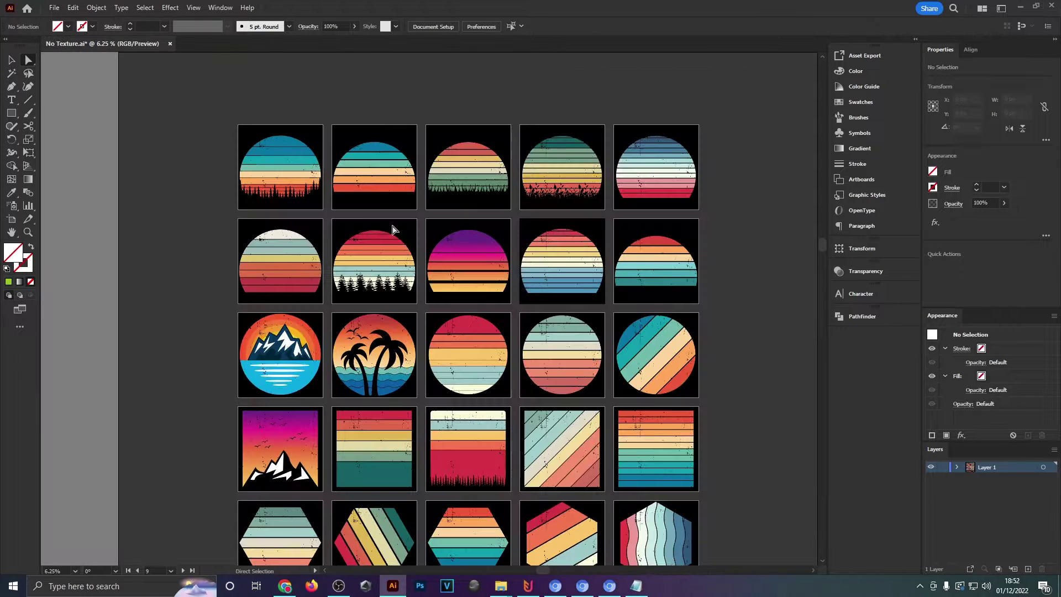
key(ctrl+y)
Shift all the sunset artwork off its black backgrounds to inspect the see-through texture cutouts, and undo the move.
click(11, 60)
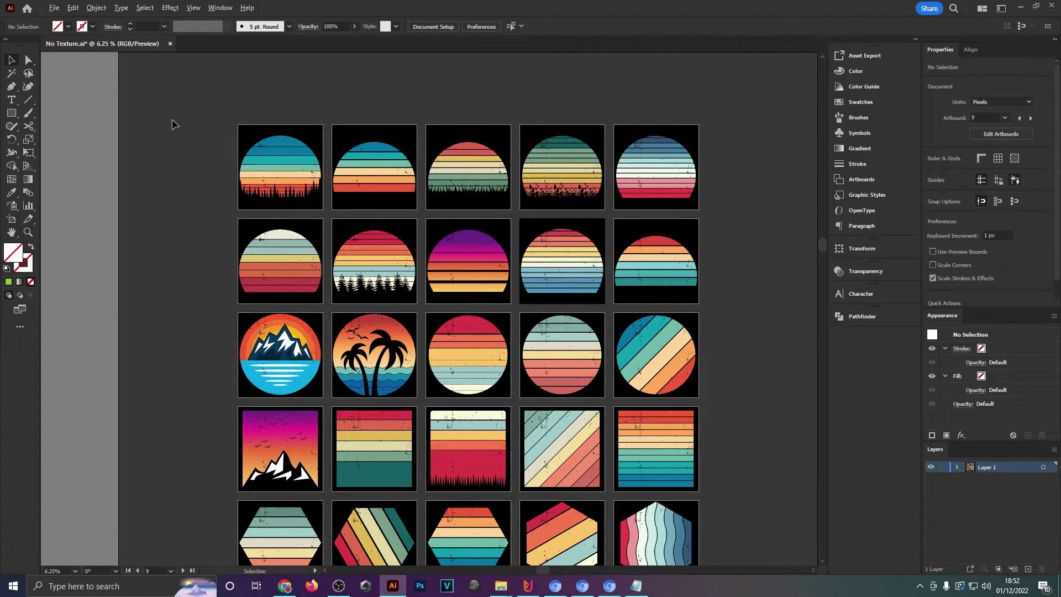
scroll(231, 124, up, 4)
drag(228, 142, 590, 452)
drag(511, 302, 258, 249)
click(286, 95)
scroll(179, 208, up, 4)
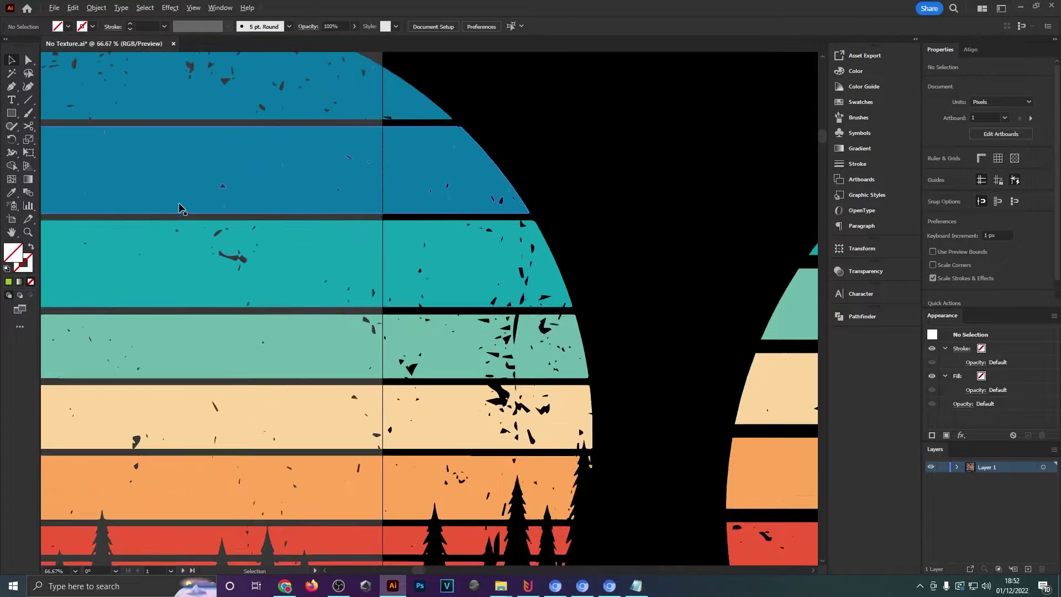
scroll(292, 270, down, 5)
scroll(291, 270, down, 7)
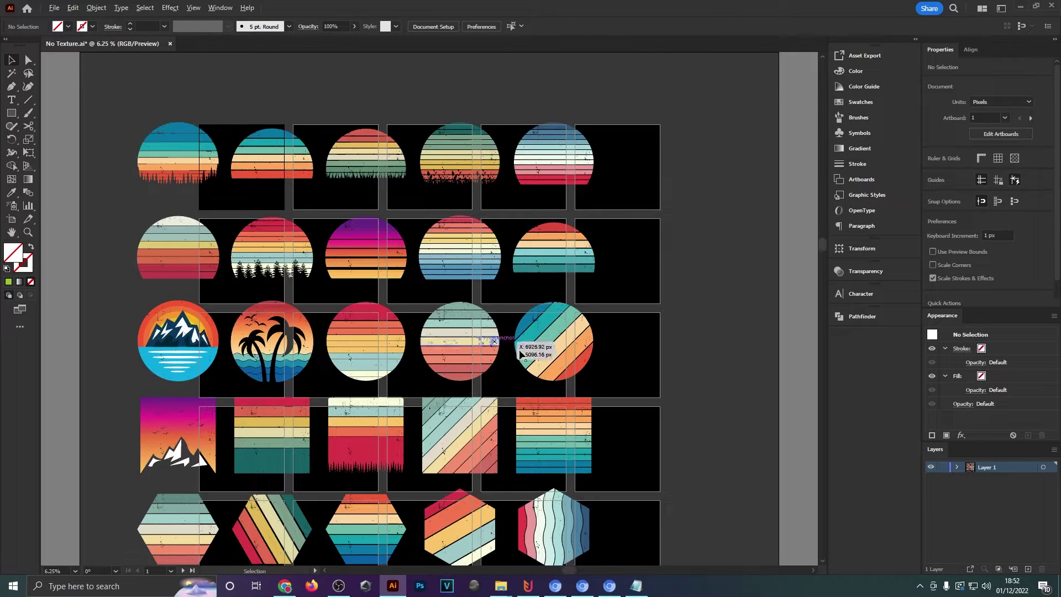
drag(676, 379, 570, 302)
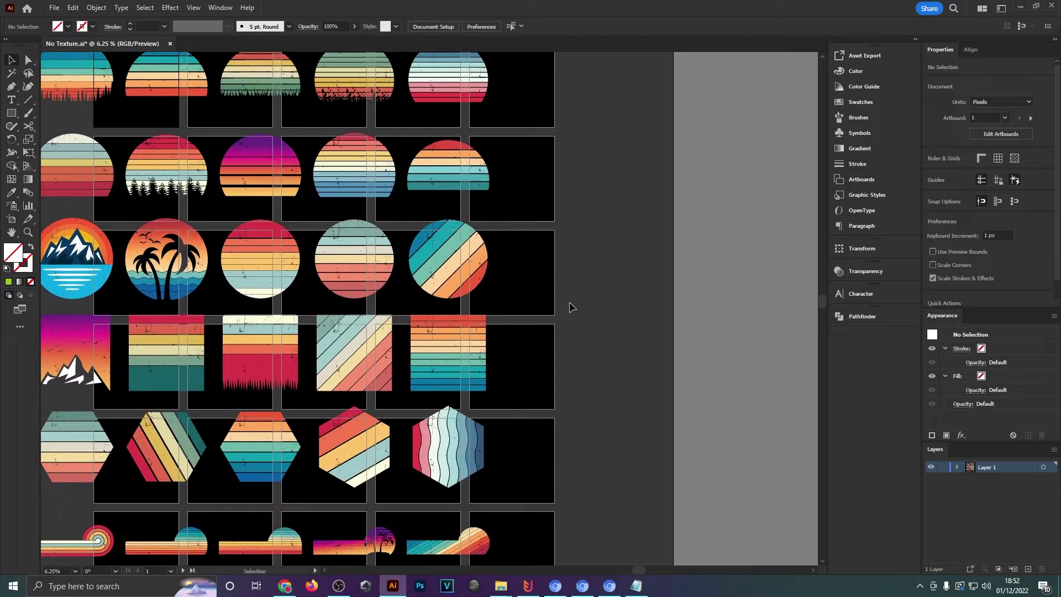
key(ctrl+z)
click(612, 257)
drag(528, 203, 598, 277)
drag(623, 405, 632, 315)
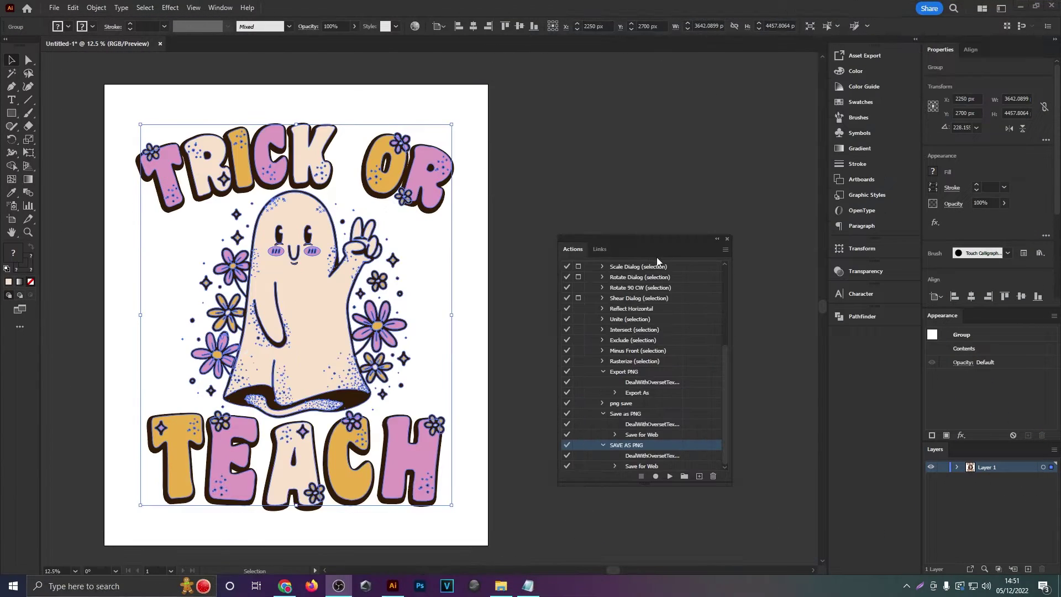
Find where the Actions panel is shown or hidden in the program's list of panels.
drag(613, 237, 615, 239)
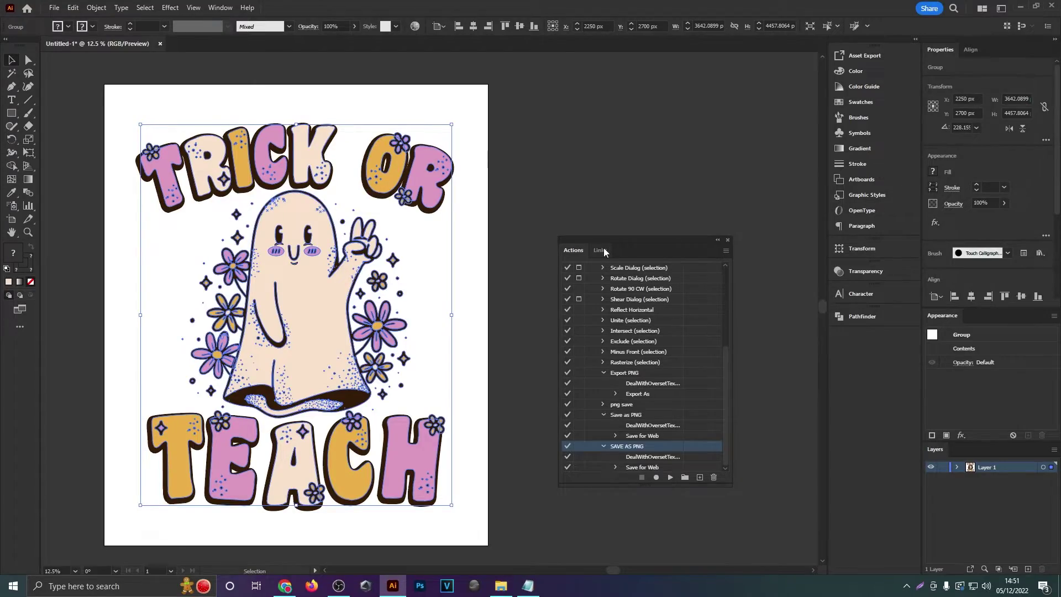
click(220, 7)
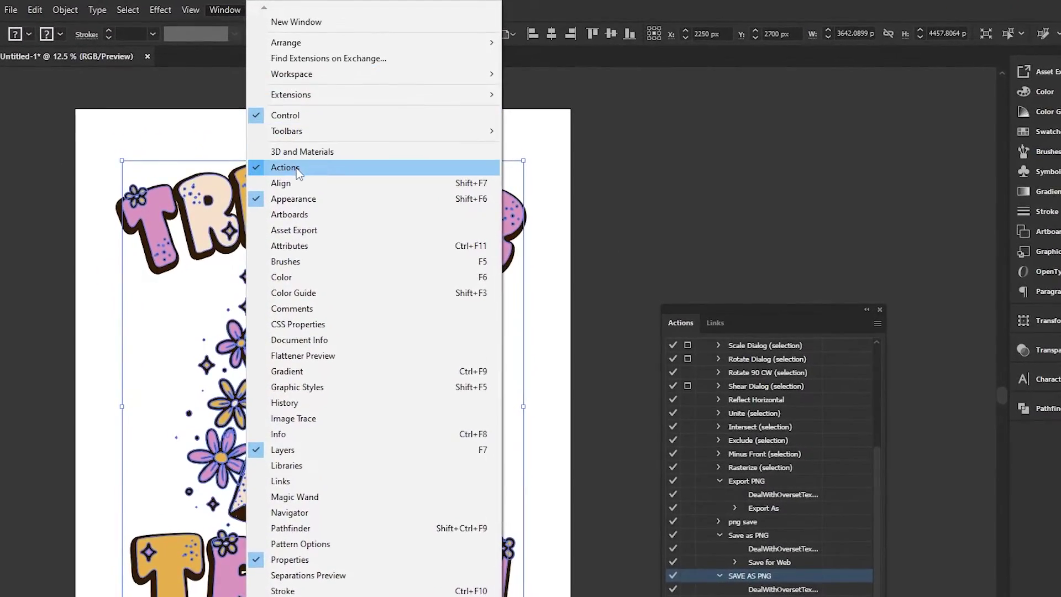
click(771, 304)
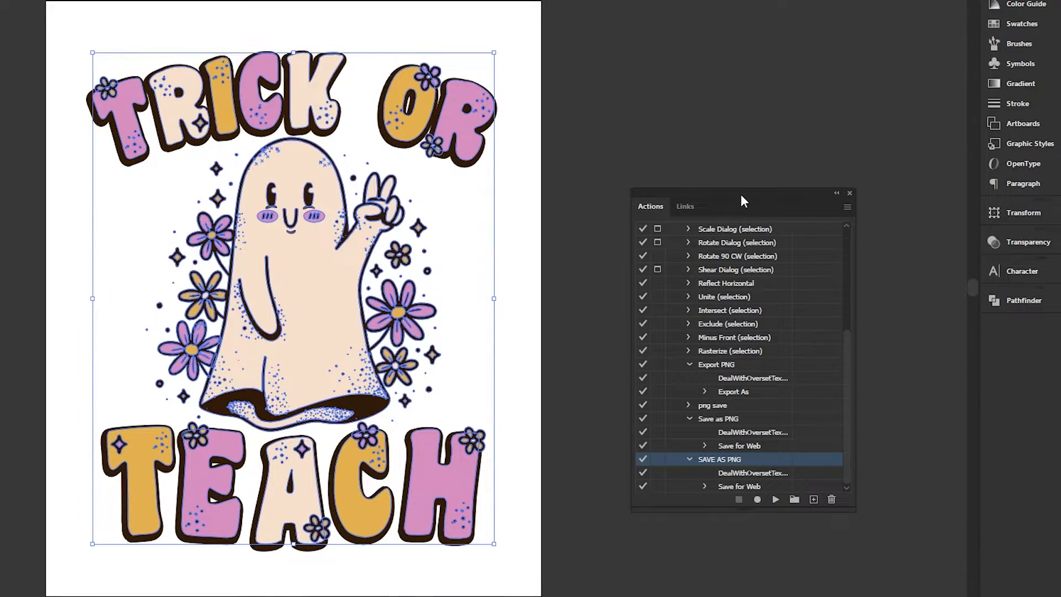
Move the Trick or Teach ghost design off-centre, then centre it horizontally and vertically on the artboard.
click(522, 136)
drag(287, 110, 243, 59)
click(491, 130)
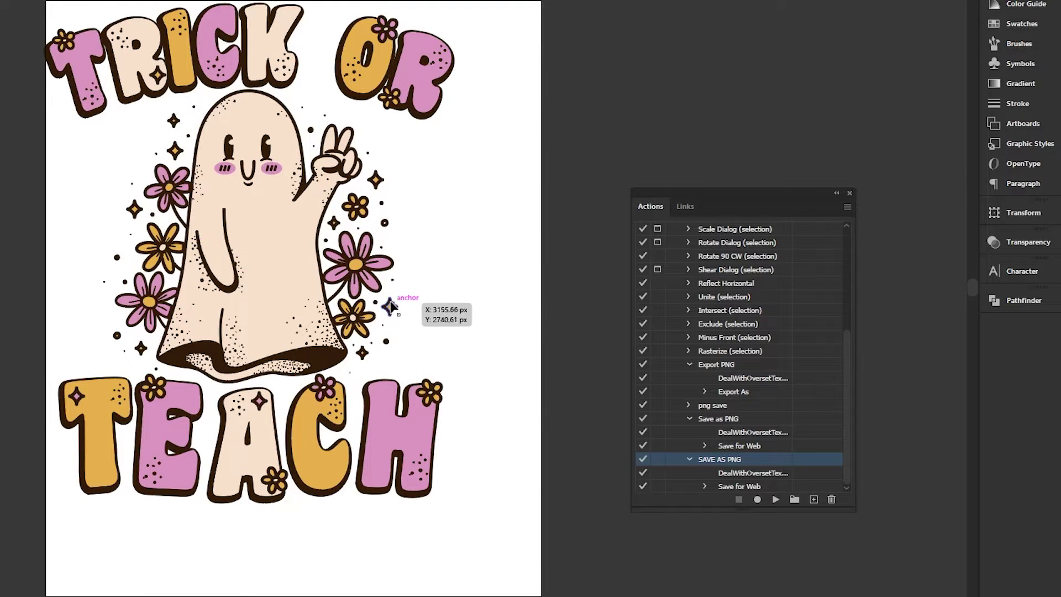
click(319, 267)
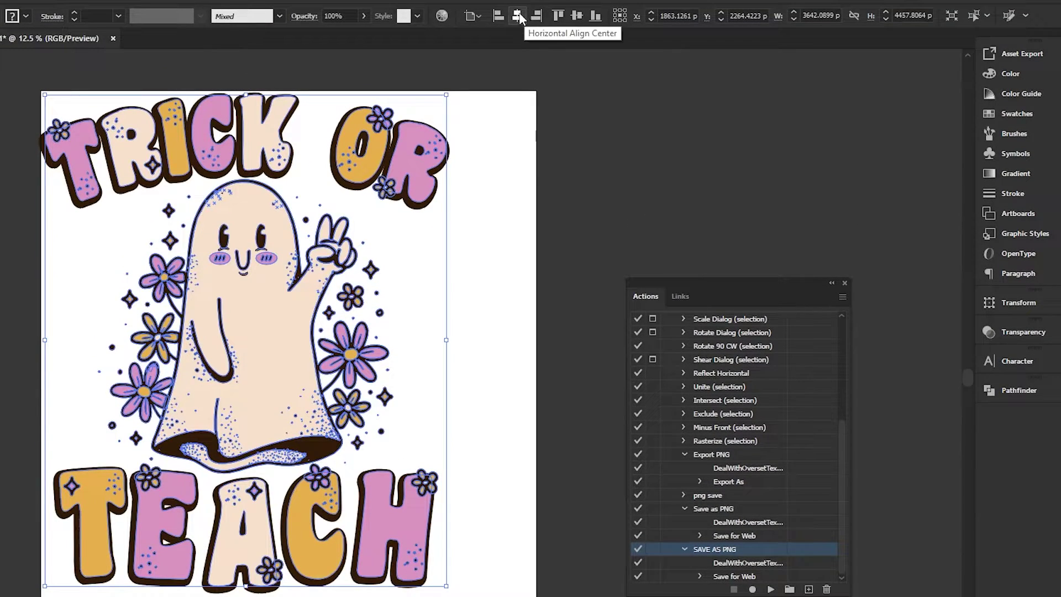
click(518, 17)
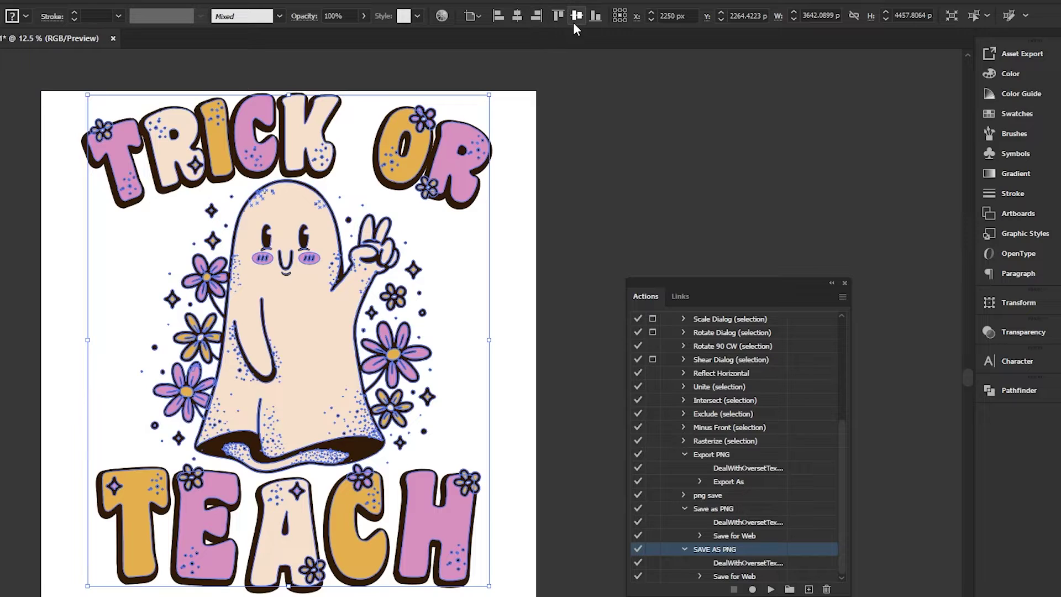
click(576, 17)
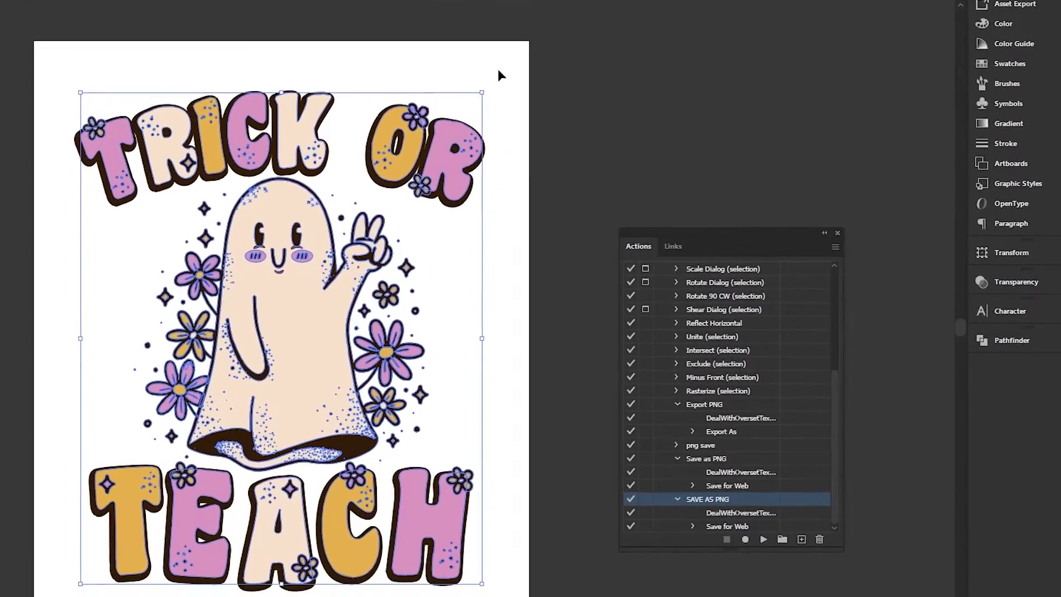
Move the ghost design off-centre and set up a new action named Align Center in Default Actions with function key F7.
click(486, 225)
drag(310, 281, 282, 242)
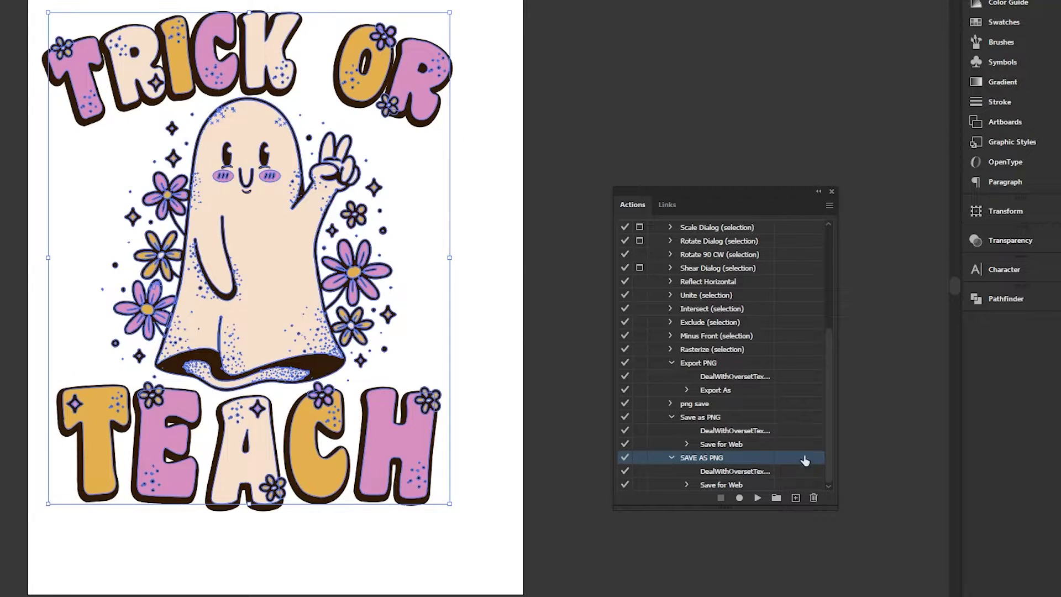
click(795, 499)
text(Align Center)
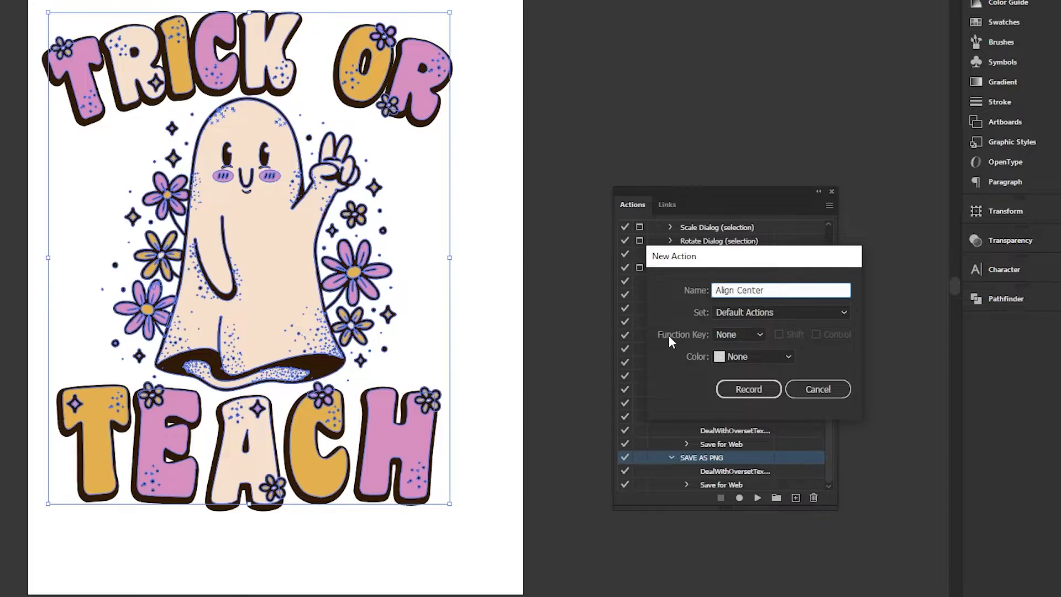
click(729, 337)
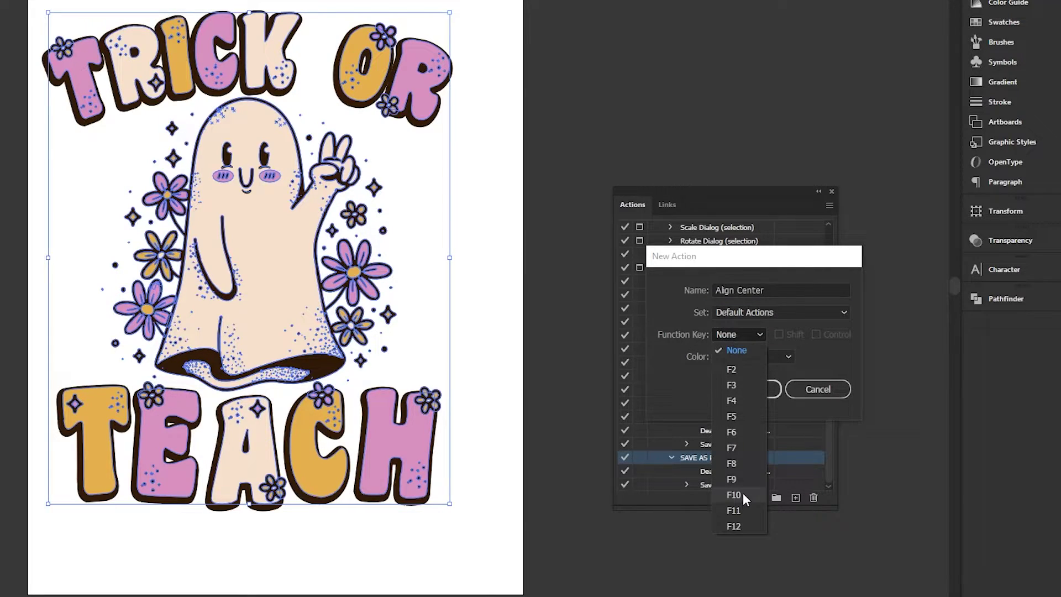
click(750, 450)
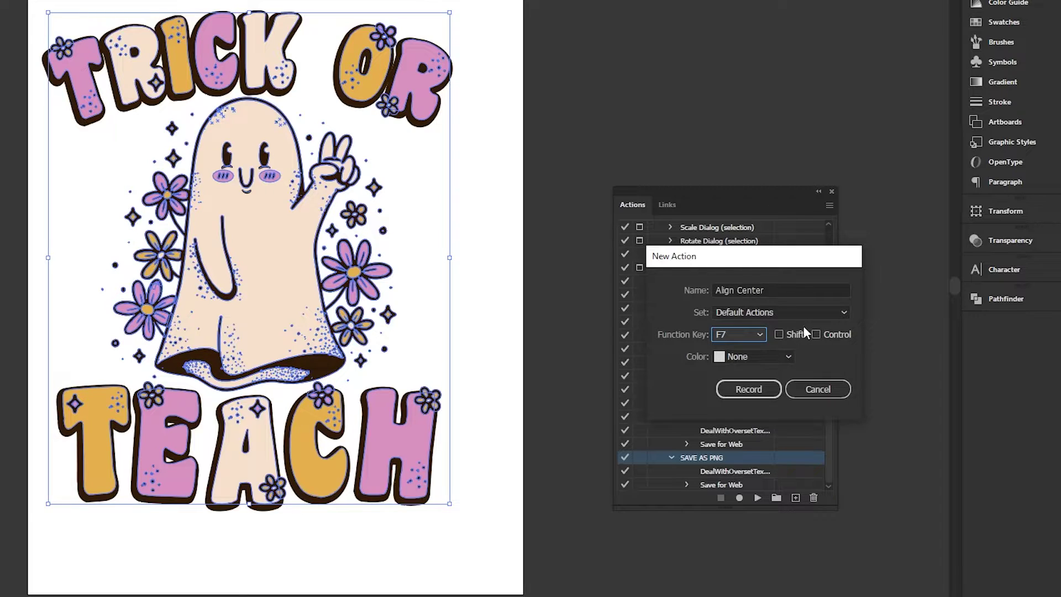
Record the design's horizontal and vertical centre alignment into the Align Center action and stop recording.
drag(783, 262, 813, 266)
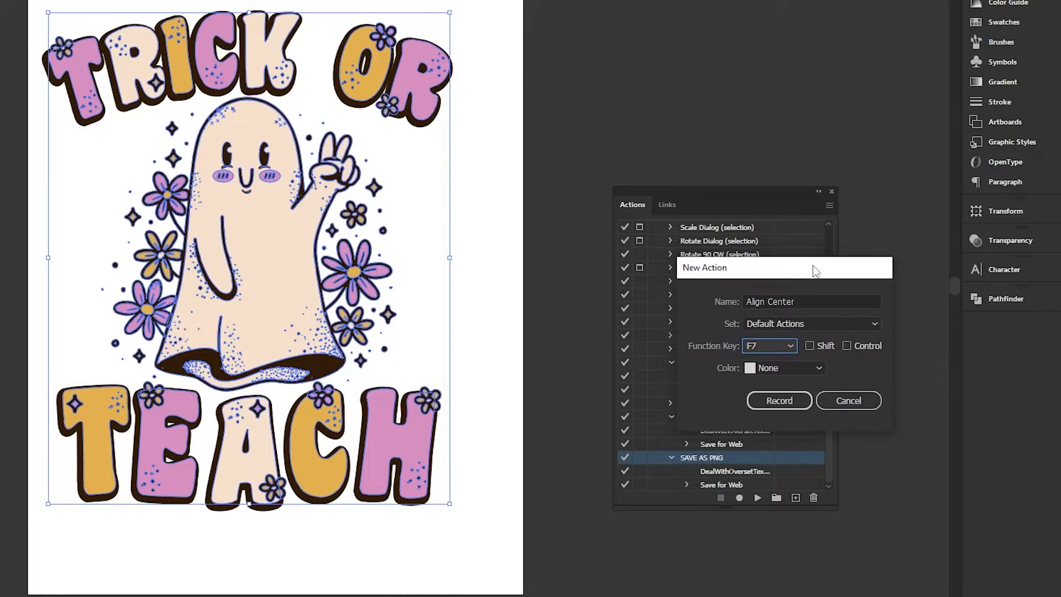
click(779, 400)
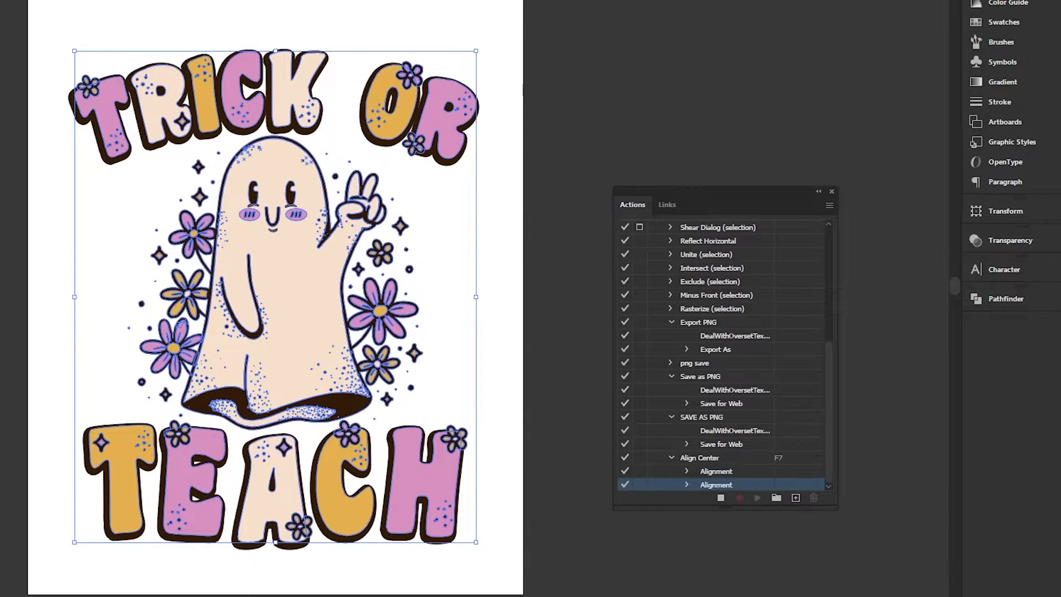
click(722, 501)
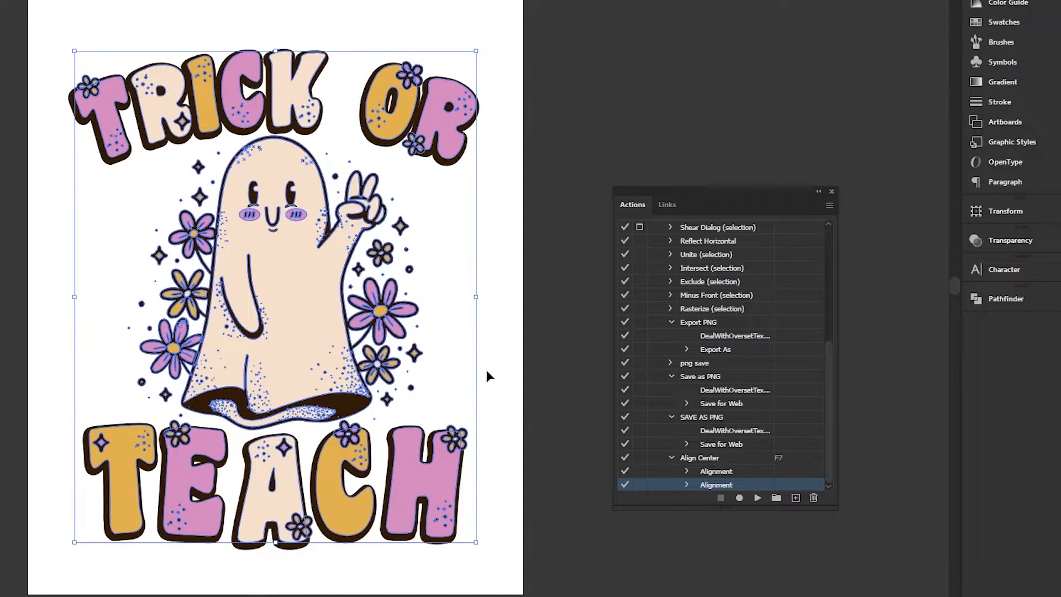
Move the ghost design partly off the artboard and run the Align Center action to re-centre it.
scroll(487, 370, down, 1)
drag(374, 348, 289, 244)
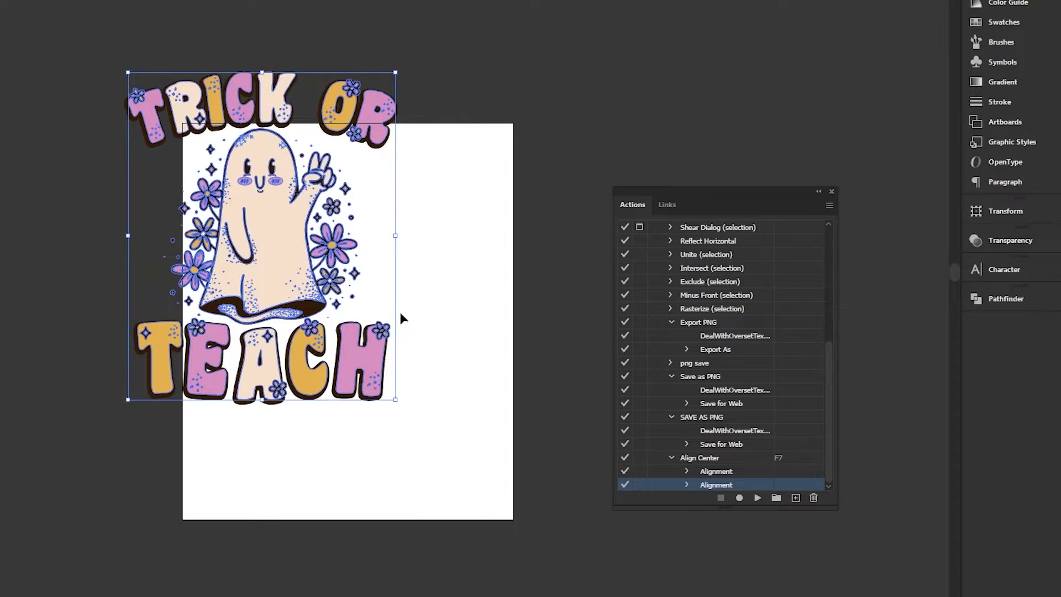
key(F7)
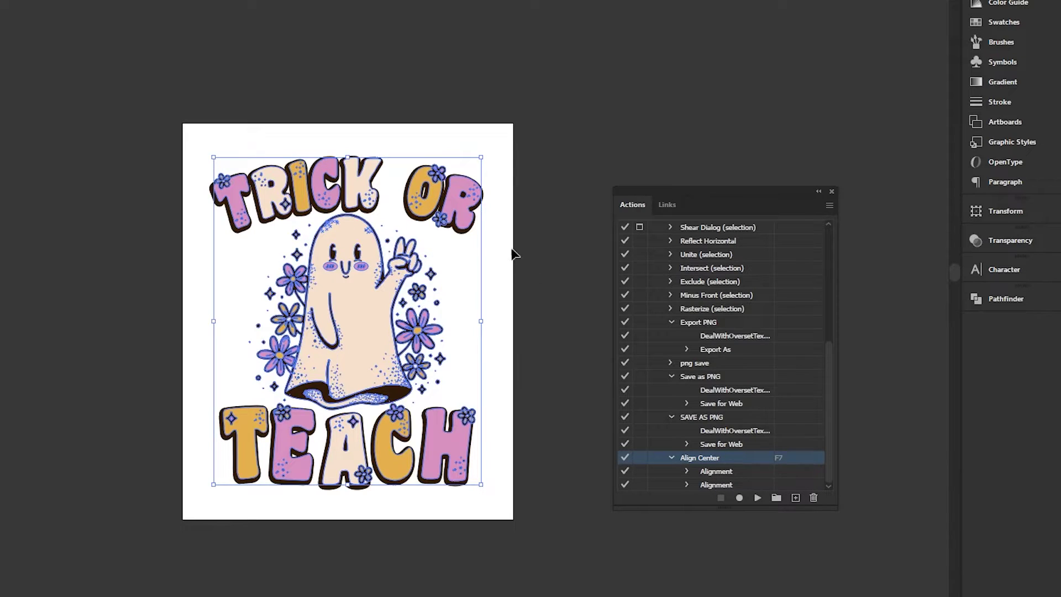
click(495, 248)
scroll(403, 310, up, 2)
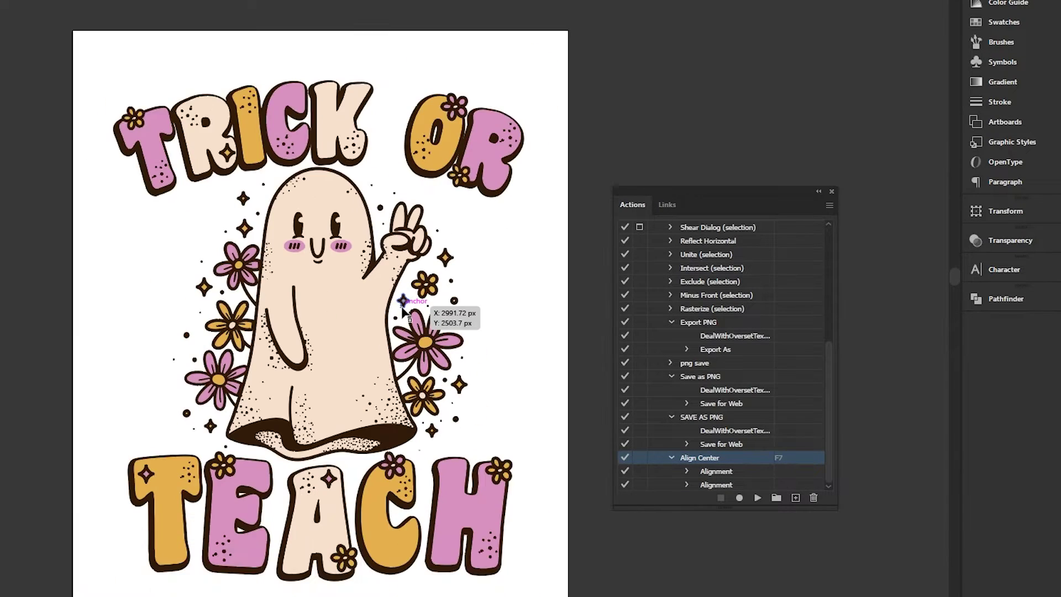
scroll(407, 313, down, 2)
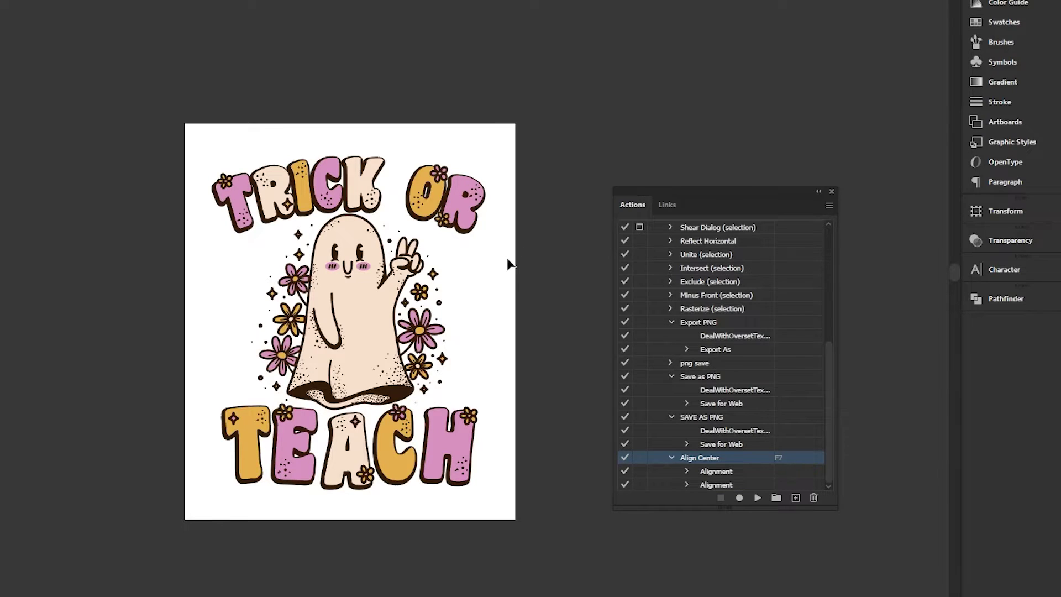
Open the Variables panel and arrange it above the Actions panel beside the ghost design.
drag(829, 355, 831, 318)
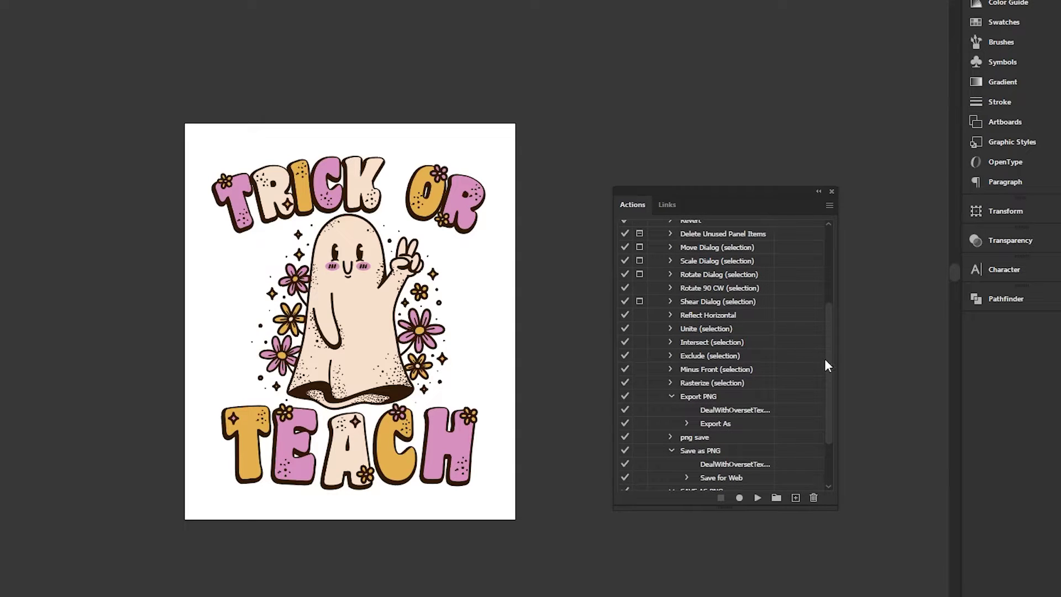
scroll(815, 444, down, 3)
drag(764, 192, 765, 259)
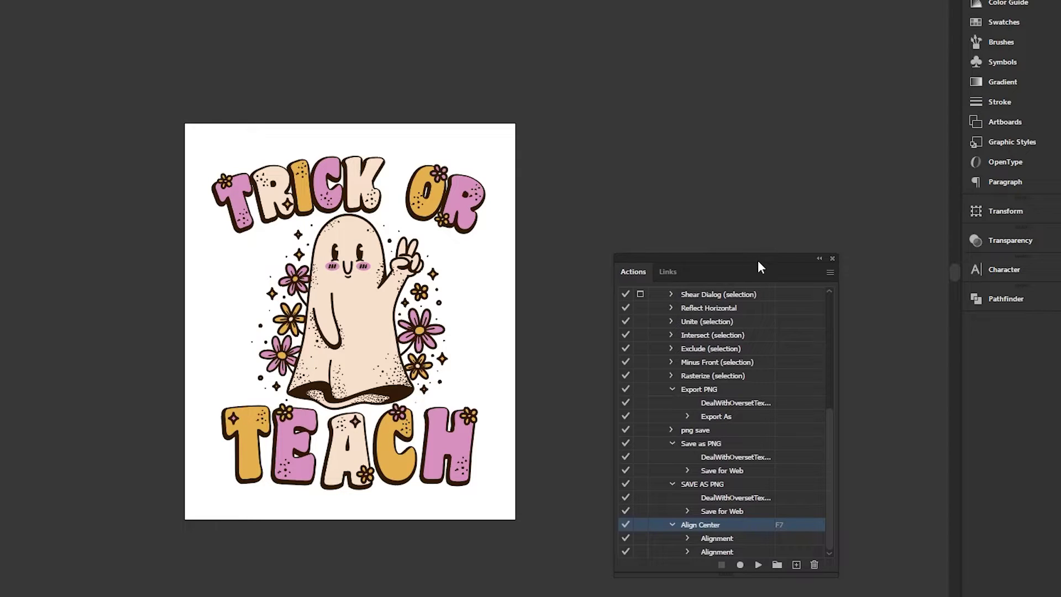
click(174, 8)
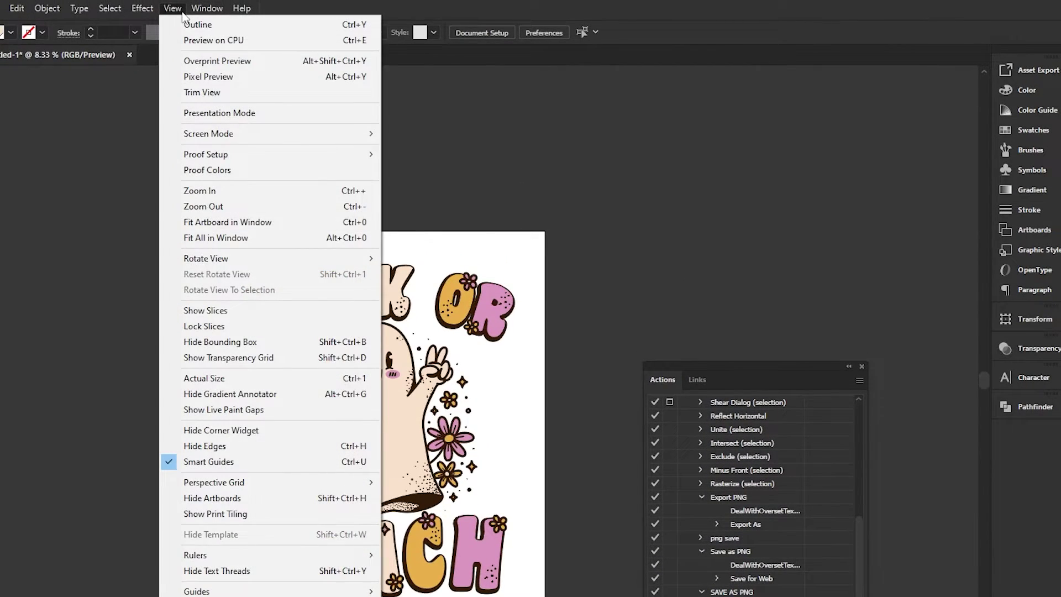
mouse_move(201, 11)
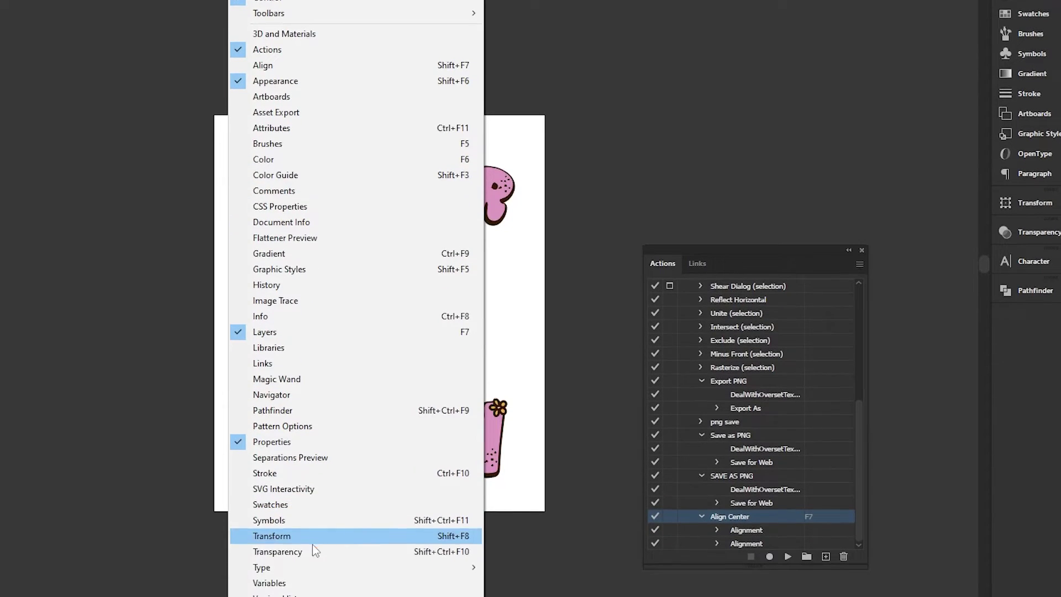
click(296, 584)
drag(899, 24, 777, 27)
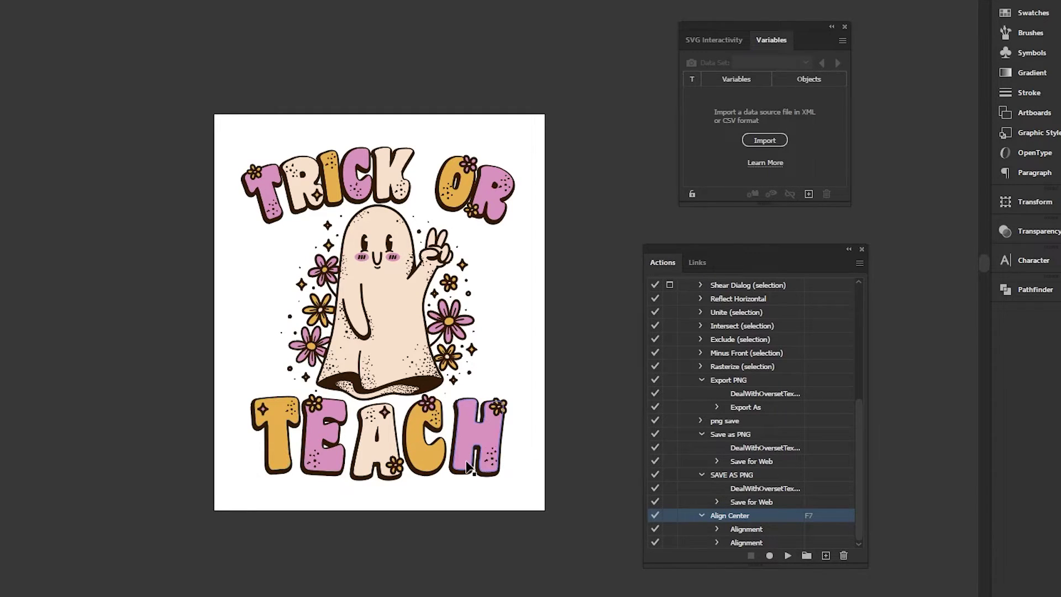
scroll(467, 467, up, 2)
drag(551, 285, 544, 325)
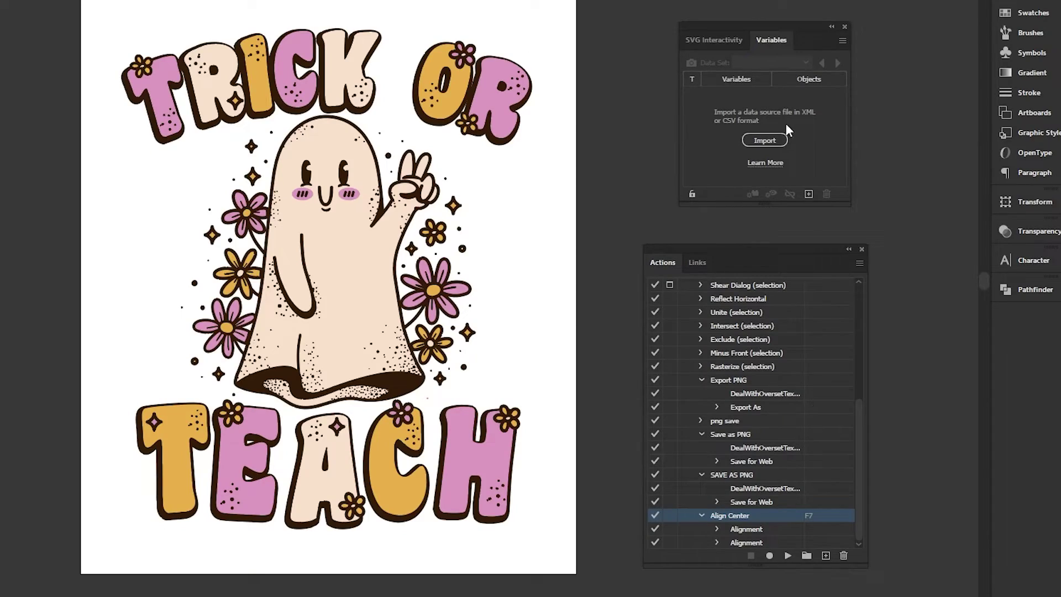
mouse_move(764, 29)
mouse_down()
mouse_move(753, 33)
mouse_move(757, 48)
mouse_up()
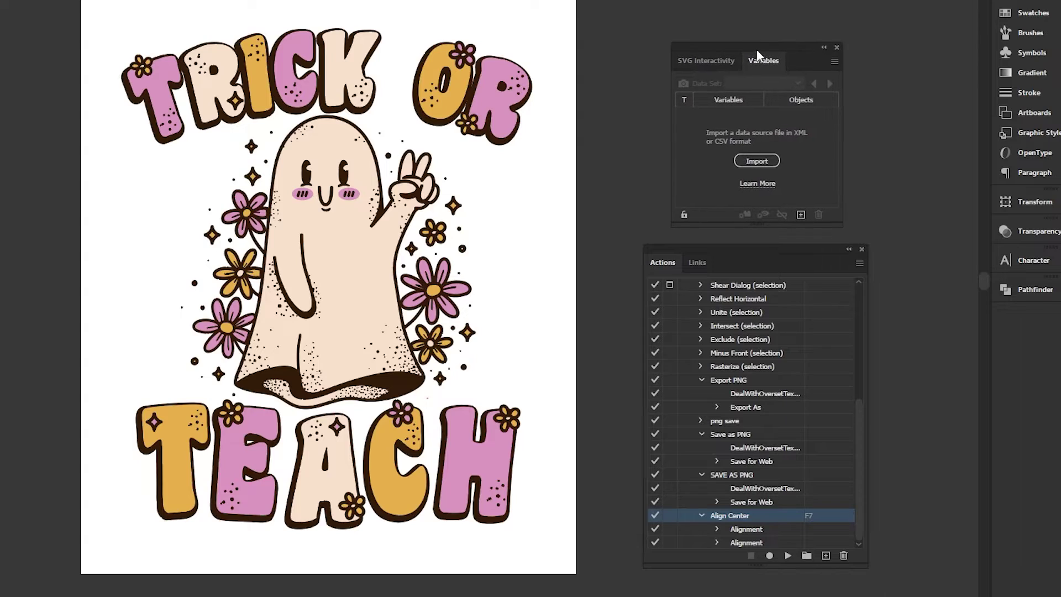
drag(808, 250, 807, 247)
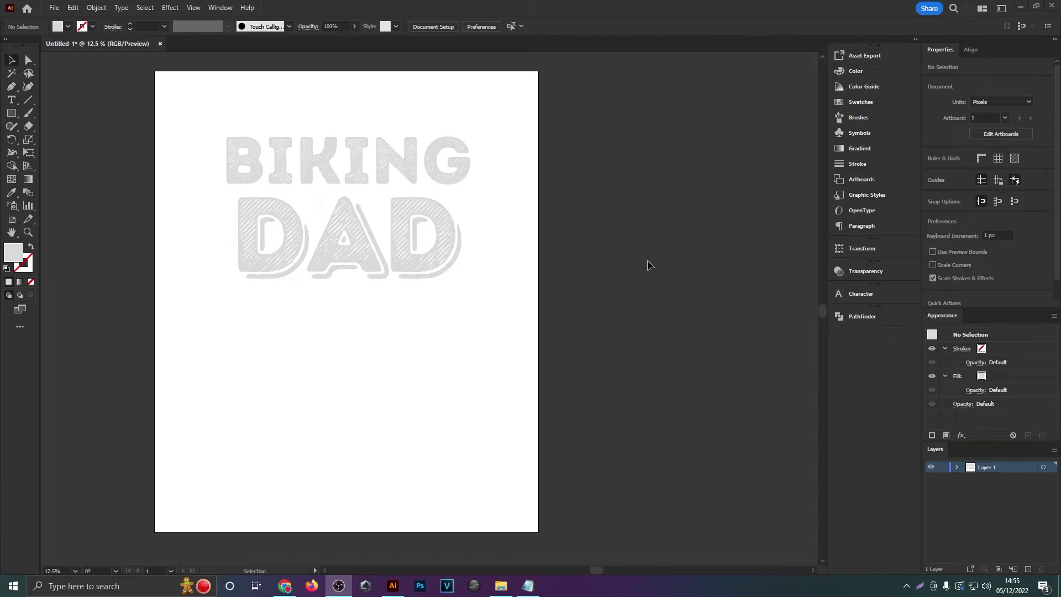
Fill the BIKING and DAD text lines with the lightest off-white grey swatch.
scroll(308, 171, up, 2)
scroll(721, 286, down, 1)
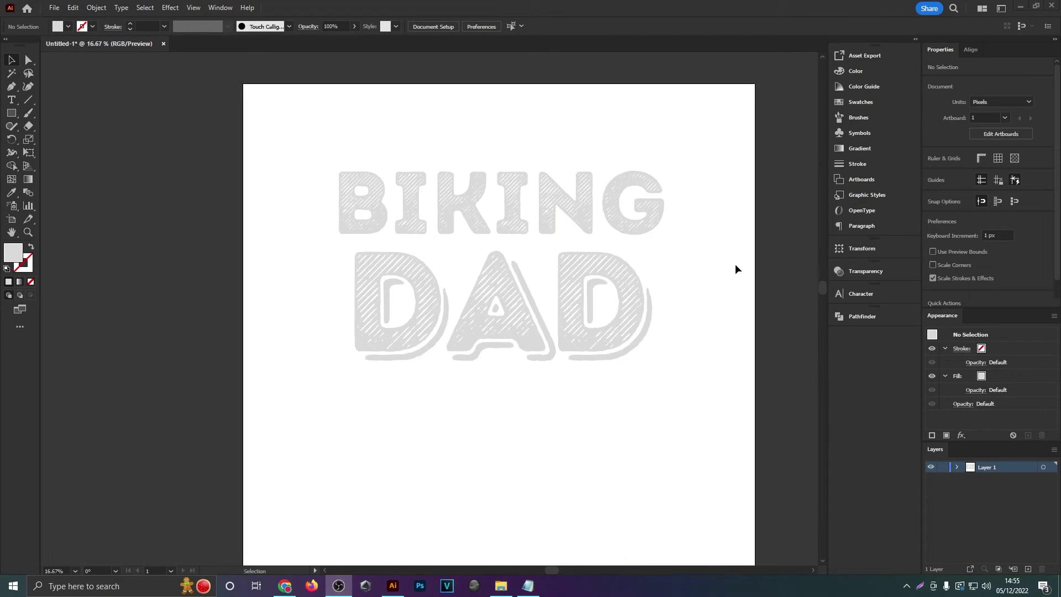
drag(771, 234, 593, 237)
drag(182, 147, 441, 324)
mouse_move(441, 324)
mouse_down()
mouse_move(417, 309)
mouse_move(442, 323)
mouse_up()
scroll(443, 323, down, 1)
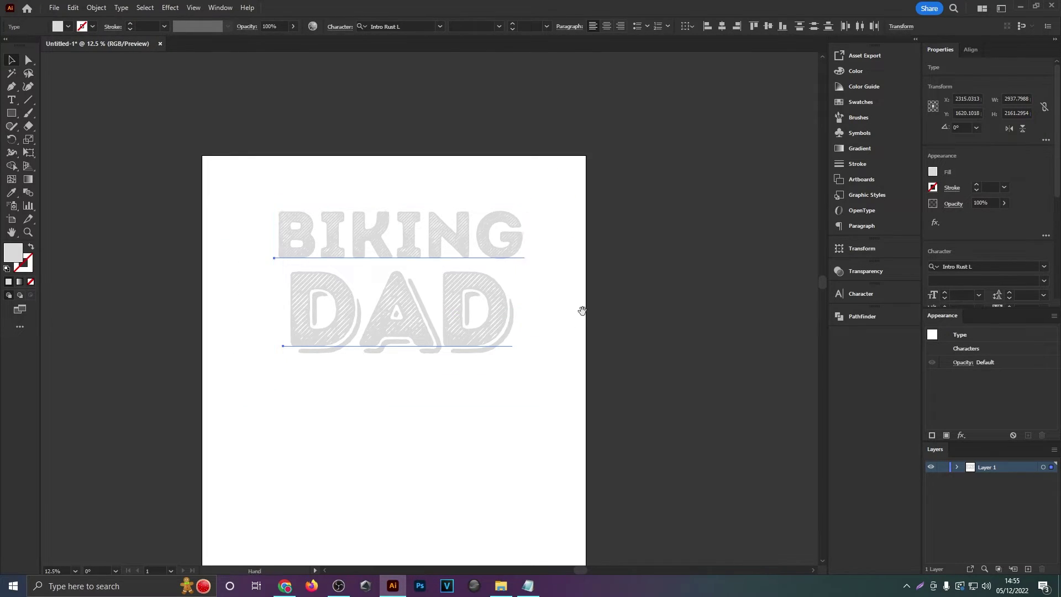
scroll(580, 308, right, 1)
click(68, 27)
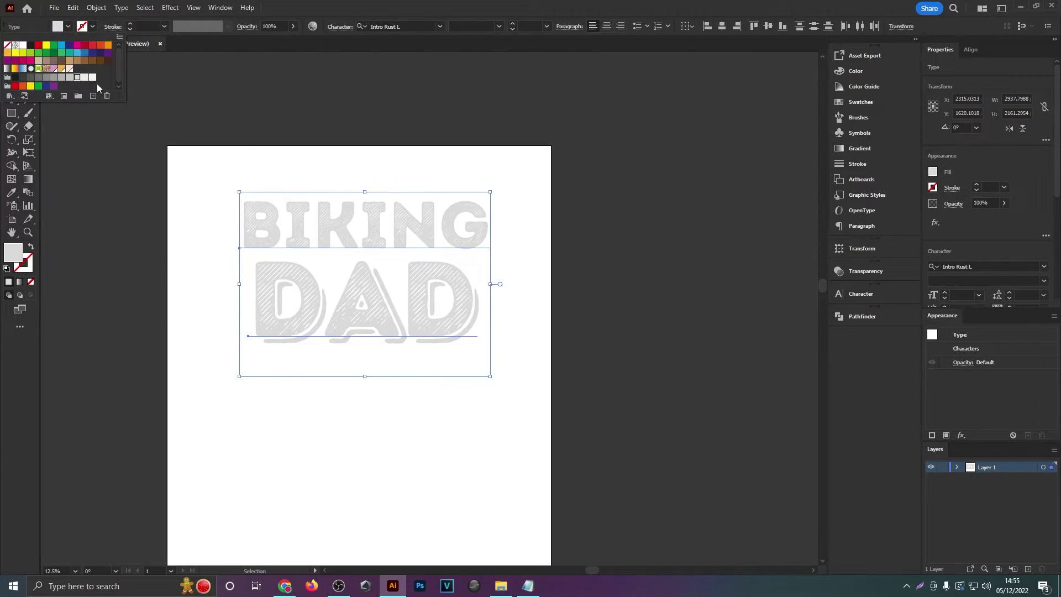
click(85, 78)
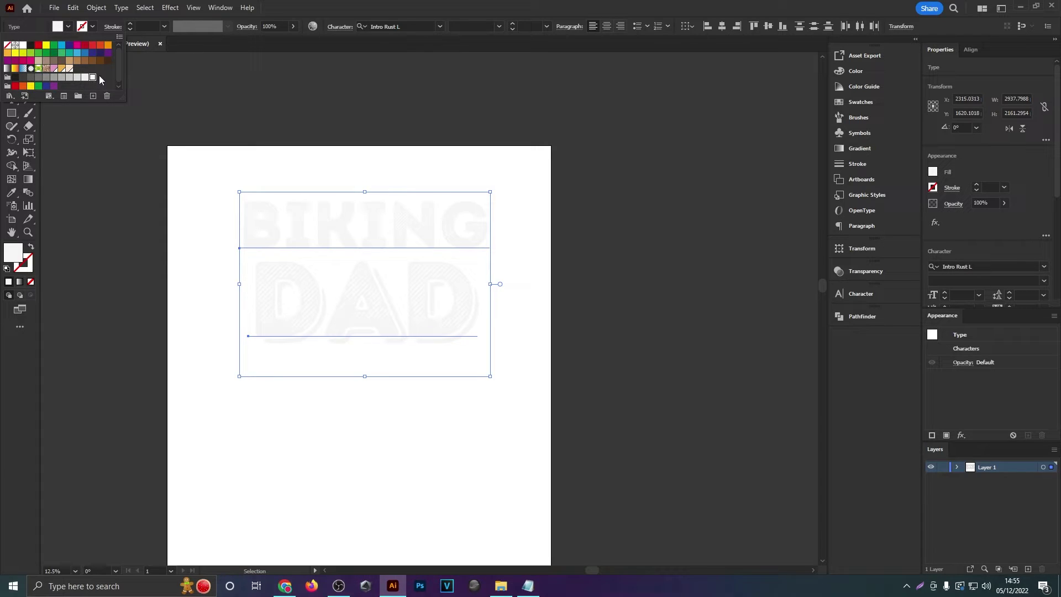
click(322, 96)
Draw a black 4500 x 5400 px rectangle over the whole artboard and send it behind the text.
key(space)
drag(511, 182, 455, 131)
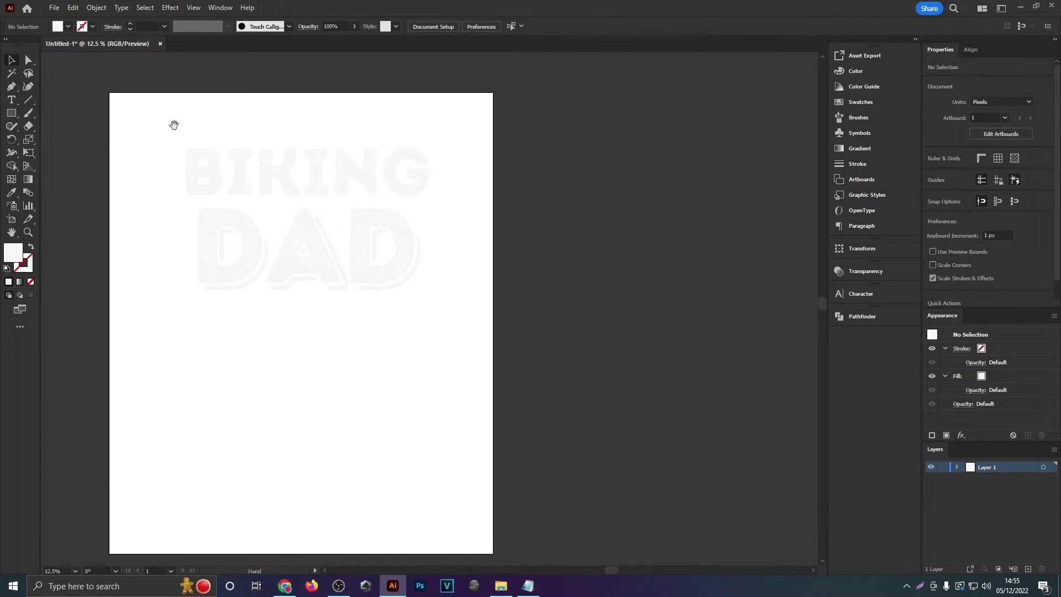
click(11, 113)
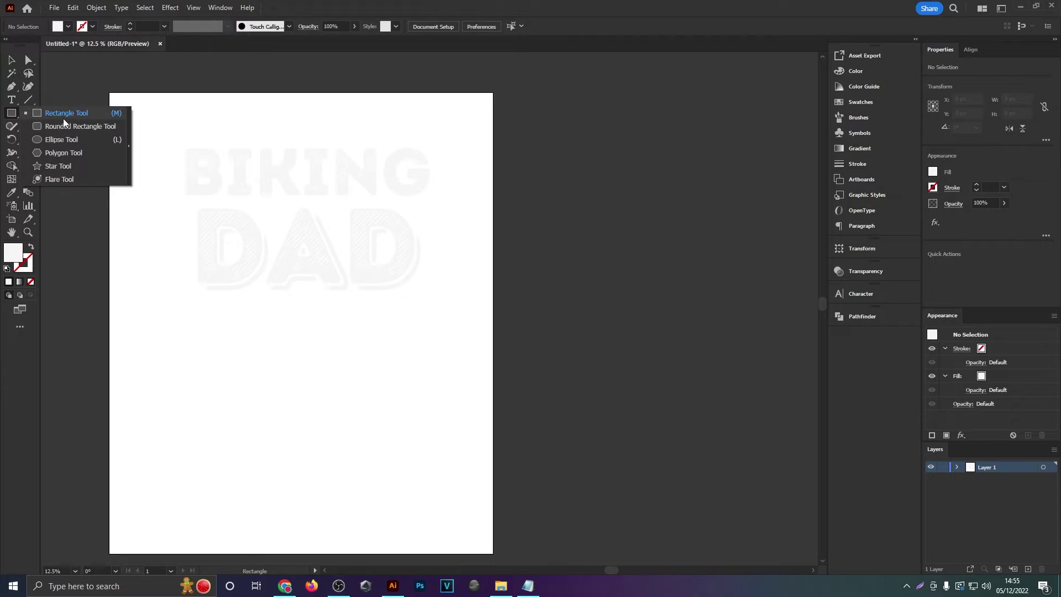
click(64, 117)
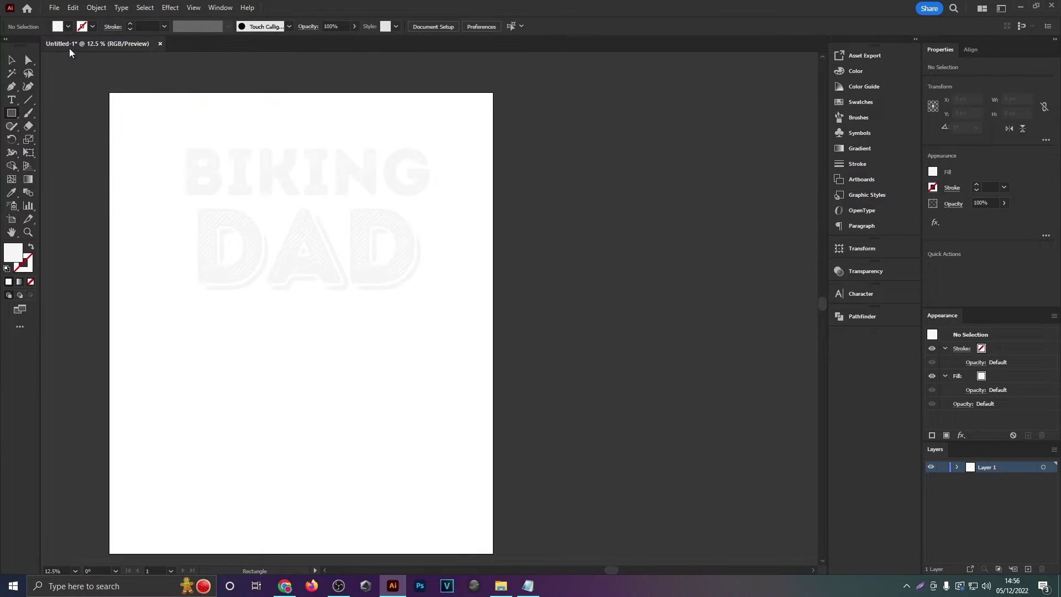
click(58, 27)
click(30, 44)
click(381, 3)
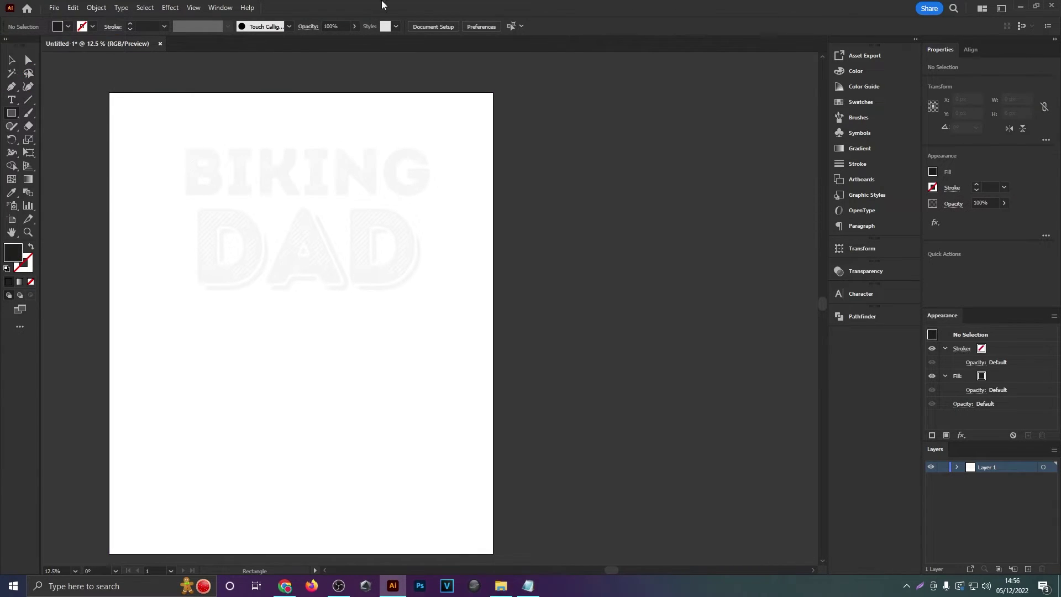
drag(110, 92, 493, 517)
key(ctrl+shift+bracketleft)
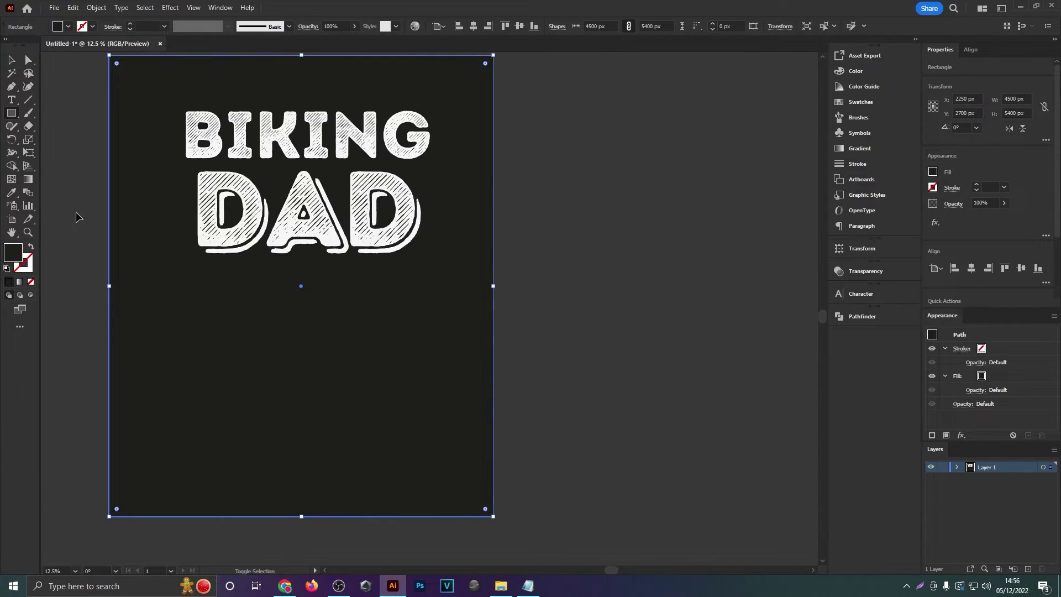
key(ctrl+shift+a)
Reposition the BIKING and DAD text lines lower on the dark background.
click(12, 59)
drag(303, 150, 290, 196)
click(290, 196)
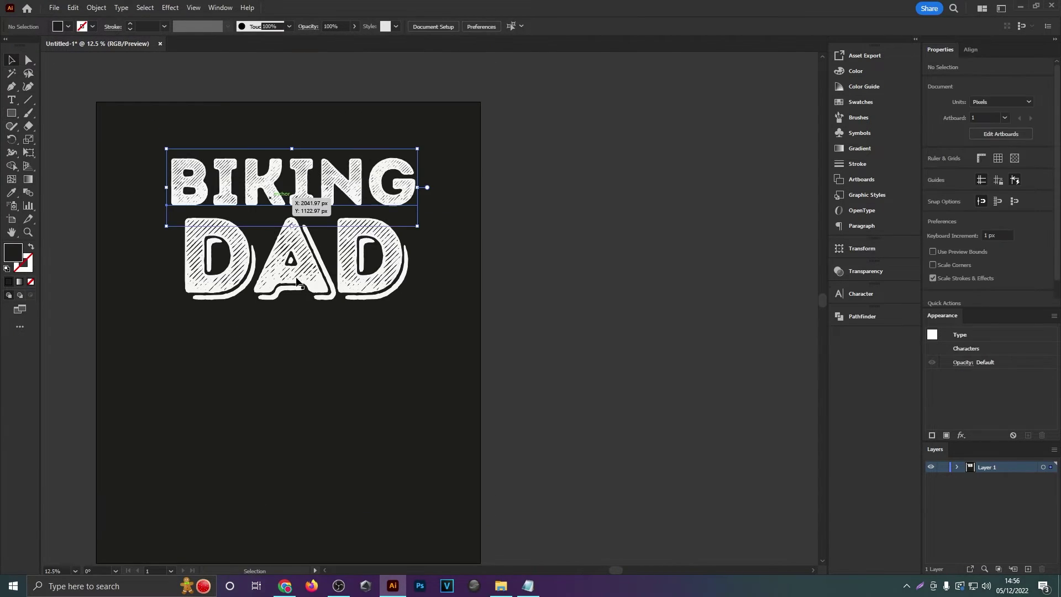
drag(306, 263, 287, 293)
drag(313, 193, 305, 213)
drag(290, 287, 303, 279)
drag(302, 214, 307, 216)
click(509, 234)
drag(459, 208, 495, 214)
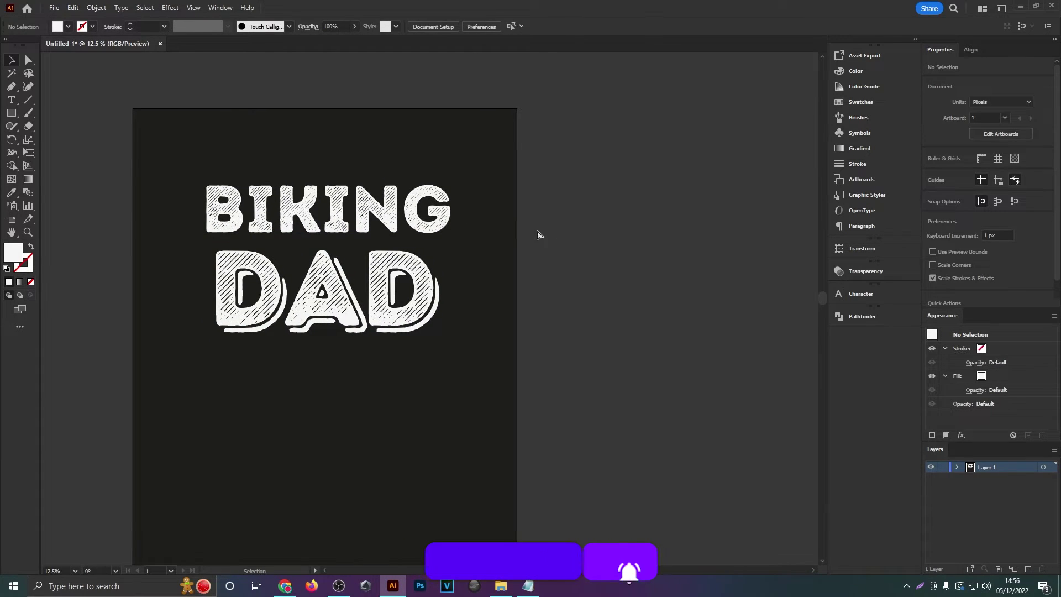
Select the dark background rectangle, undo its accidental shift and lock it in place.
click(487, 214)
click(548, 212)
mouse_move(502, 168)
mouse_down()
mouse_move(496, 125)
mouse_move(505, 166)
mouse_up()
key(ctrl+z)
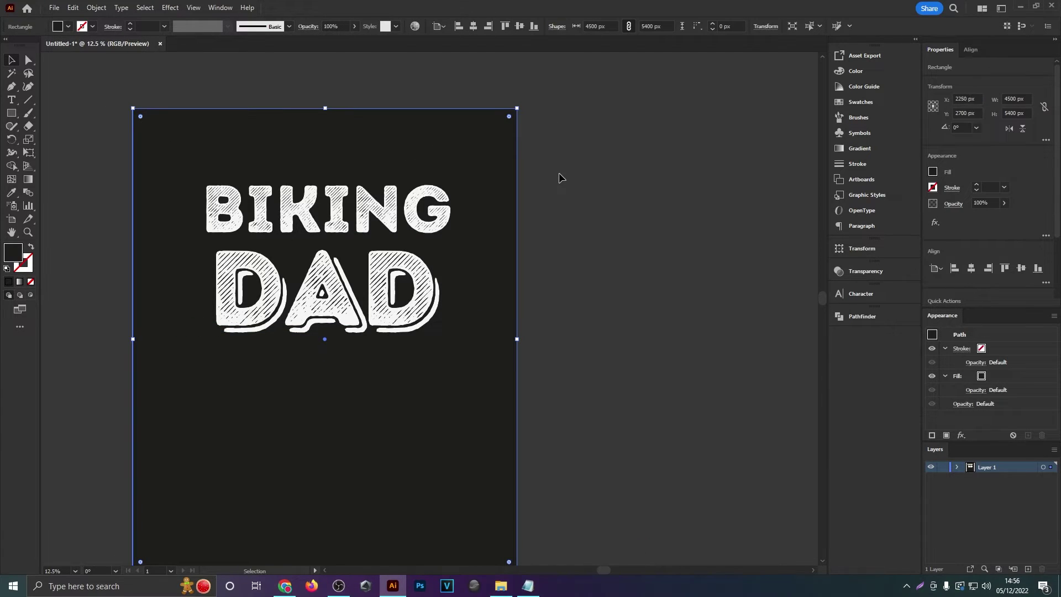
key(ctrl+2)
Move the BIKING and DAD text lines around over the locked background rectangle.
drag(379, 268, 360, 278)
drag(416, 224, 411, 269)
drag(481, 279, 515, 251)
key(ctrl+z)
click(558, 177)
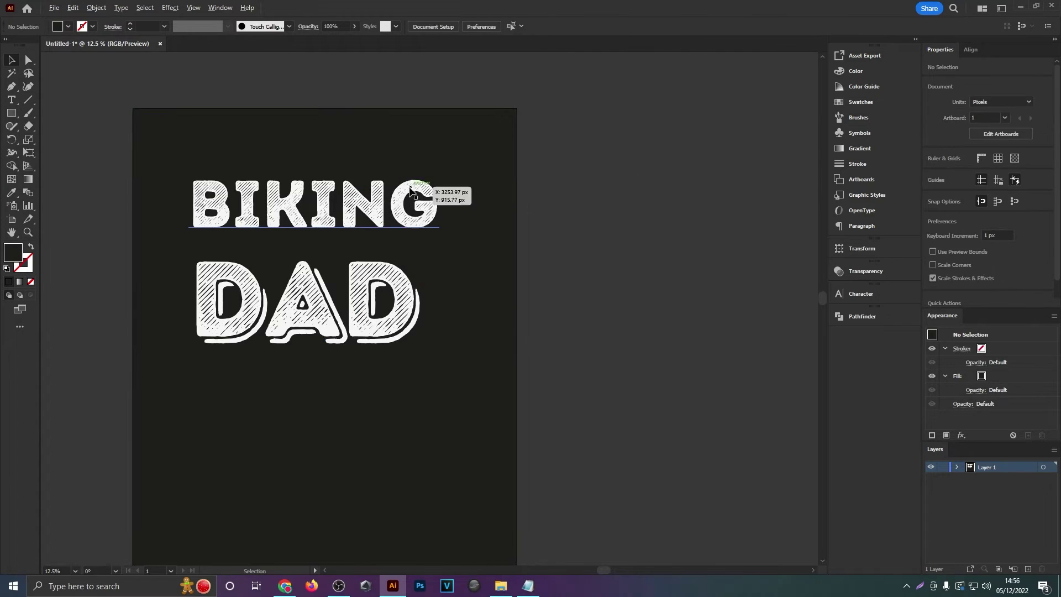
drag(374, 296, 385, 277)
Unlock the dark background rectangle and delete it.
drag(171, 140, 184, 149)
key(ctrl+z)
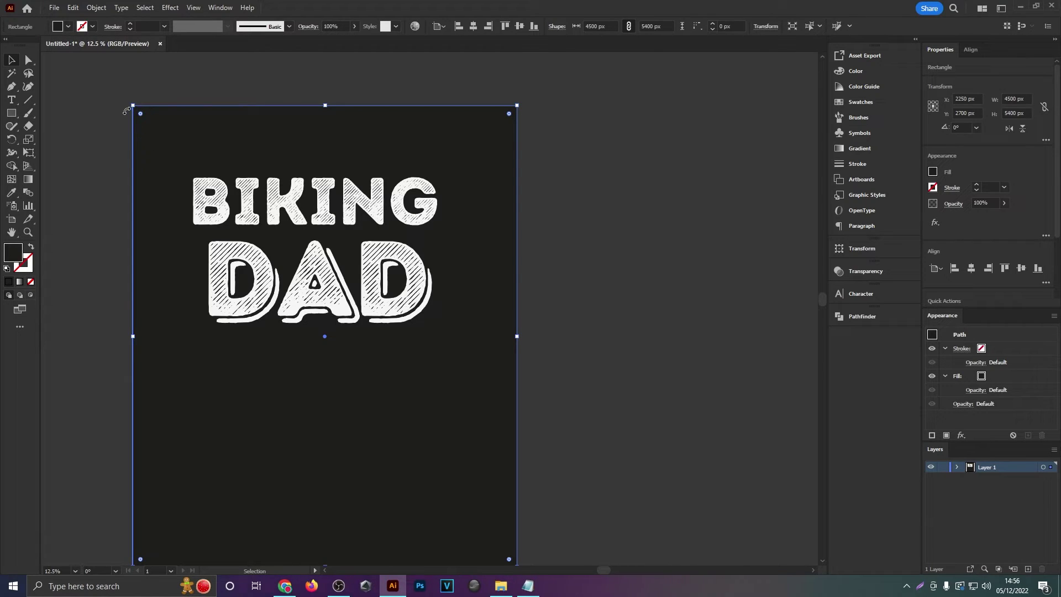
drag(202, 137, 250, 129)
key(Delete)
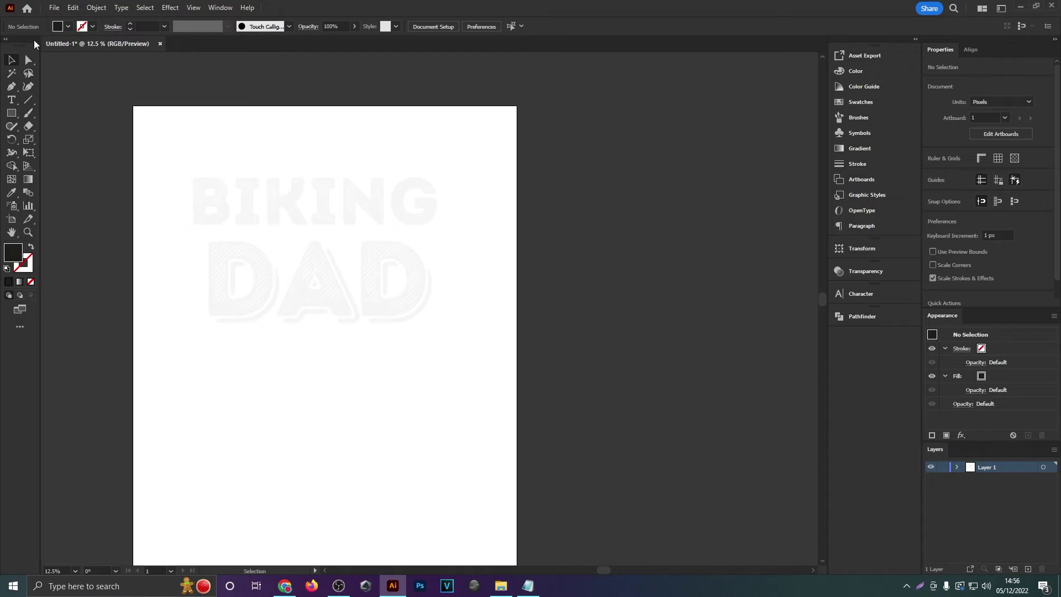
Enable Simulate Colored Paper in the document setup and set the first transparency grid colour to black.
click(55, 7)
click(118, 315)
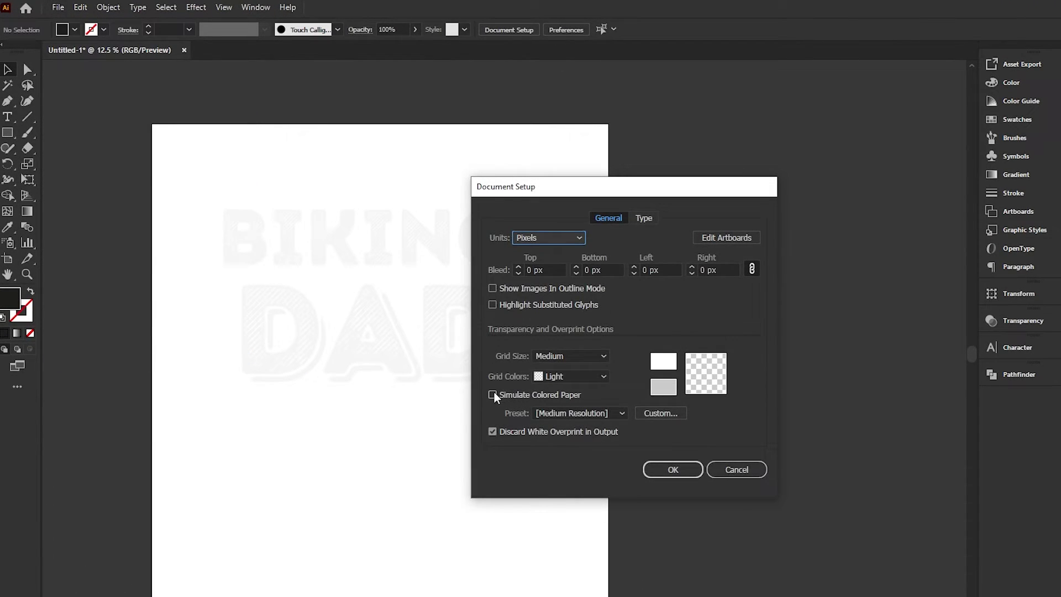
click(493, 396)
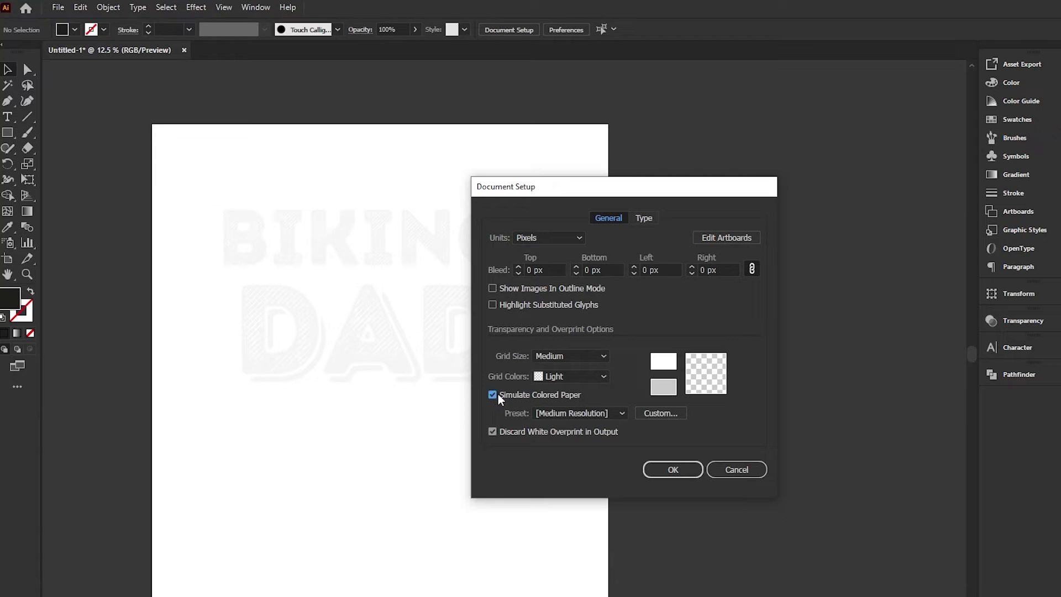
click(656, 365)
click(490, 358)
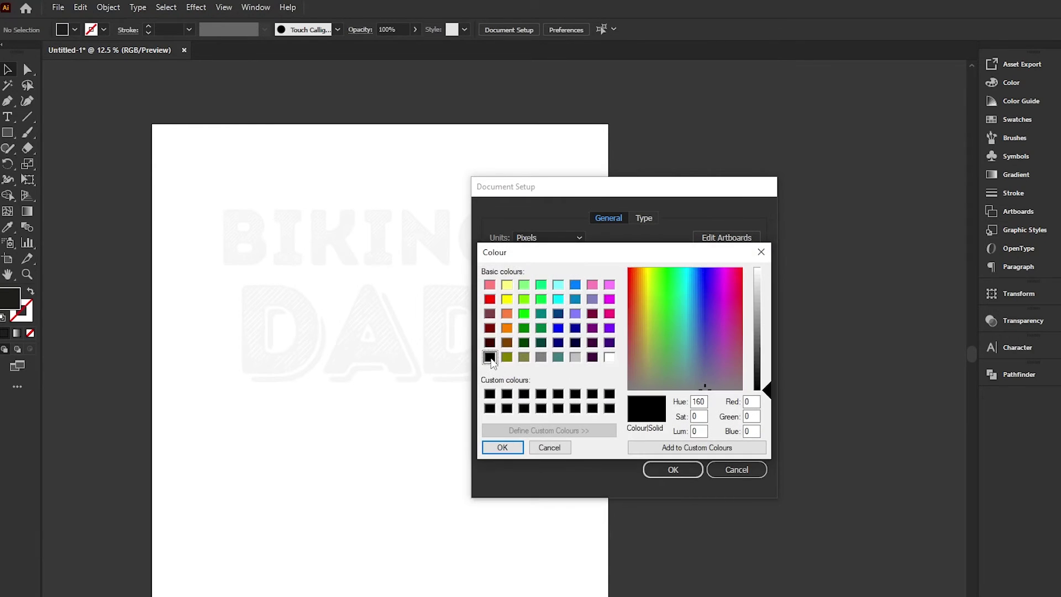
click(500, 447)
click(670, 470)
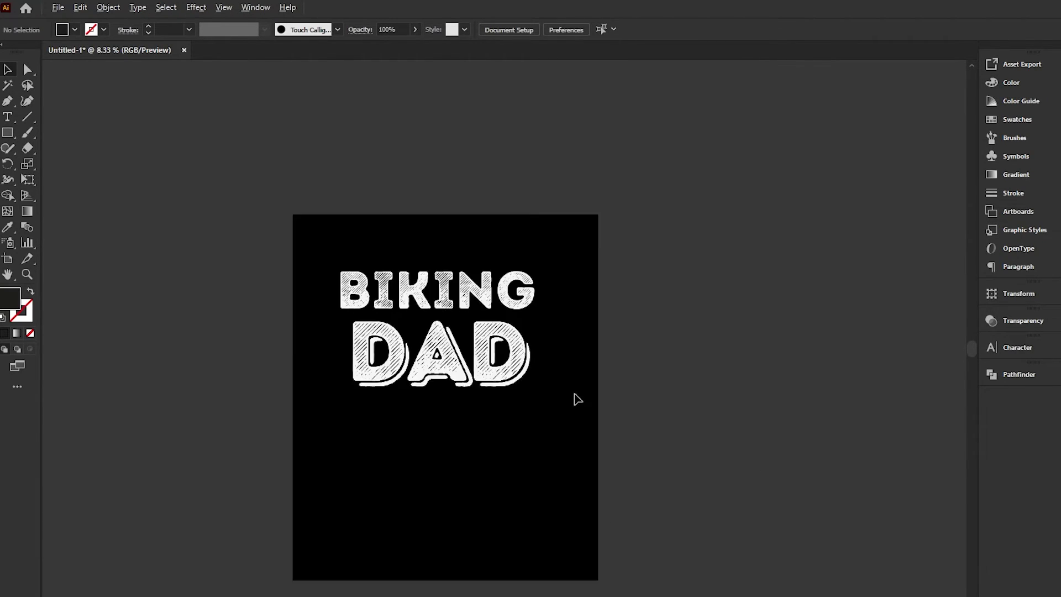
Move the BIKING text line slightly upward on the black artboard.
scroll(157, 327, up, 1)
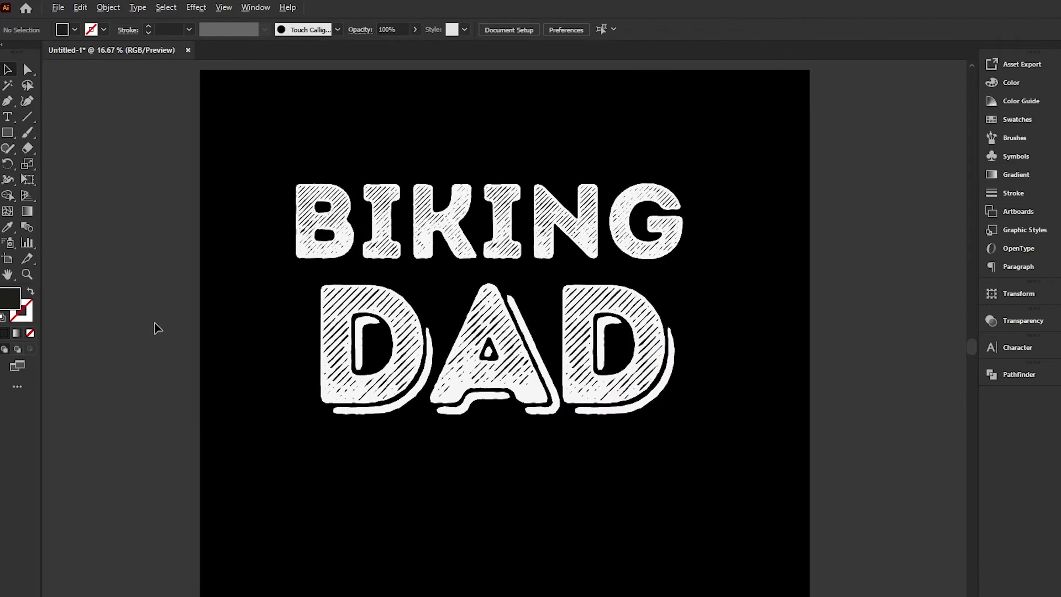
scroll(171, 330, down, 1)
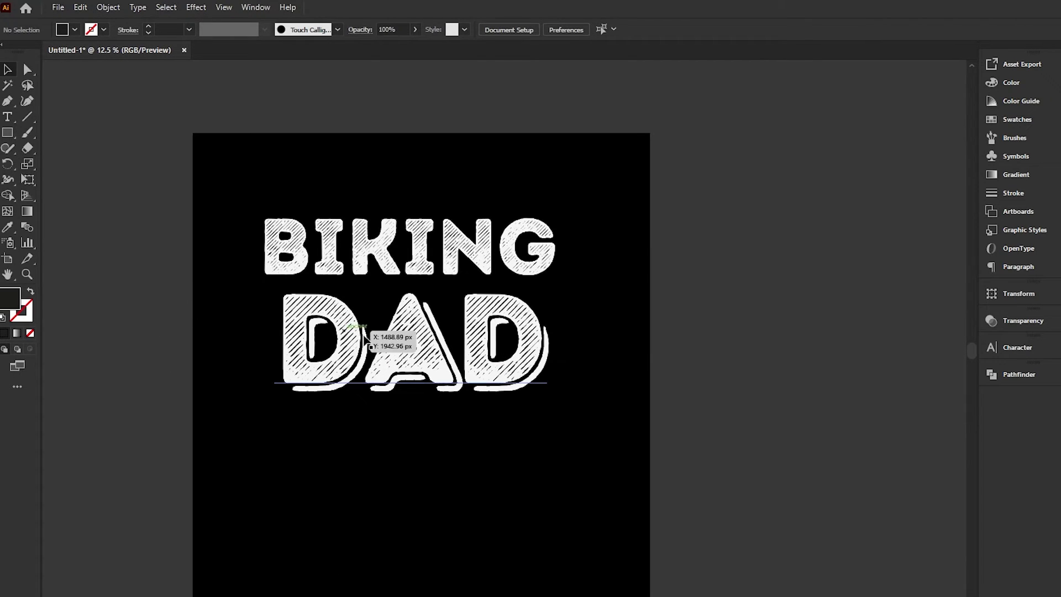
mouse_move(374, 259)
mouse_down()
mouse_move(584, 252)
mouse_move(374, 252)
mouse_up()
click(650, 254)
scroll(653, 243, up, 4)
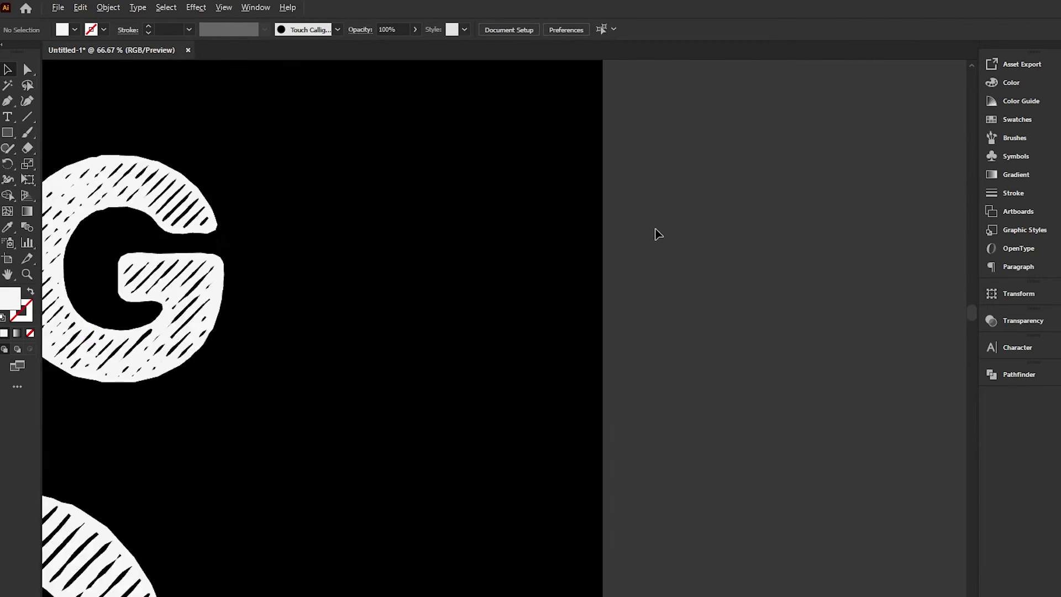
scroll(644, 238, down, 4)
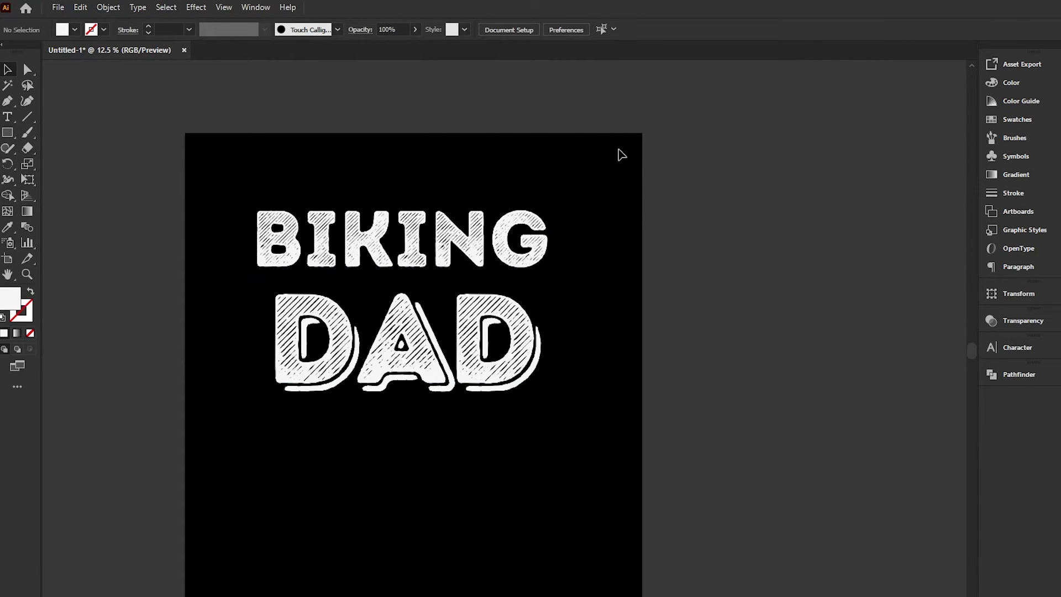
Shift the BIKING text line slightly, undo the move and deselect the text.
key(space)
drag(324, 517, 364, 576)
mouse_move(322, 281)
mouse_down()
mouse_move(336, 260)
mouse_move(329, 276)
mouse_up()
scroll(606, 265, up, 1)
key(ctrl+z)
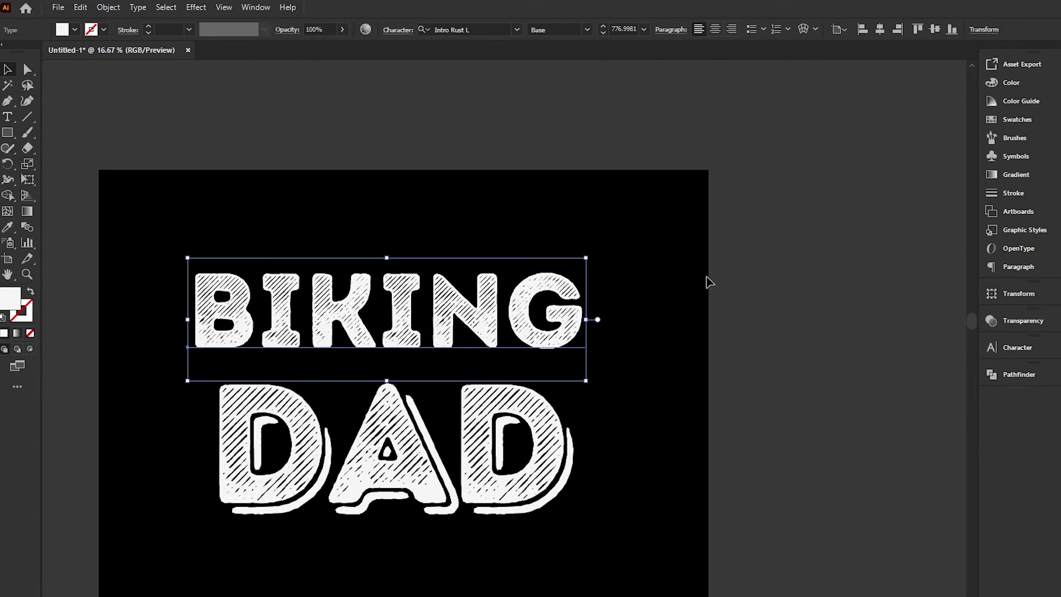
click(706, 281)
scroll(705, 279, down, 2)
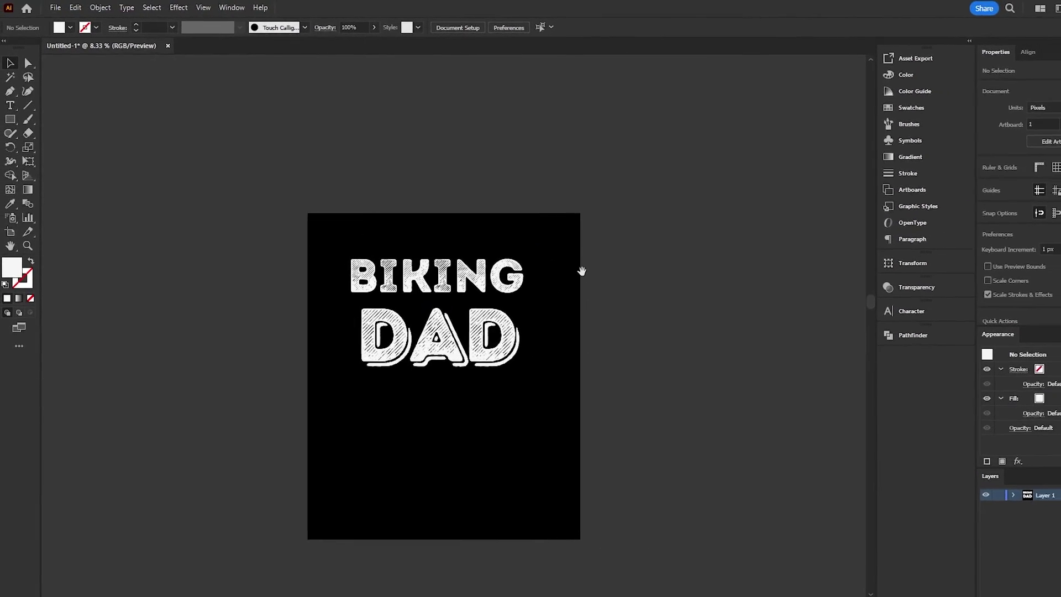
scroll(678, 316, up, 2)
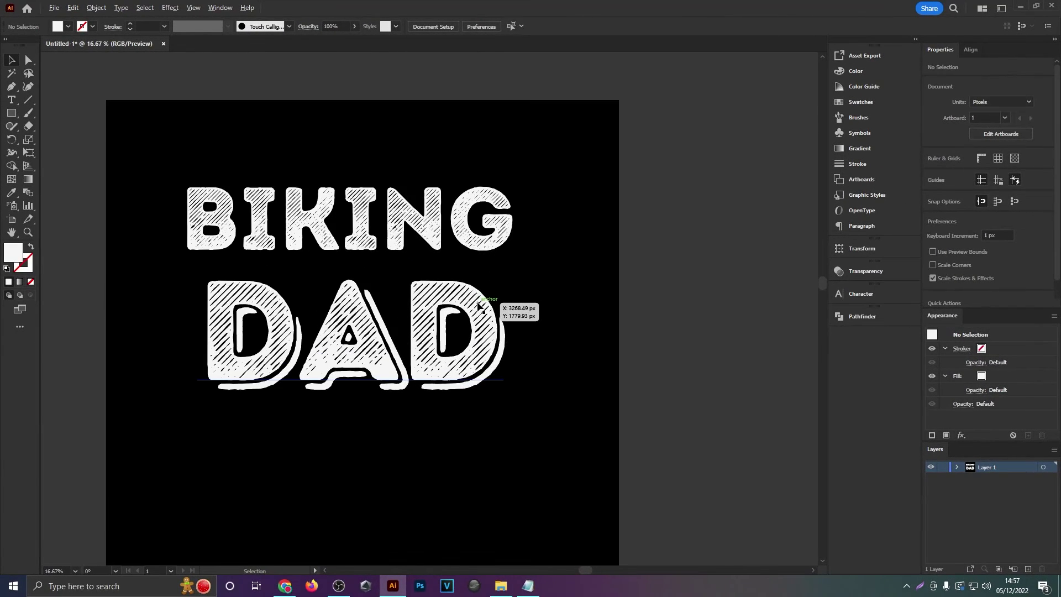
scroll(478, 305, up, 1)
scroll(477, 304, down, 2)
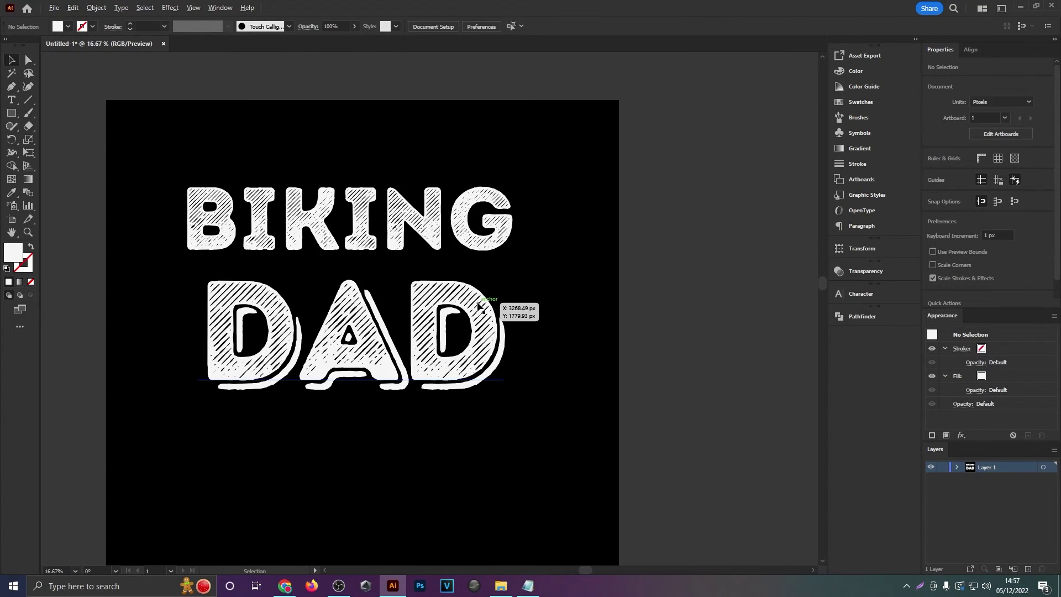